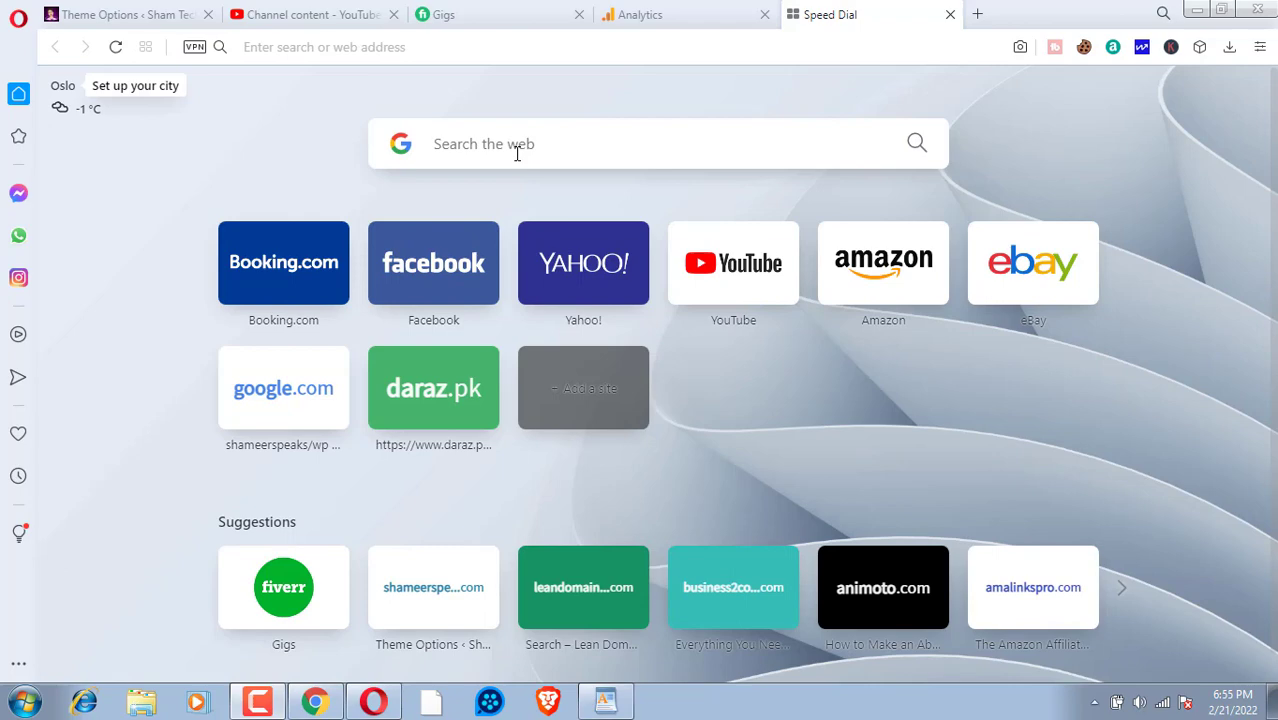
Search the web for "google analytics", open the Google Analytics site from the results, and close the duplicate Analytics page
left_click(679, 16)
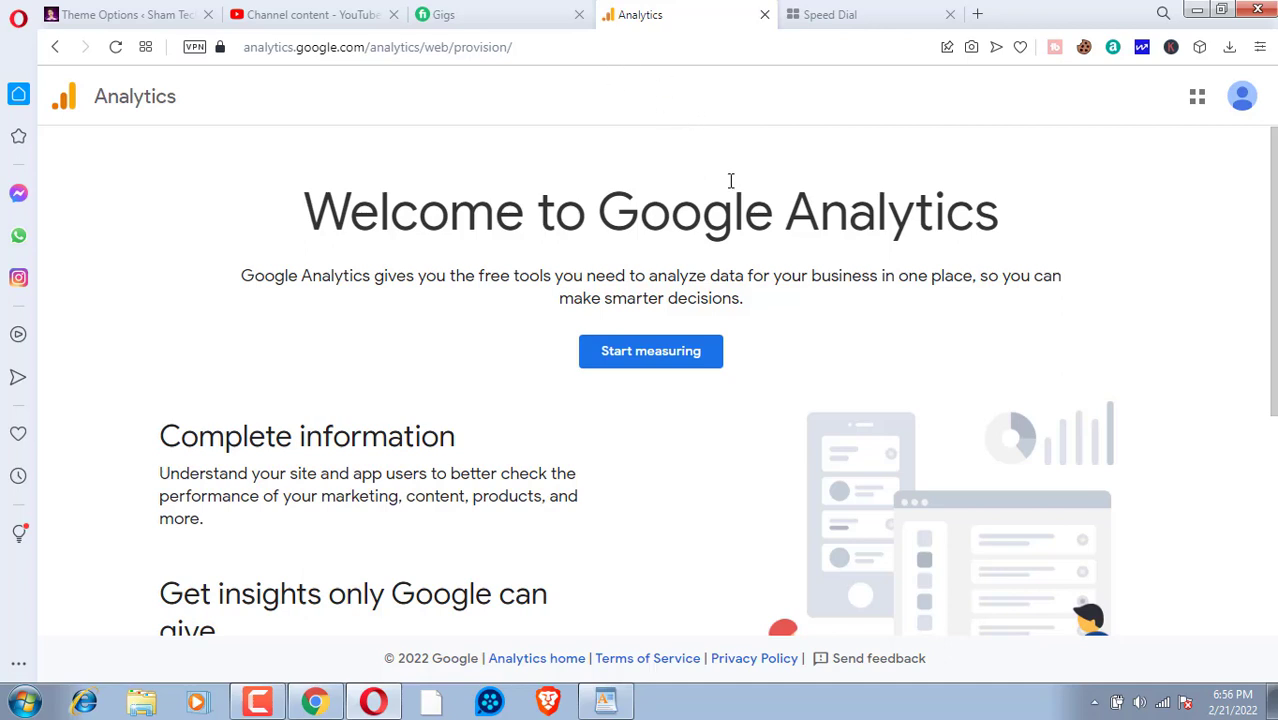
left_click(813, 10)
left_click(458, 47)
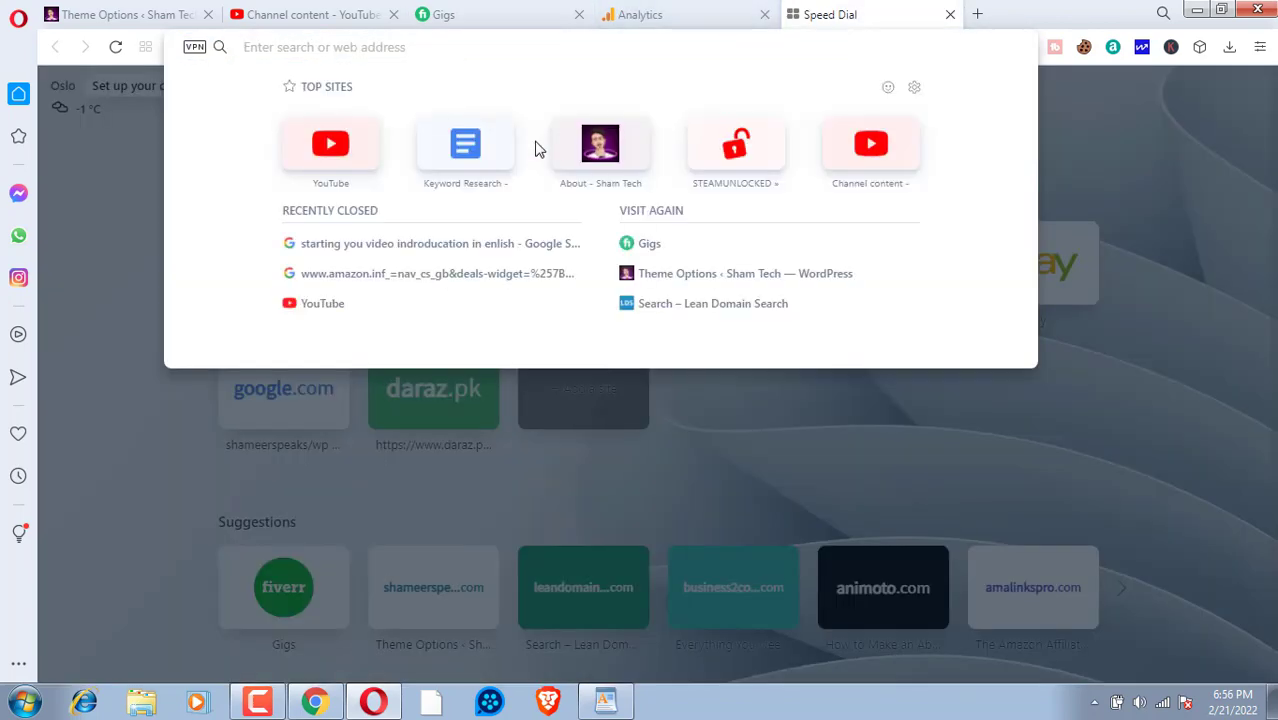
type("gg")
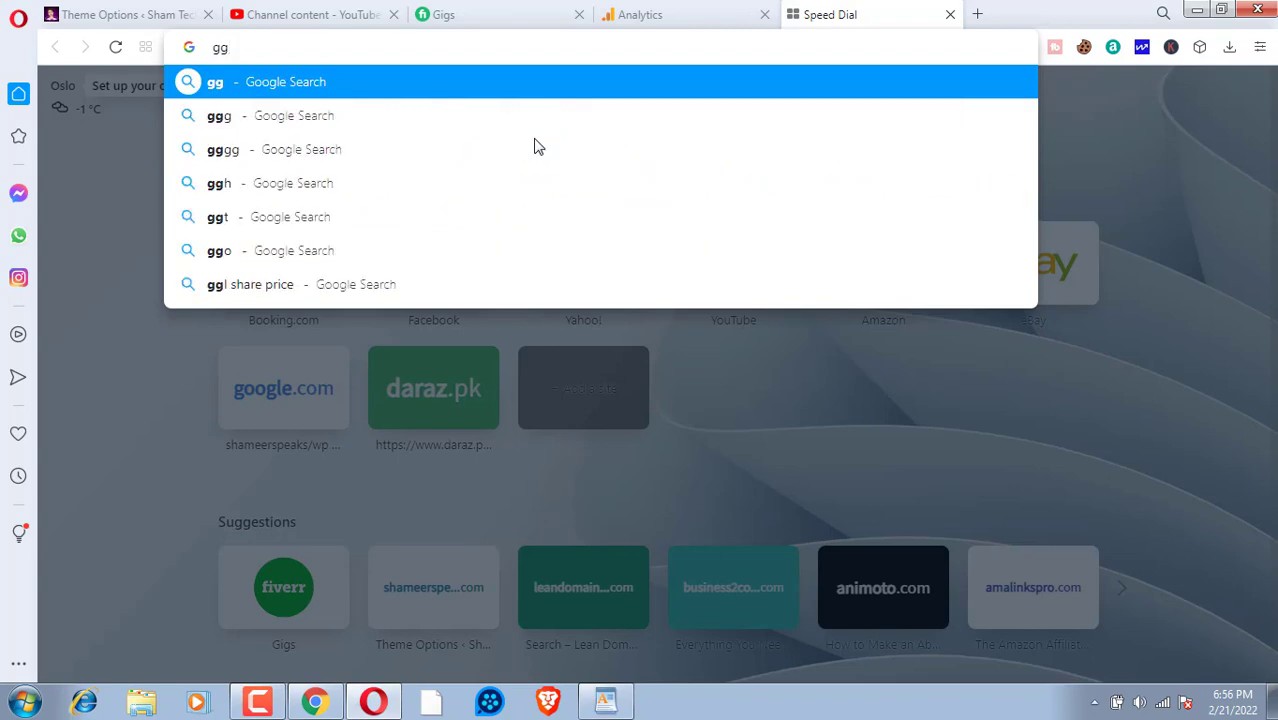
key("BackSpace")
type("o")
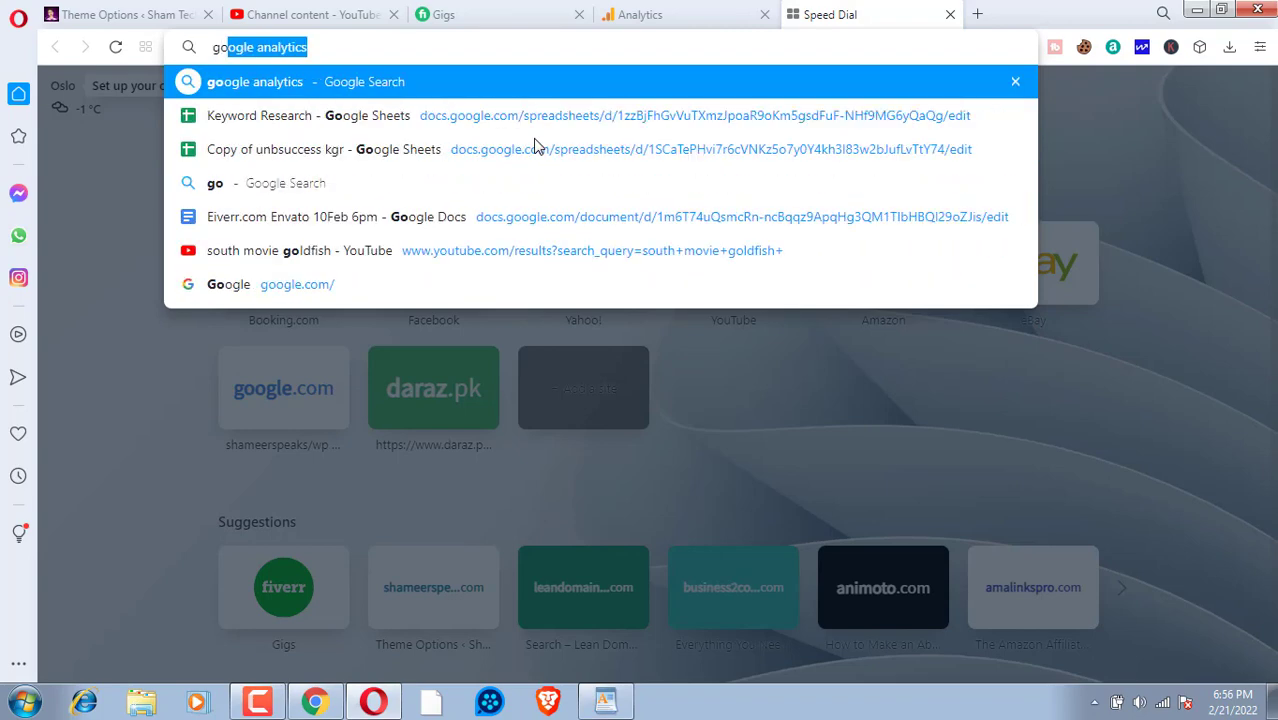
key("Right")
key("Return")
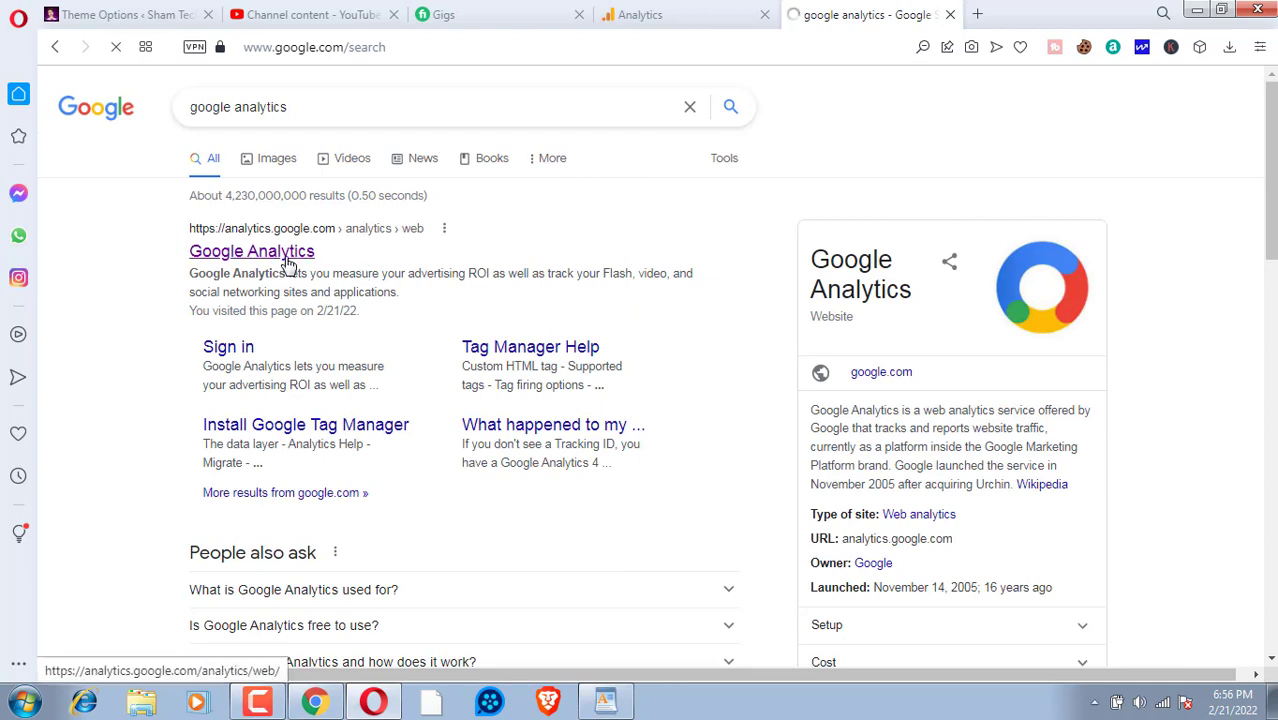
left_click(765, 20)
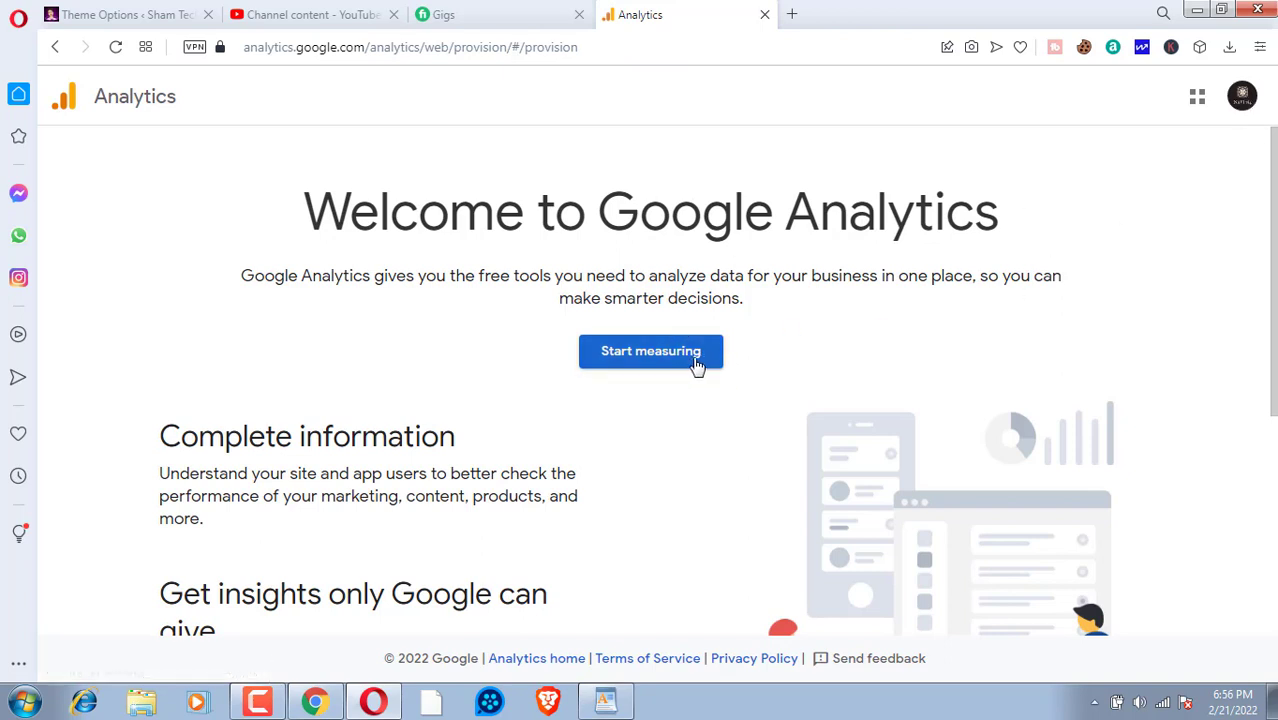
Switch Analytics to the third listed Google account and start the measuring setup
left_click(1242, 96)
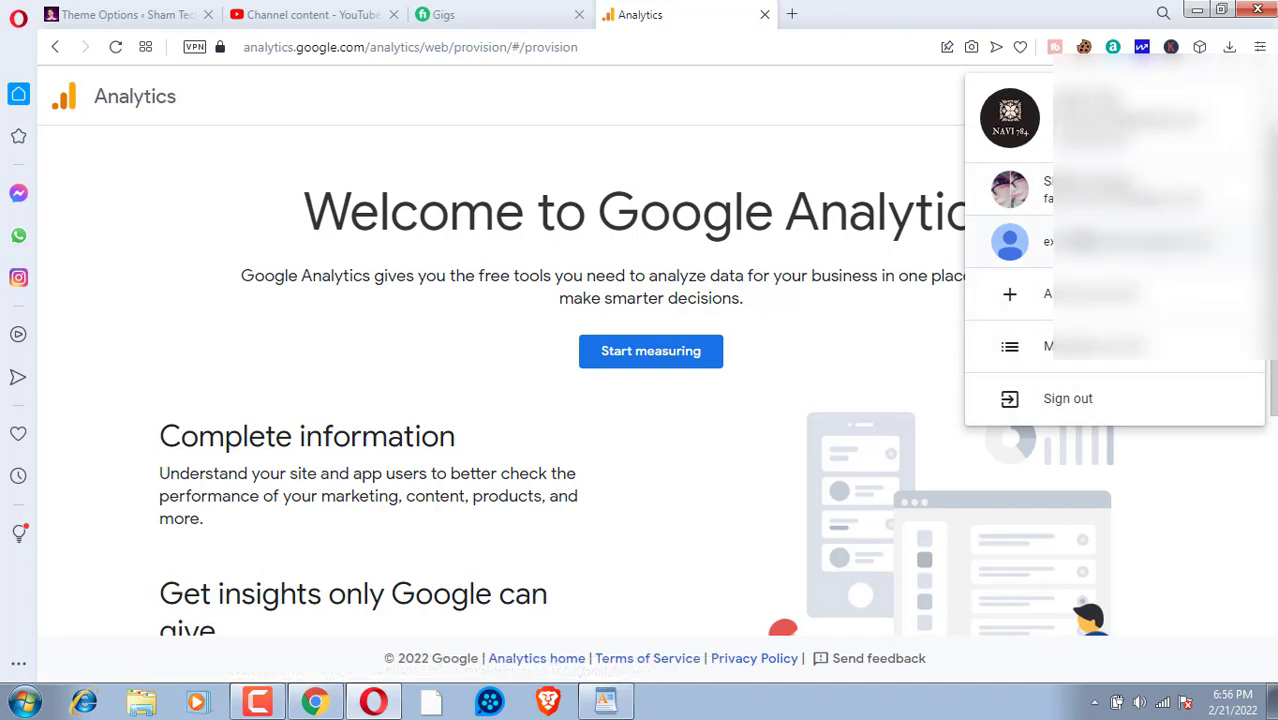
left_click(1056, 241)
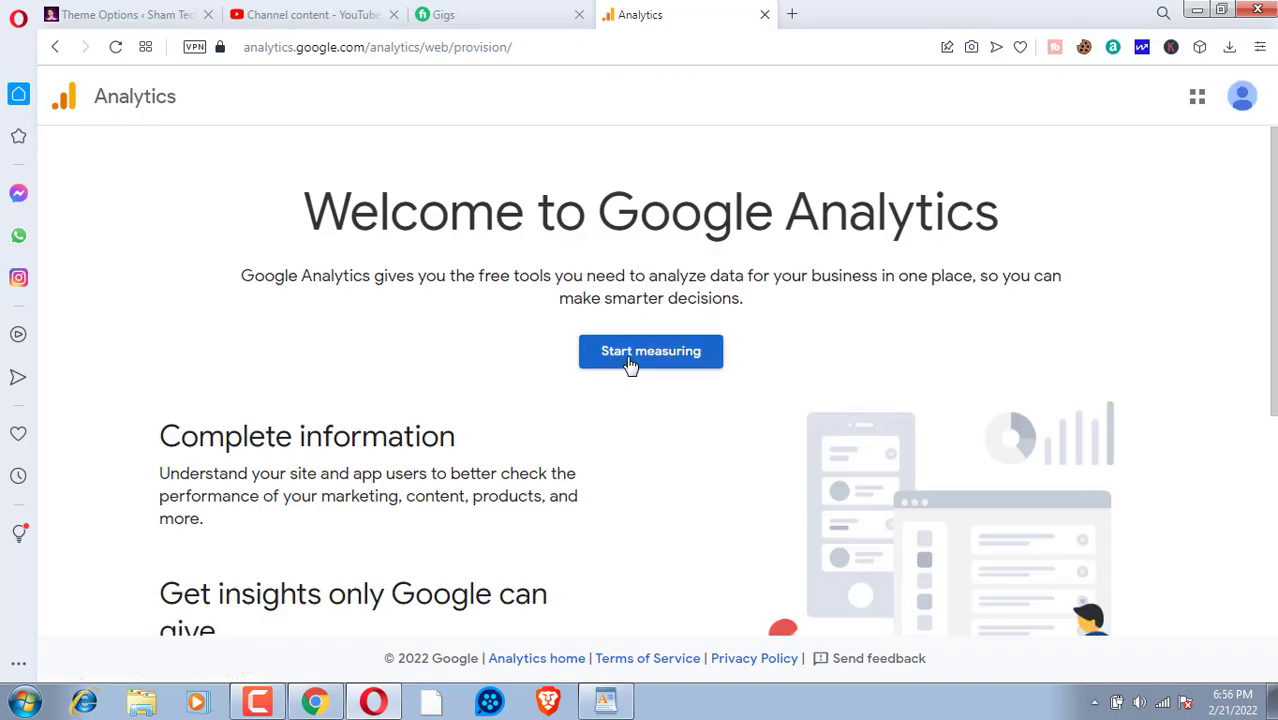
left_click(630, 358)
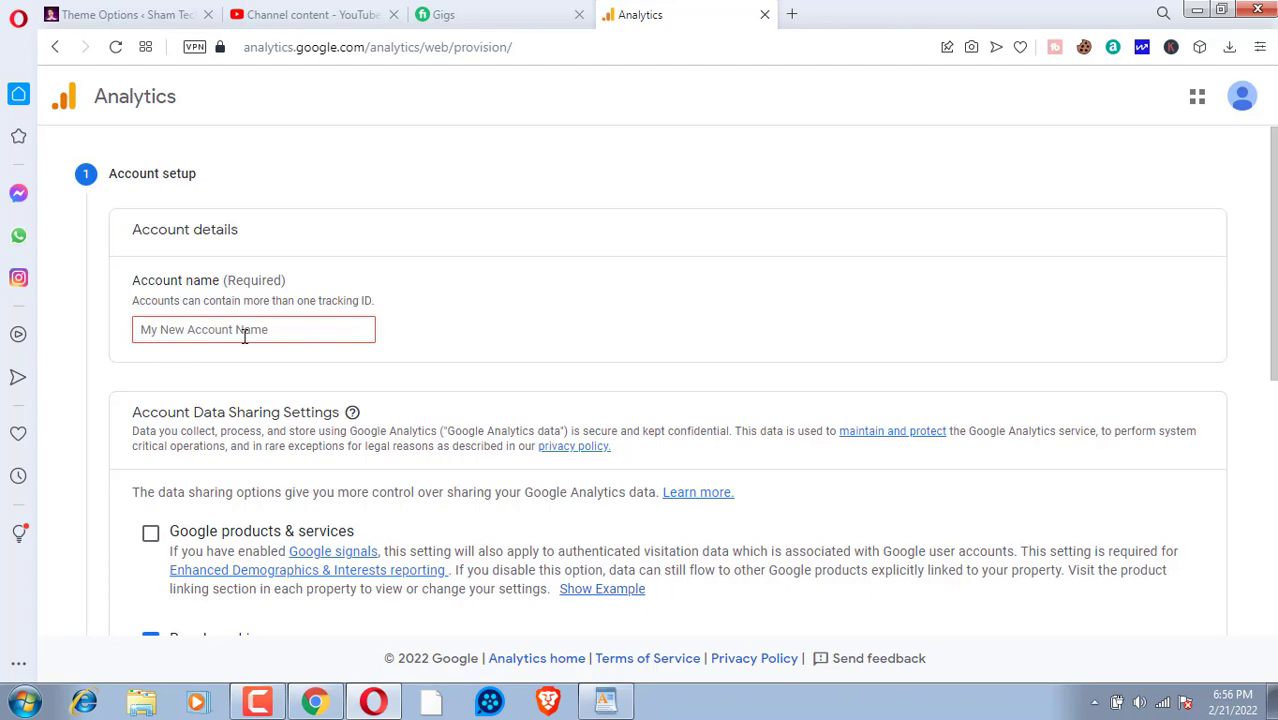
Check the site name in the WordPress dashboard and enter "Sham Tech" as the Analytics account name
scroll(485, 403, "down", 2)
scroll(491, 400, "up", 2)
left_click(271, 337)
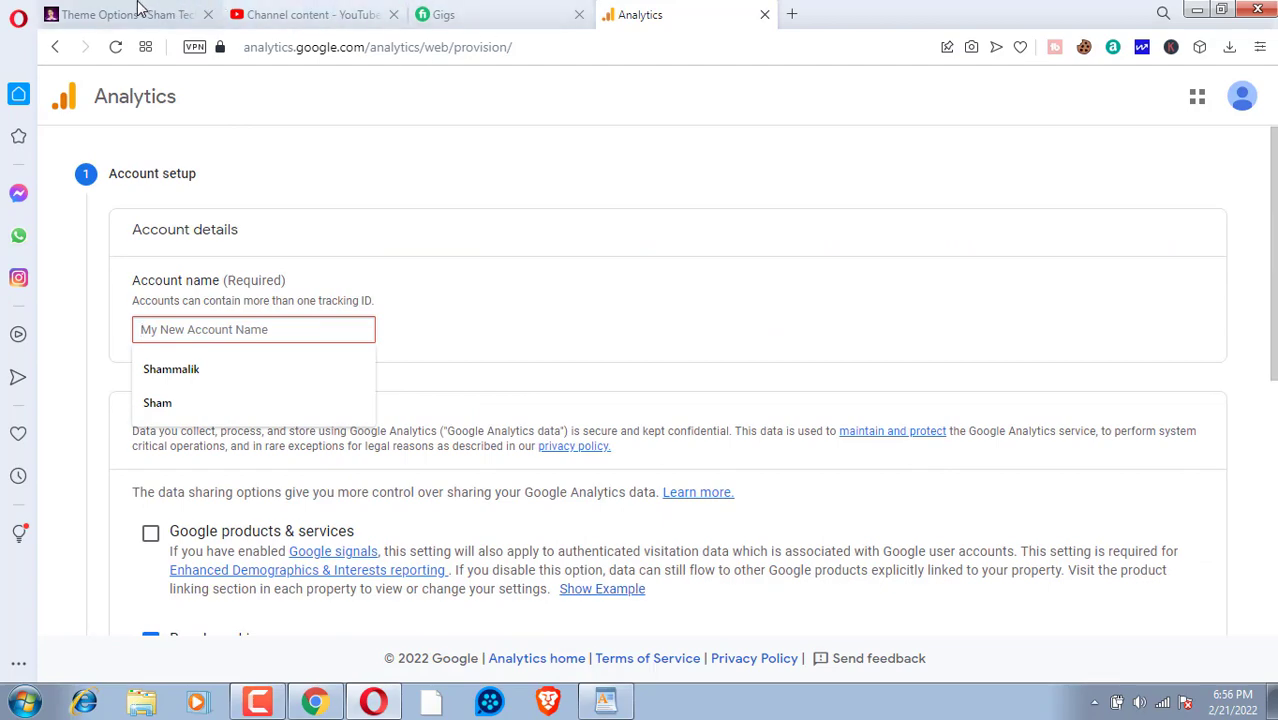
left_click(180, 14)
right_click(104, 84)
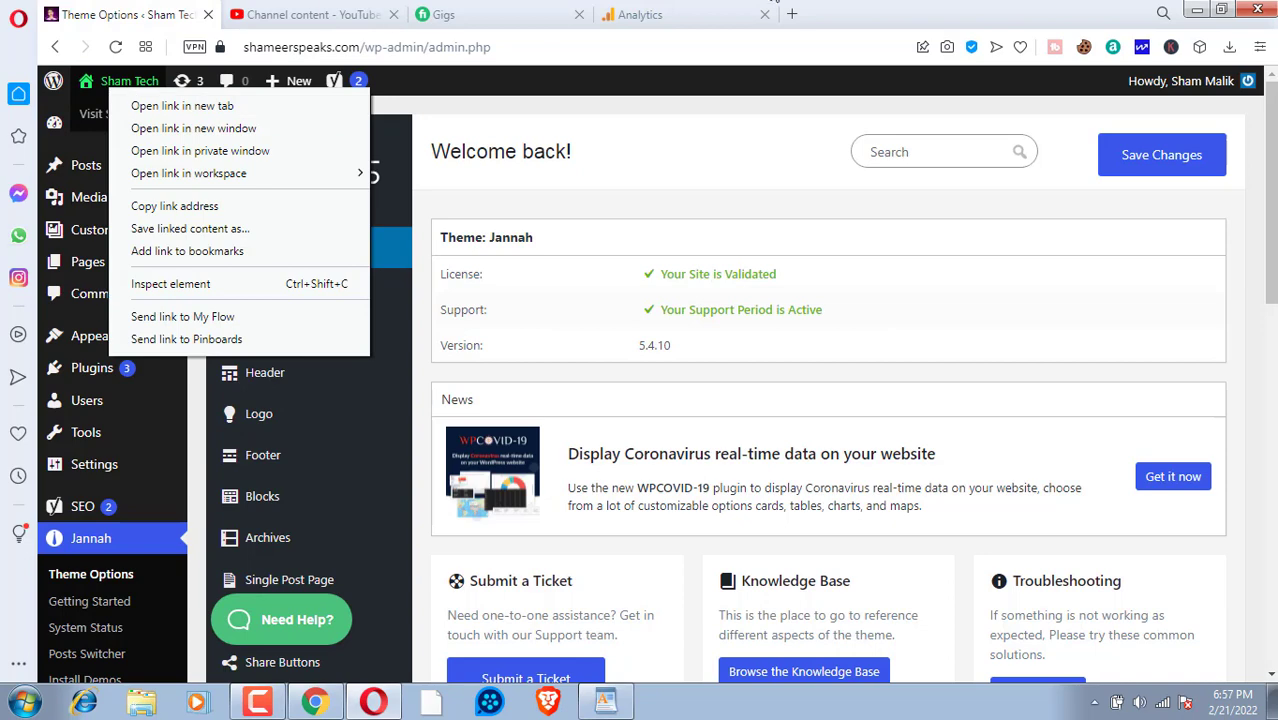
left_click(660, 10)
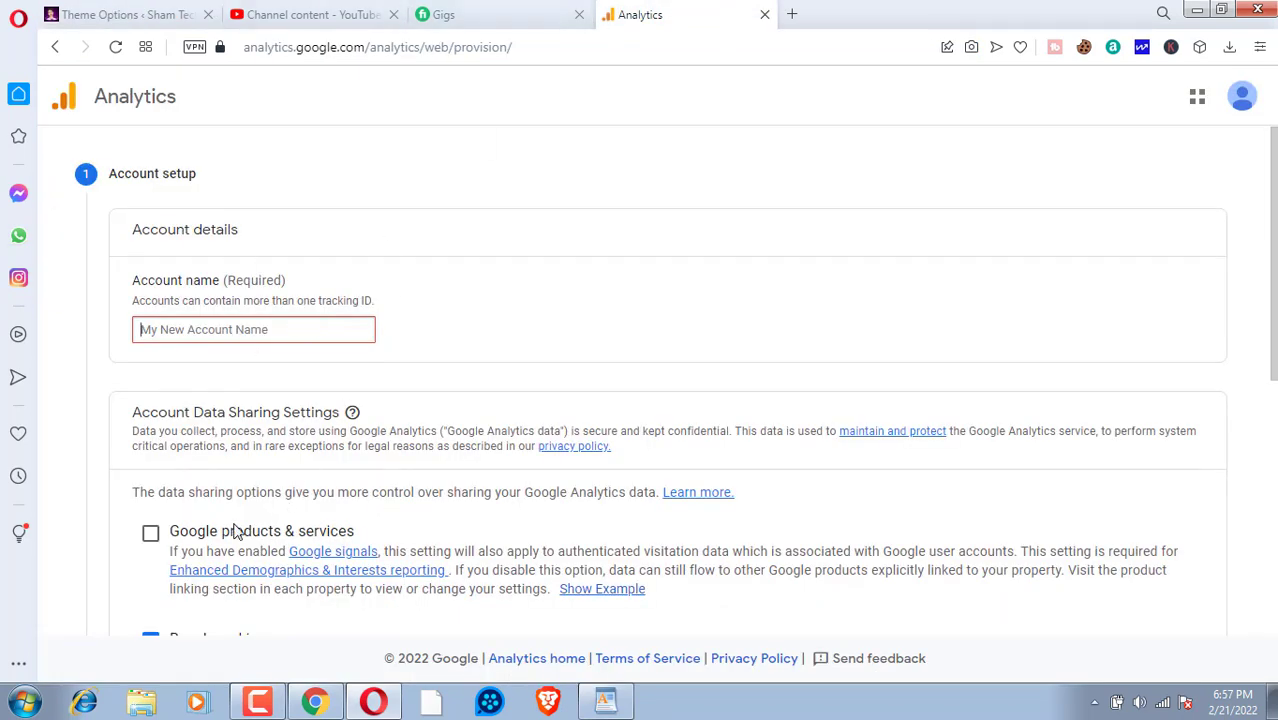
type("Sham")
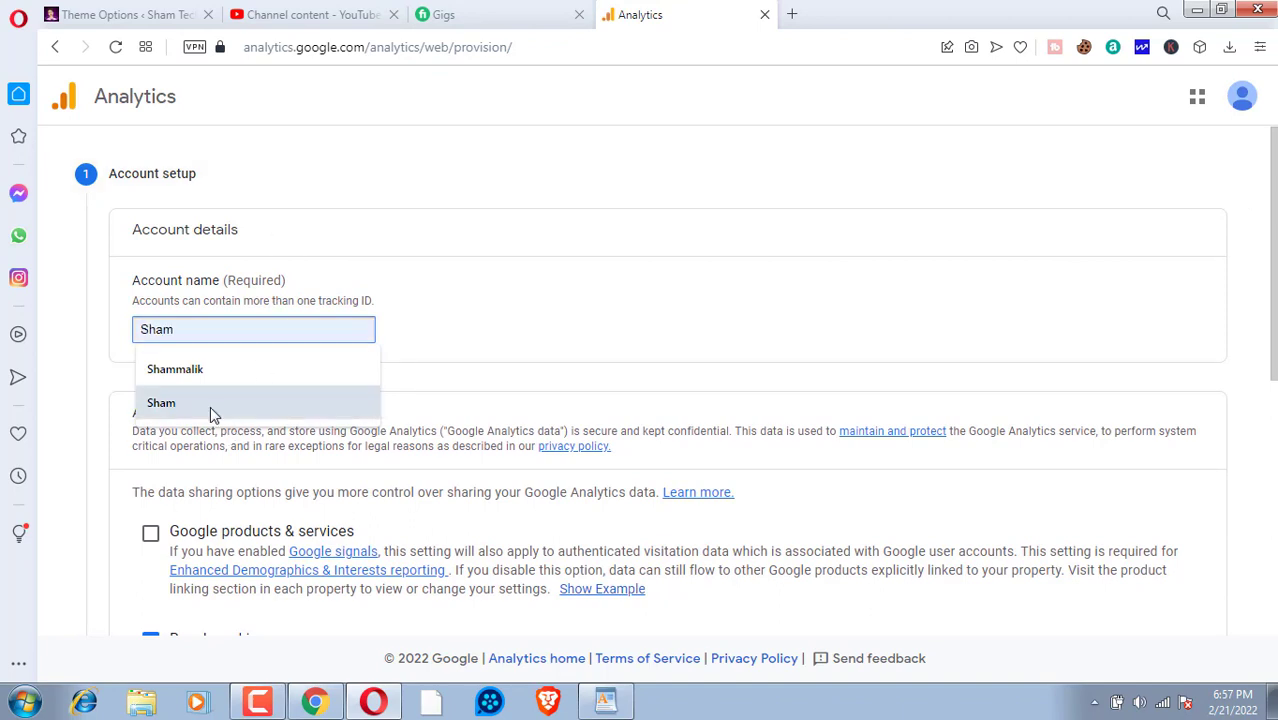
left_click(211, 405)
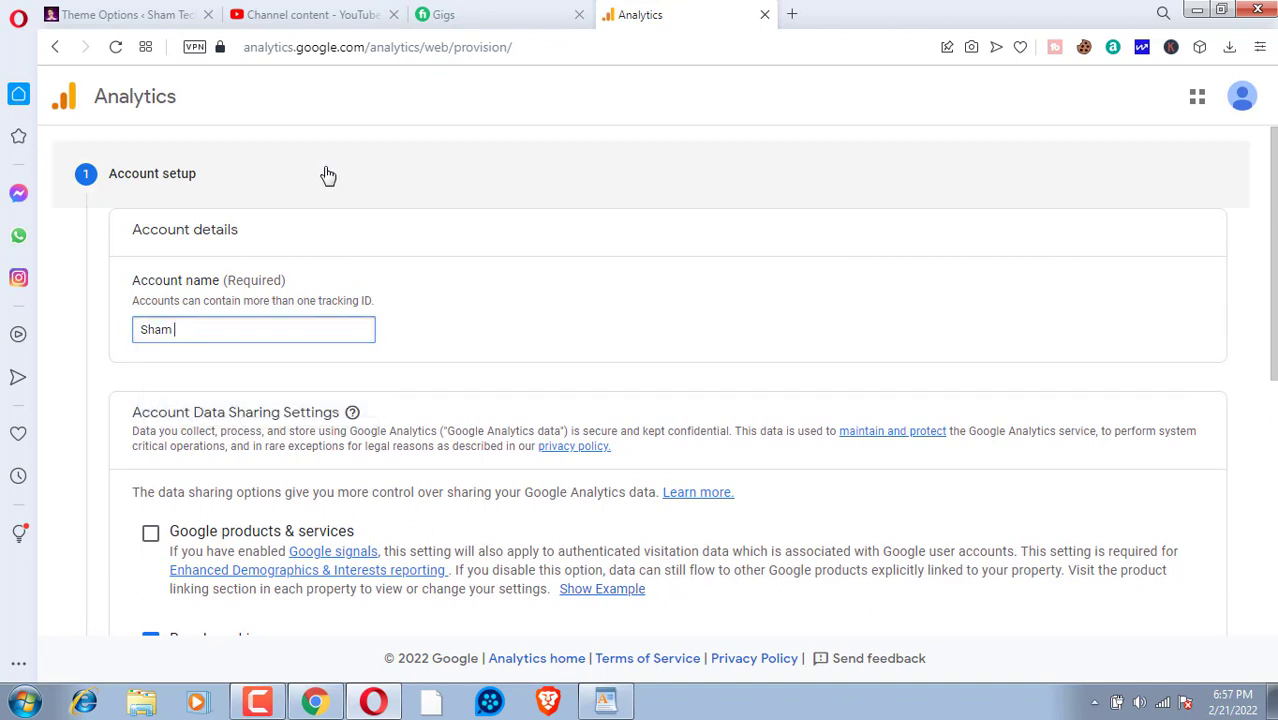
type("Tech")
Accept the default account data sharing settings and continue to the property setup
scroll(214, 408, "down", 1)
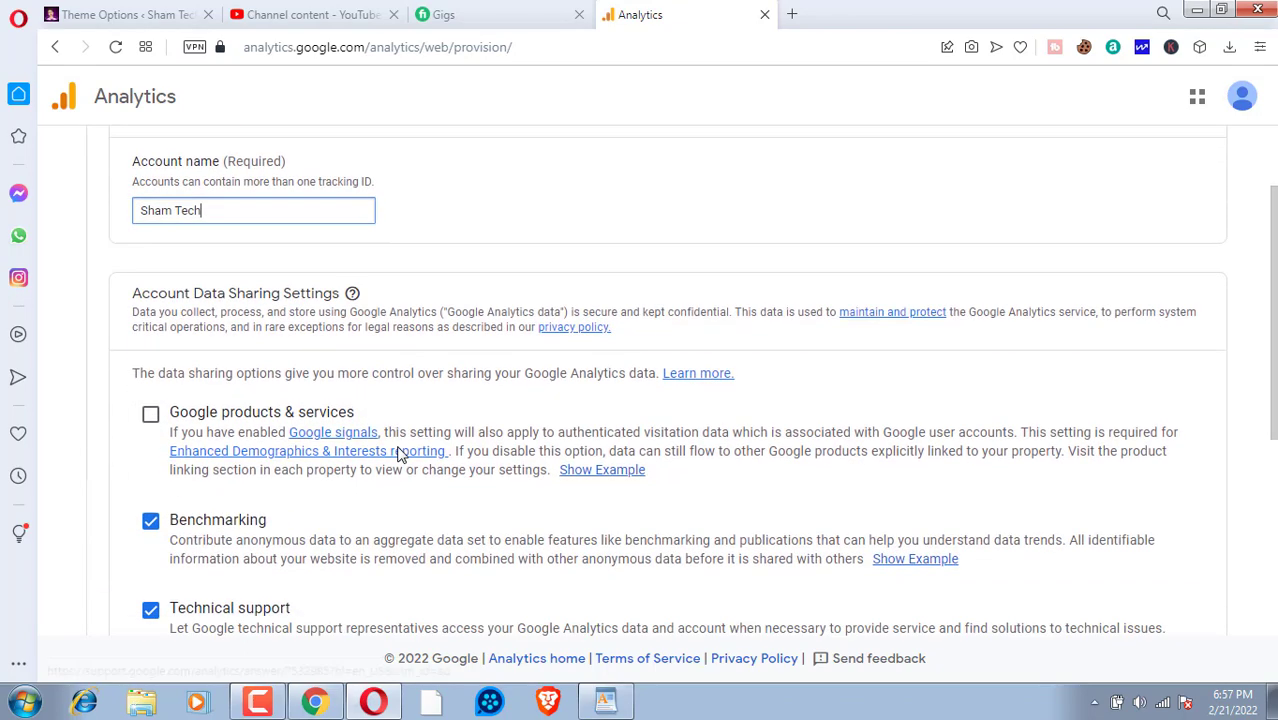
scroll(398, 455, "down", 2)
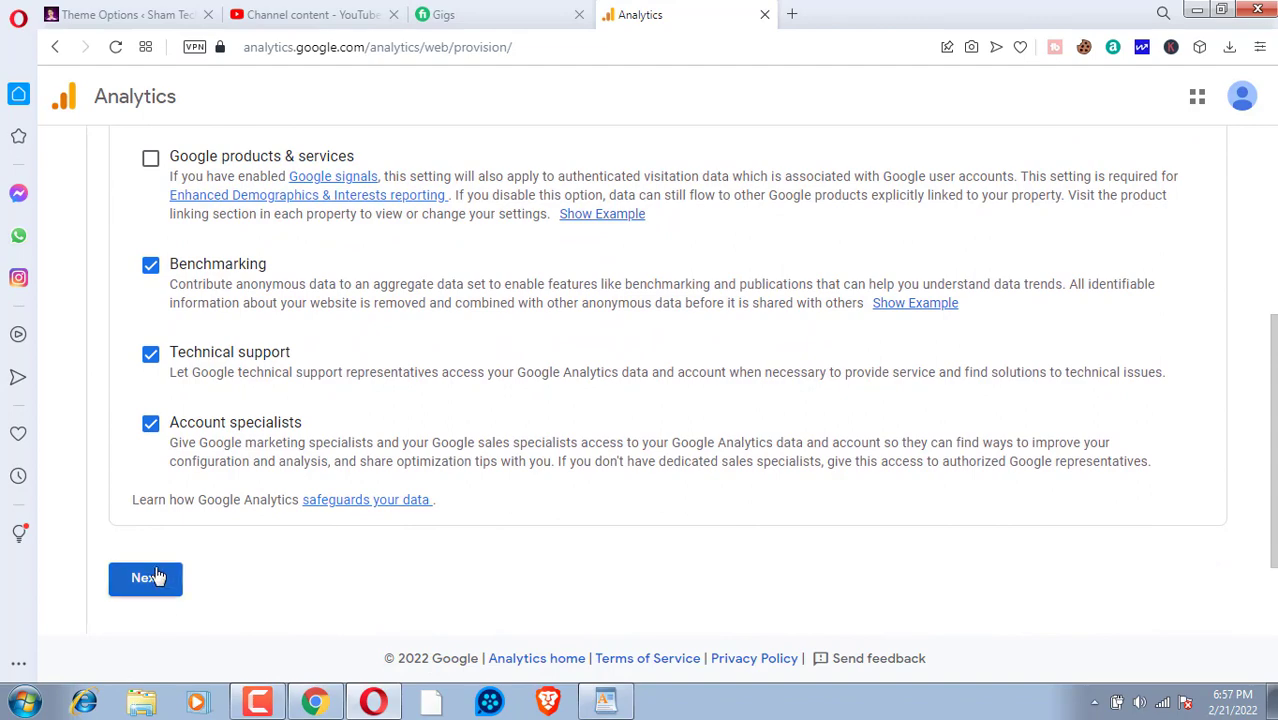
left_click(147, 578)
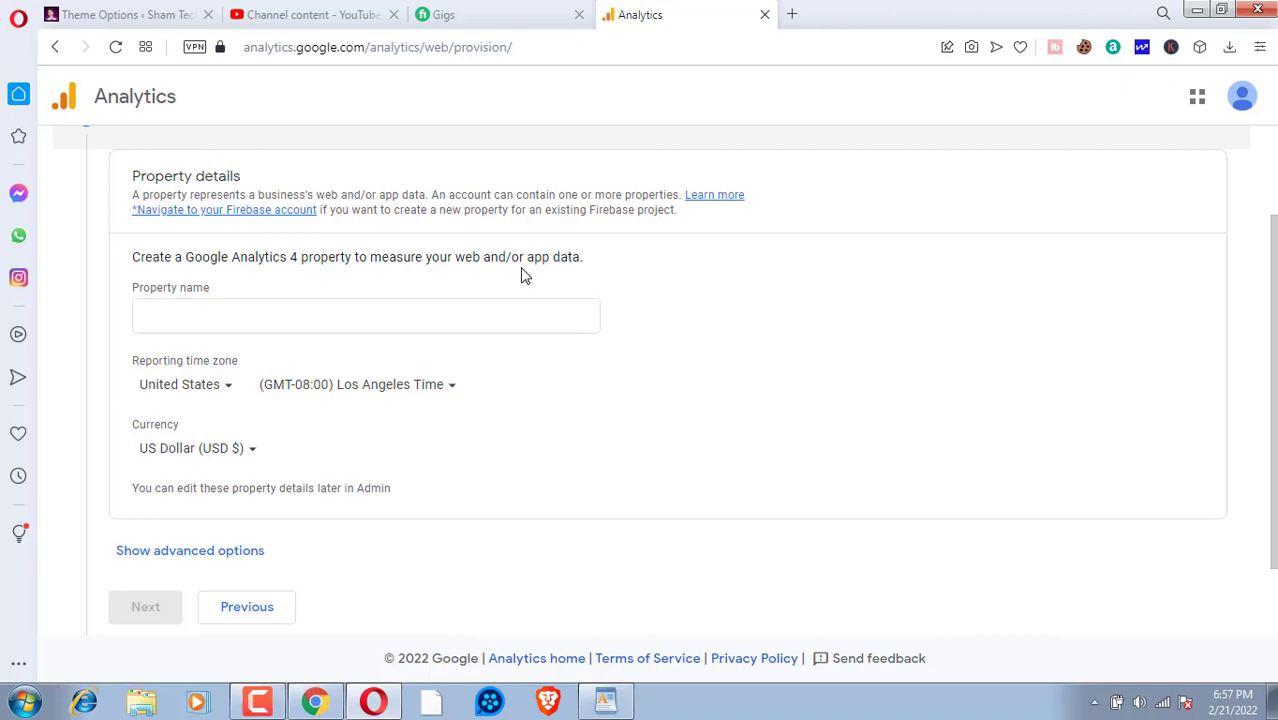
Name the Google Analytics 4 property "Sham Tech"
left_click(288, 315)
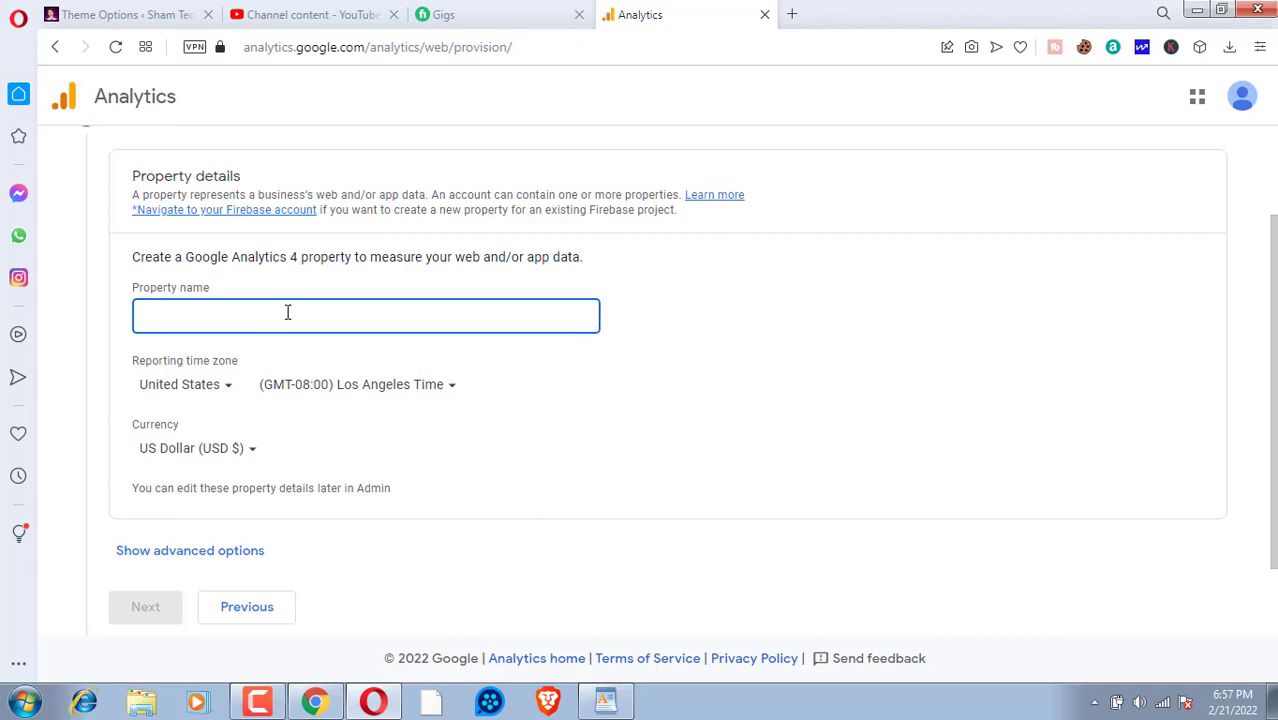
type("W")
key("BackSpace")
type("Sham Tech")
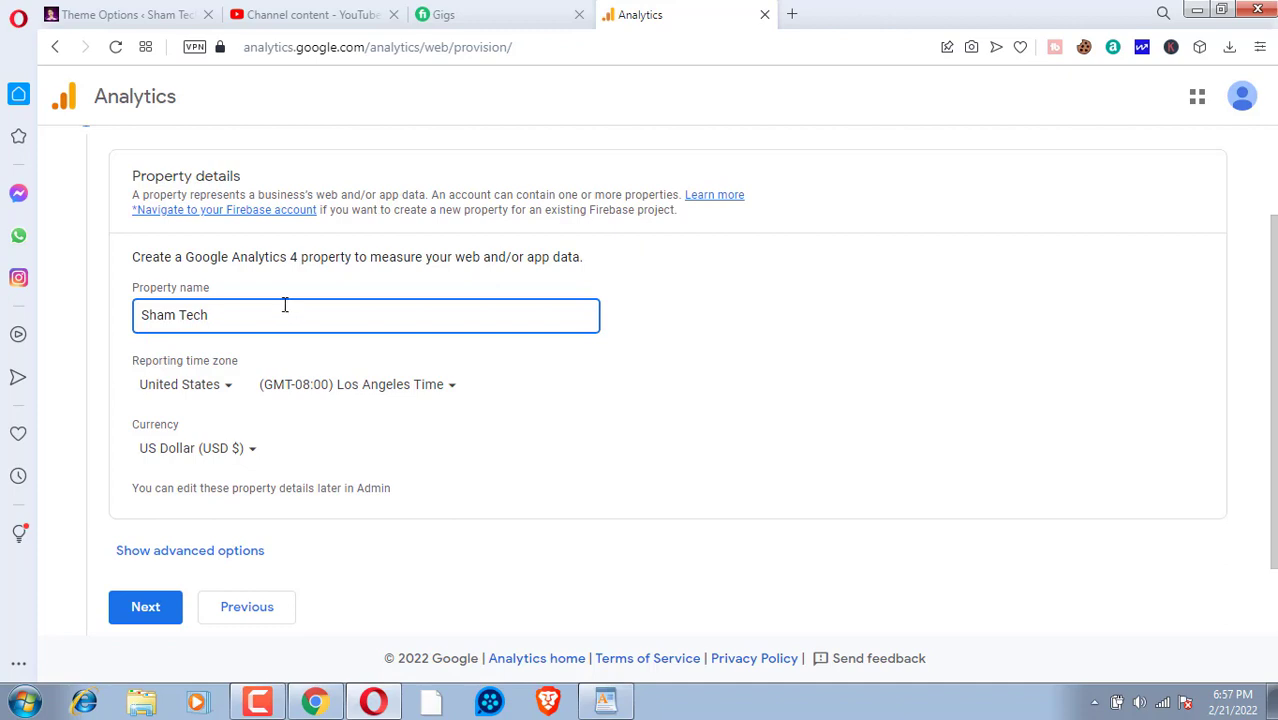
Set the property's reporting time zone country to Pakistan
left_click(220, 391)
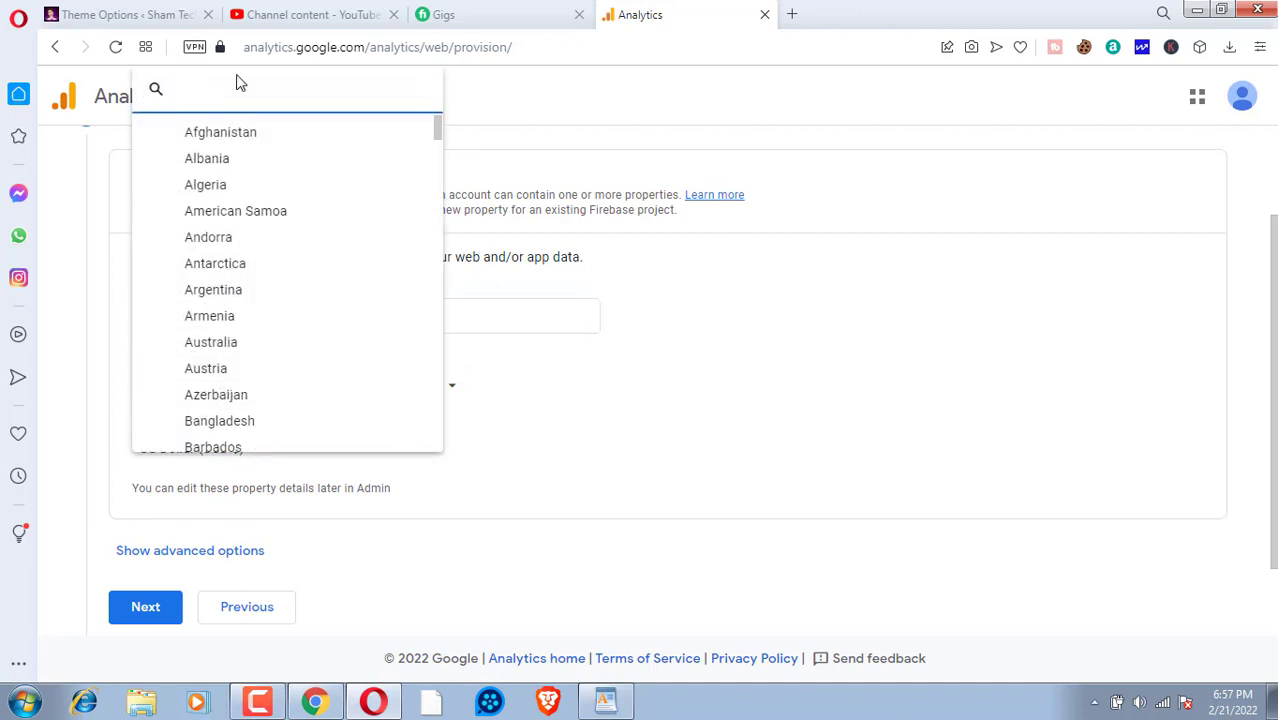
type("p")
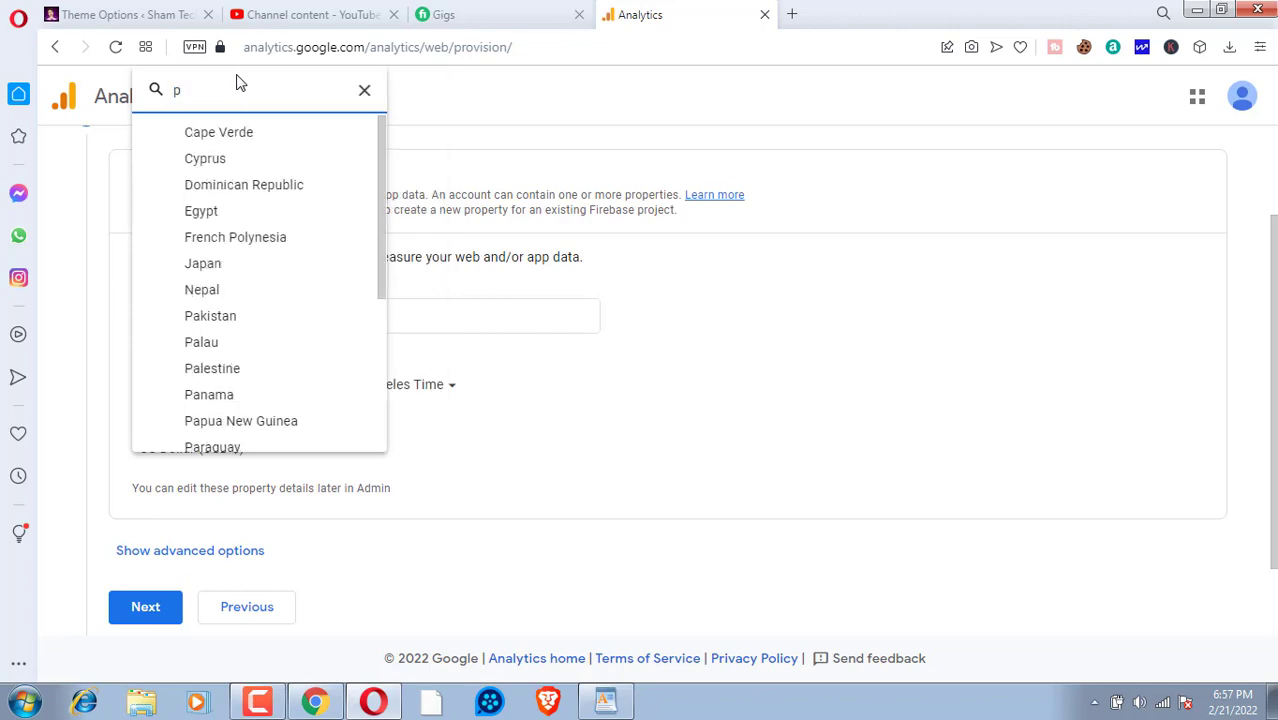
type("a")
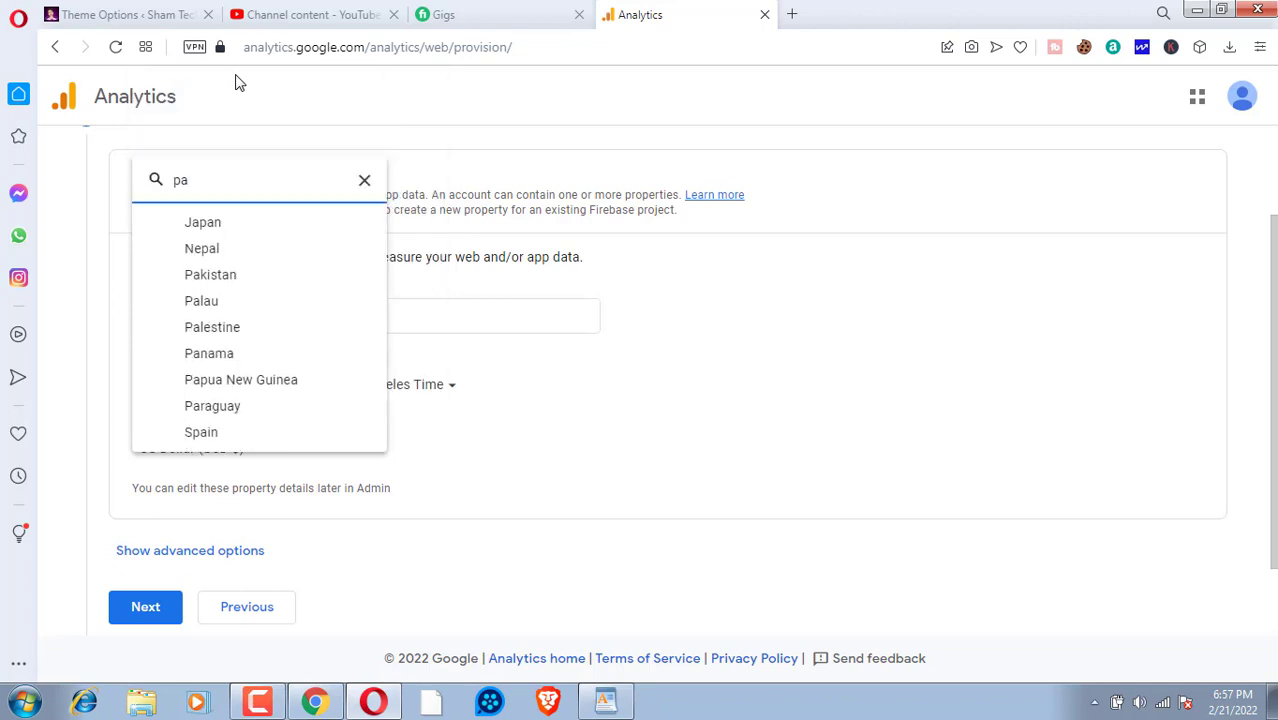
left_click(225, 274)
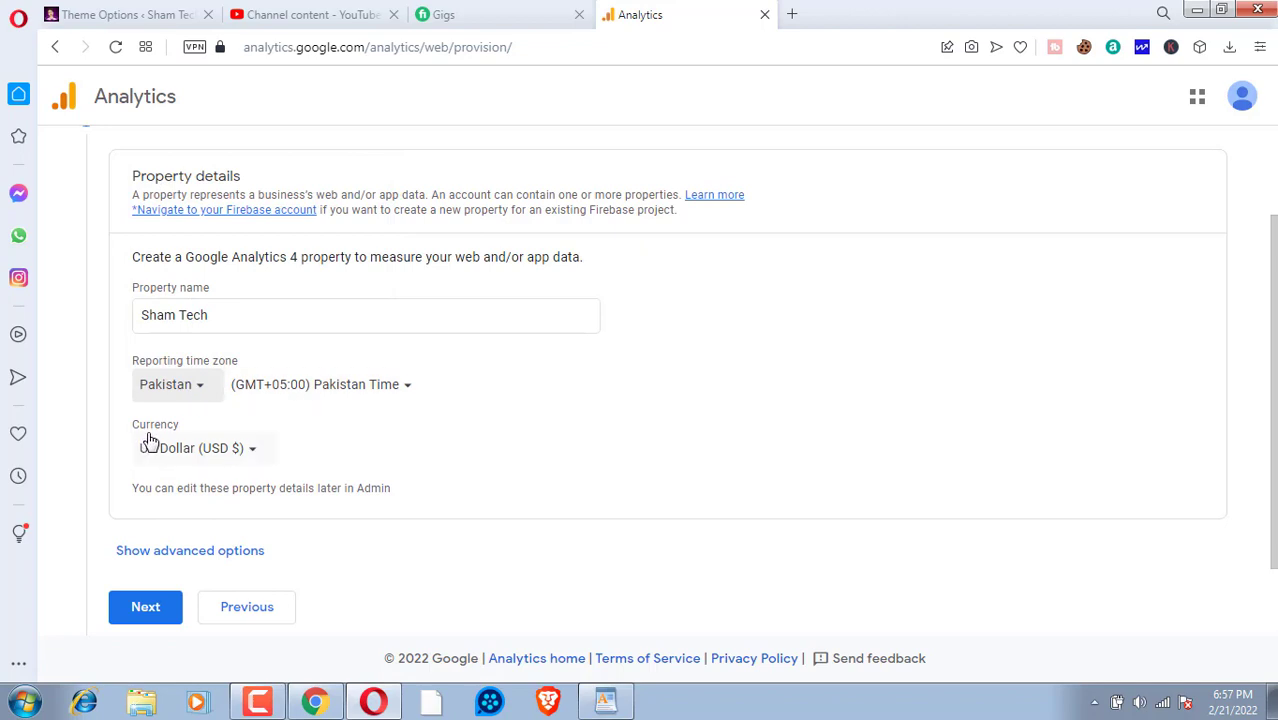
Set the property's currency to Pakistani Rupee (PKR) and continue to the business information
left_click(250, 453)
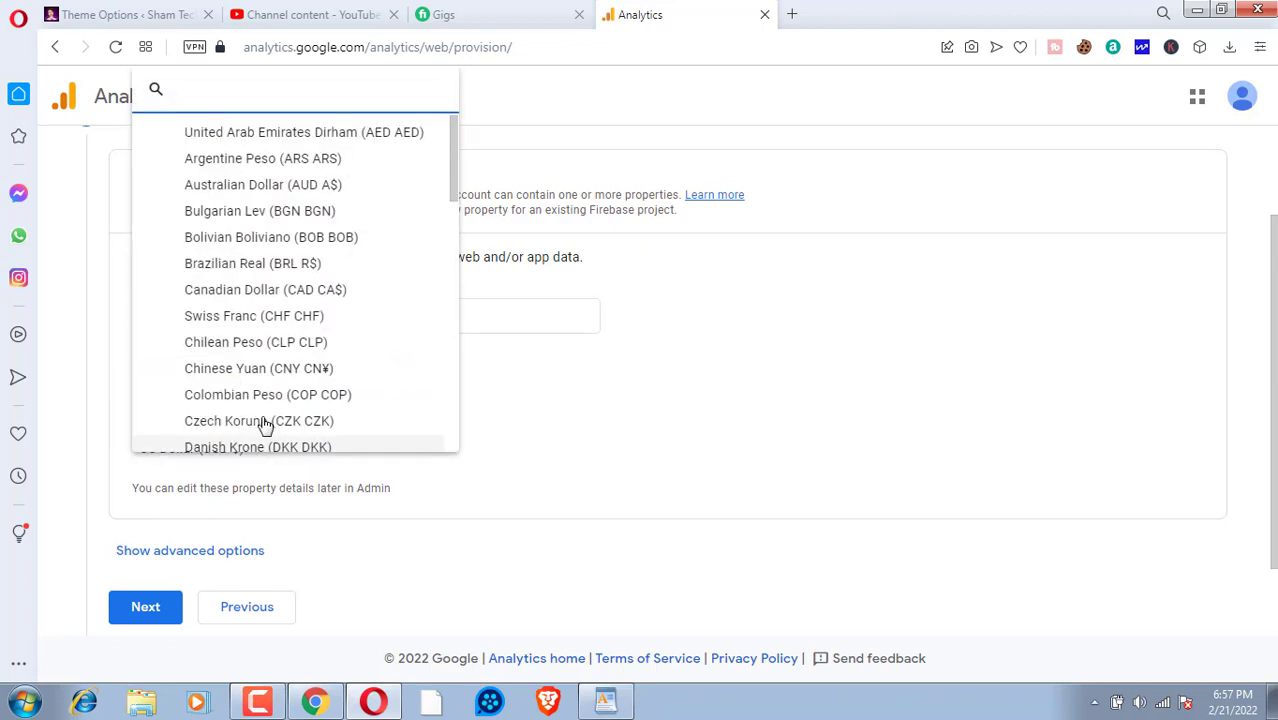
type("pkr")
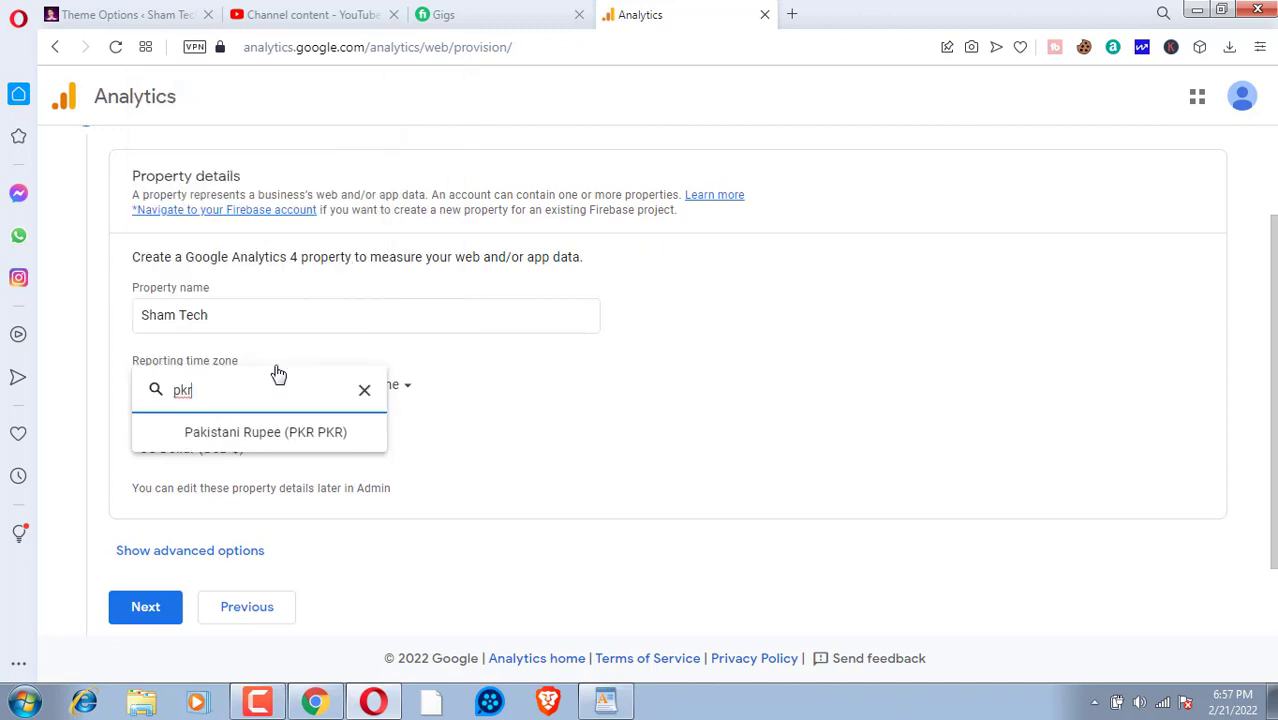
left_click(295, 440)
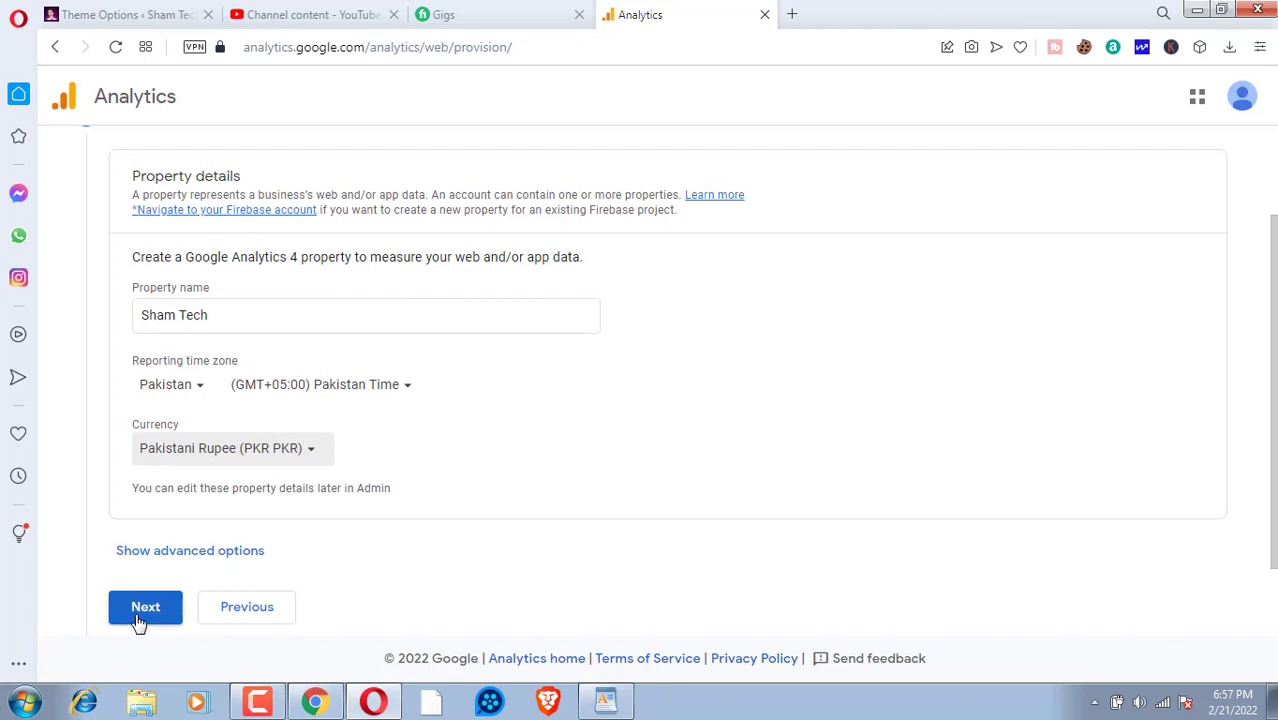
left_click(145, 607)
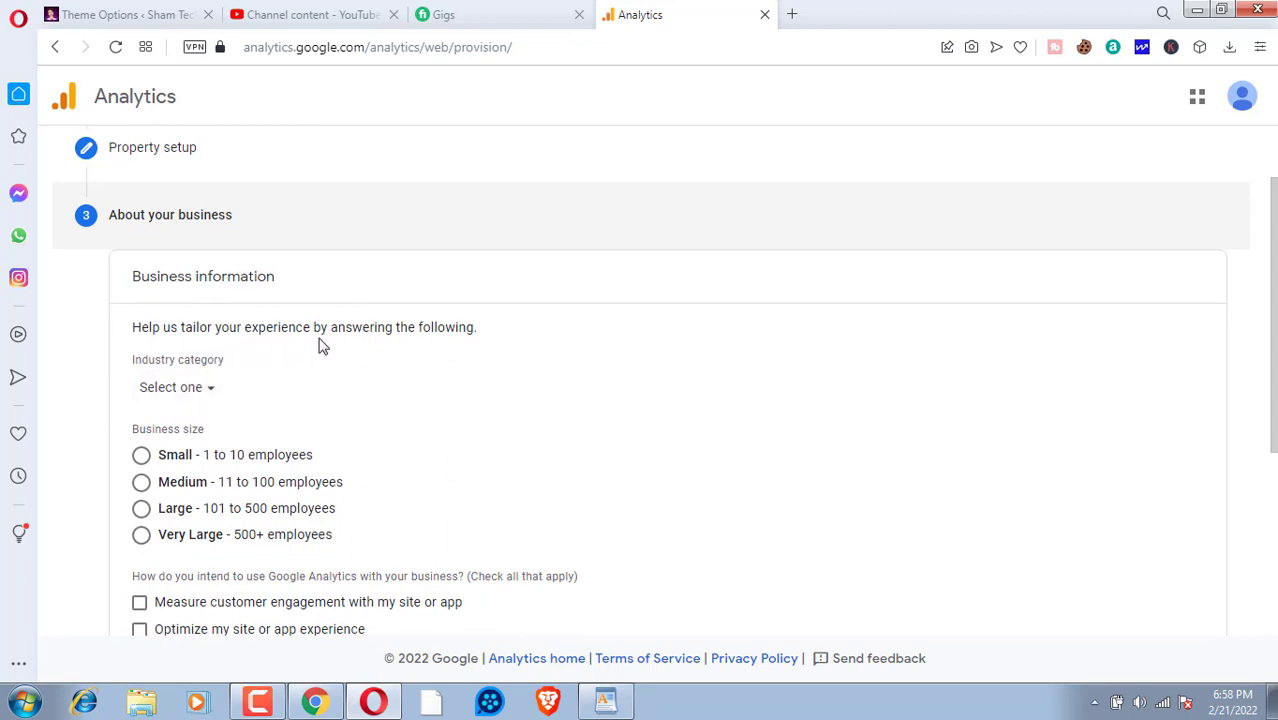
Set the industry category to Arts & Entertainment and the business size to Small - 1 to 10 employees
left_click(200, 388)
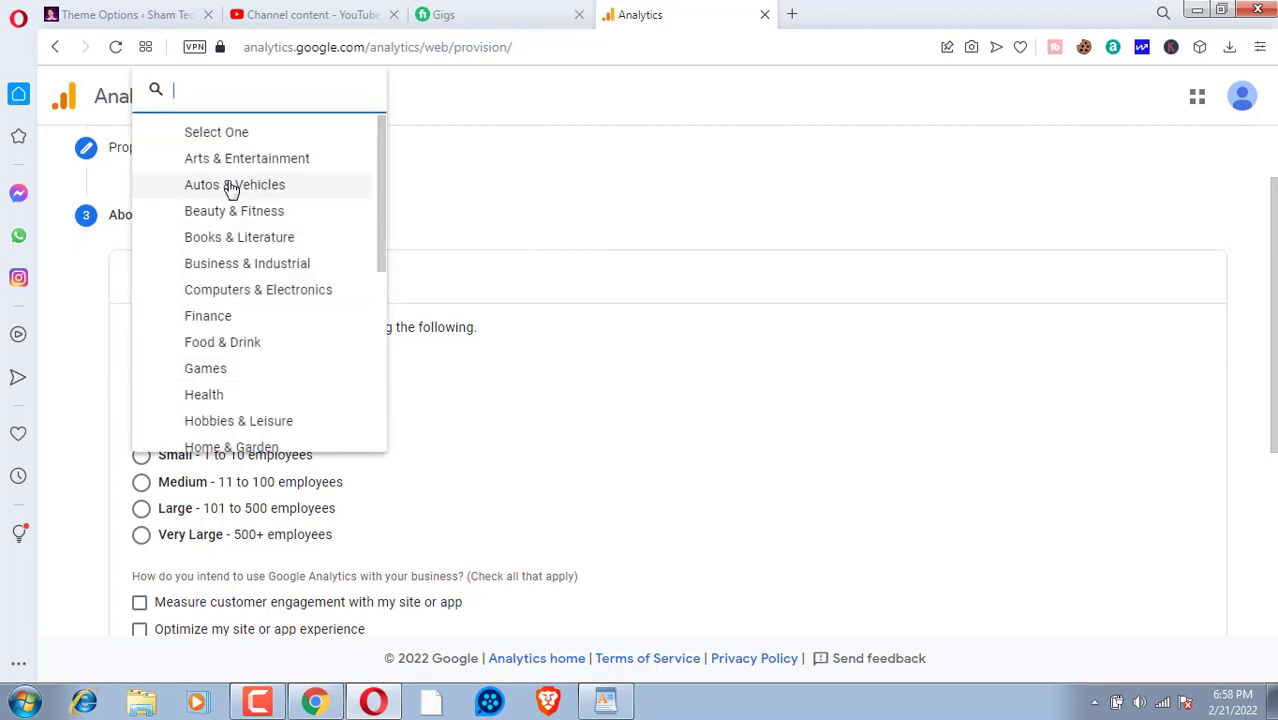
scroll(232, 190, "down", 5)
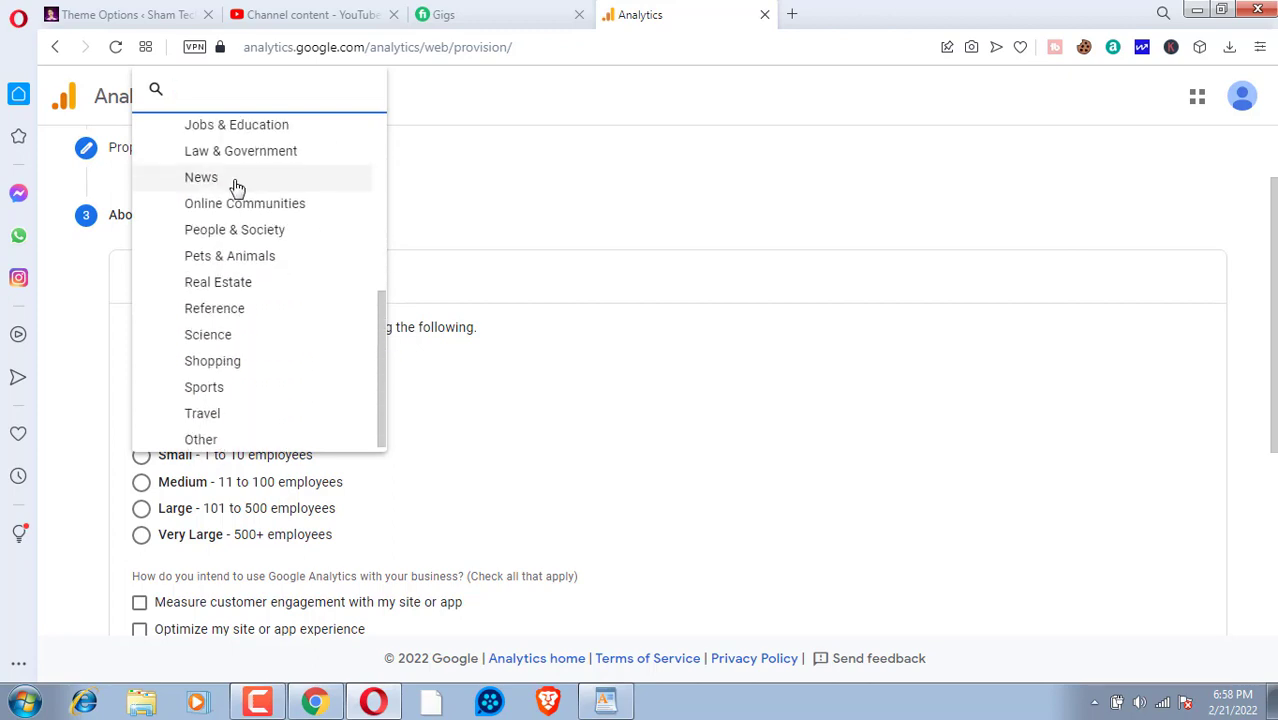
scroll(258, 162, "up", 4)
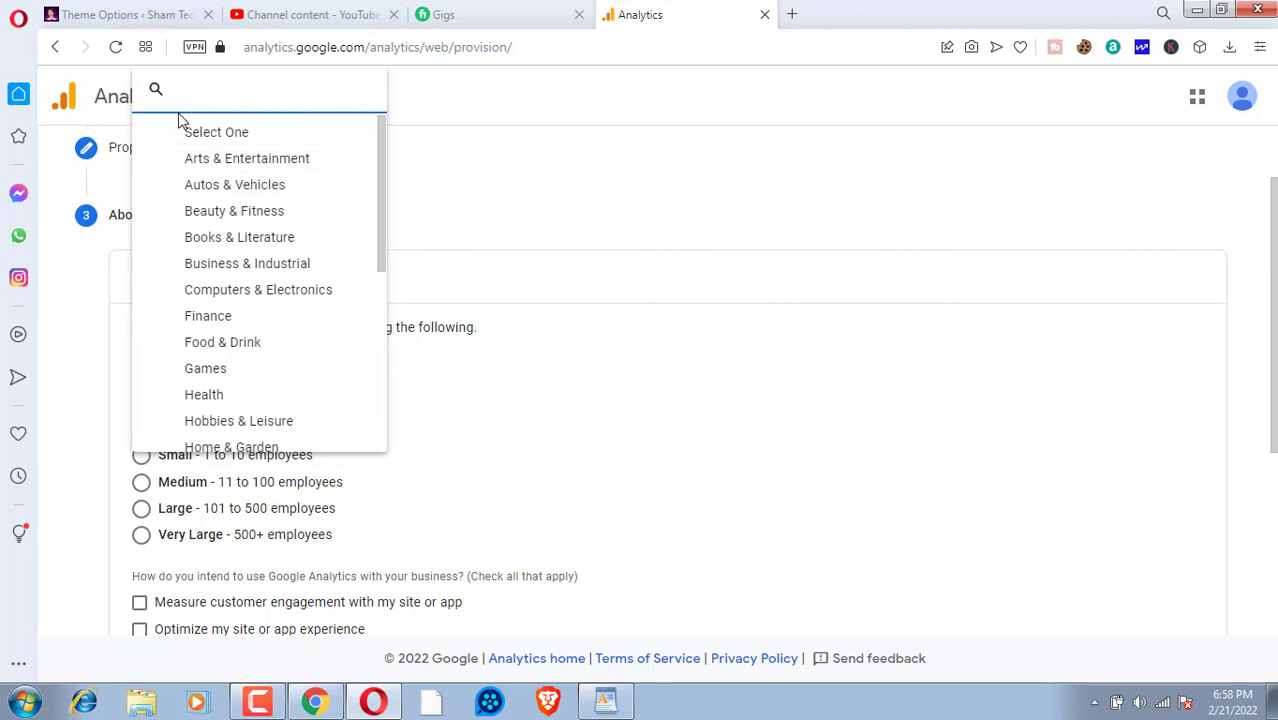
left_click(219, 163)
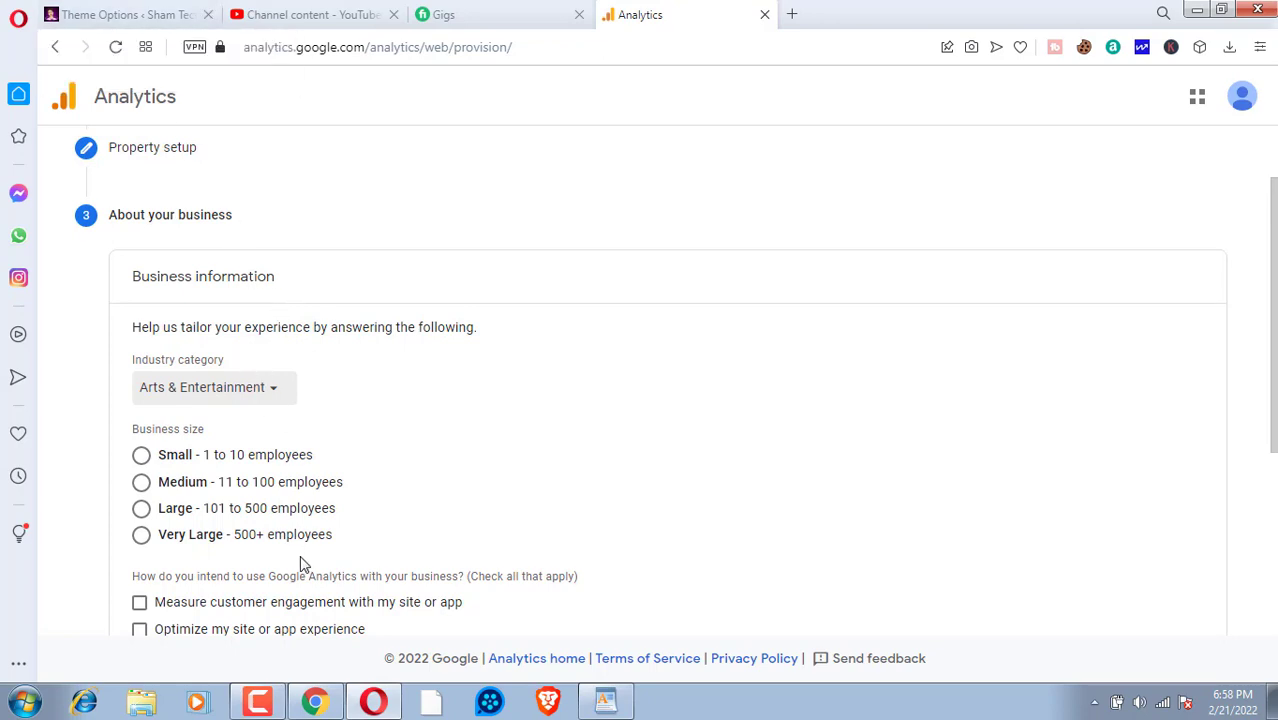
left_click(142, 455)
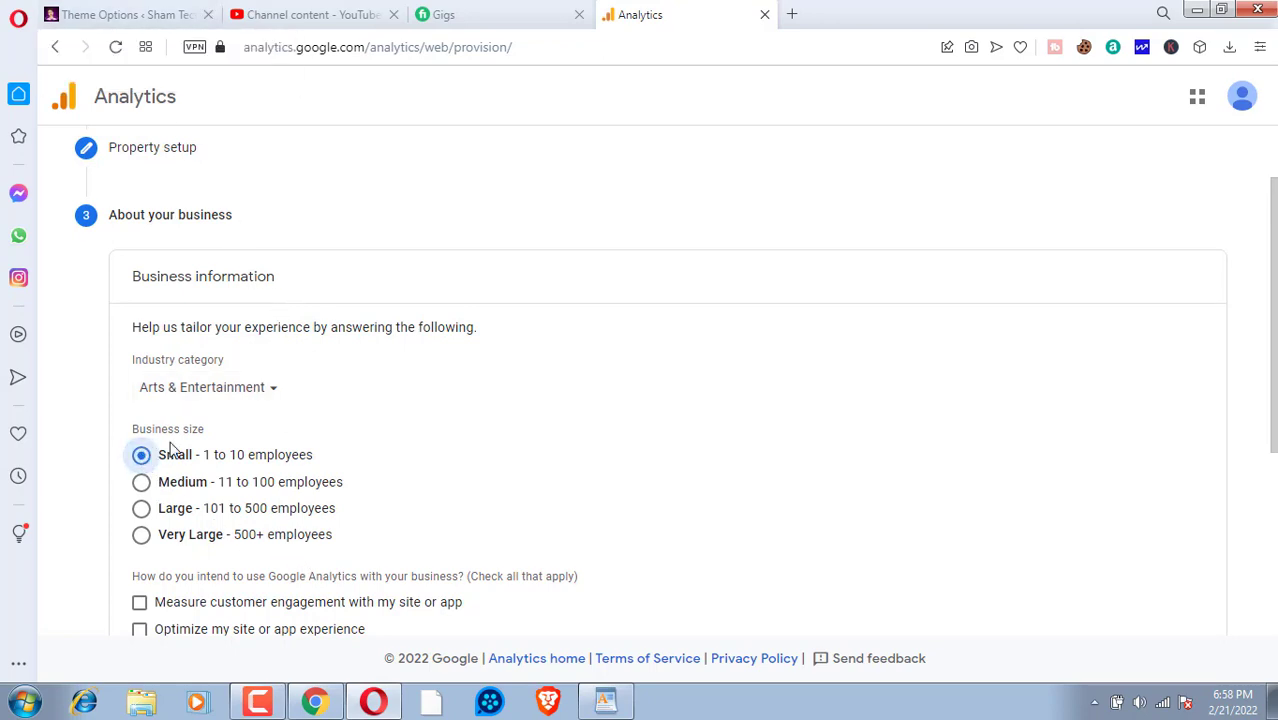
Select measuring customer engagement, optimizing the site or app experience, and measuring data across multiple devices or platforms as intended uses
scroll(250, 455, "down", 1)
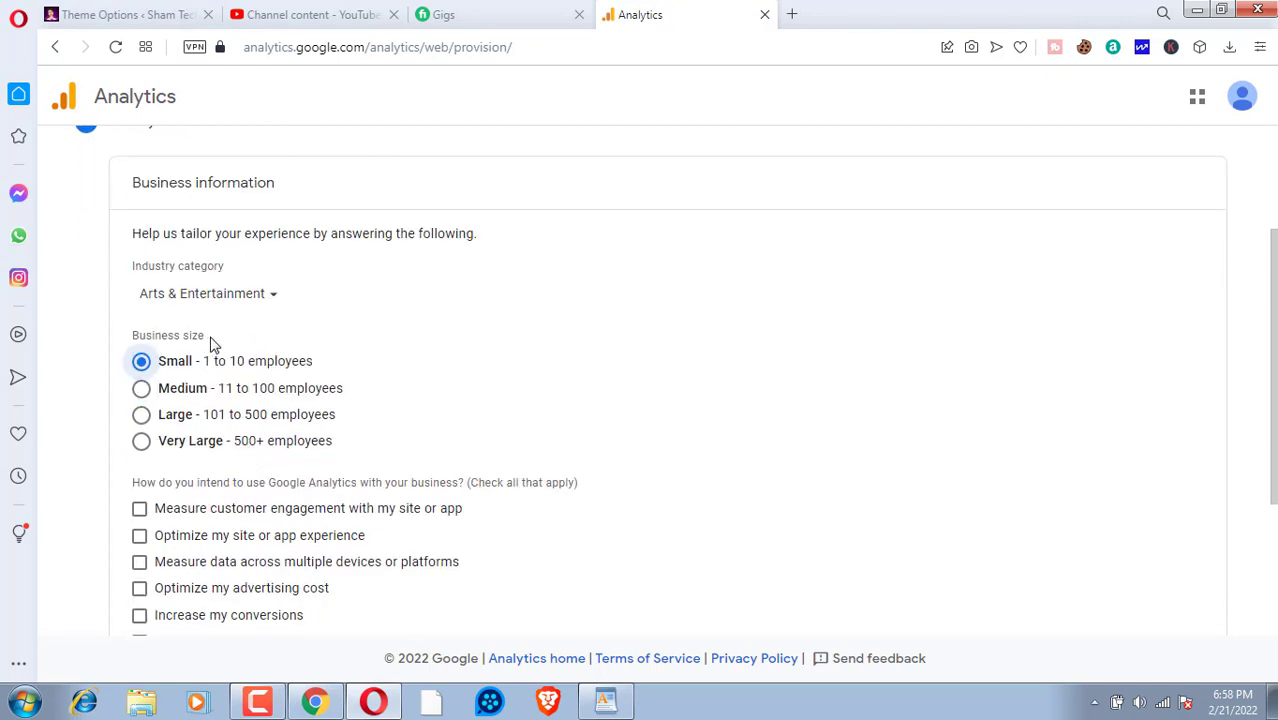
scroll(322, 437, "down", 1)
scroll(178, 443, "down", 1)
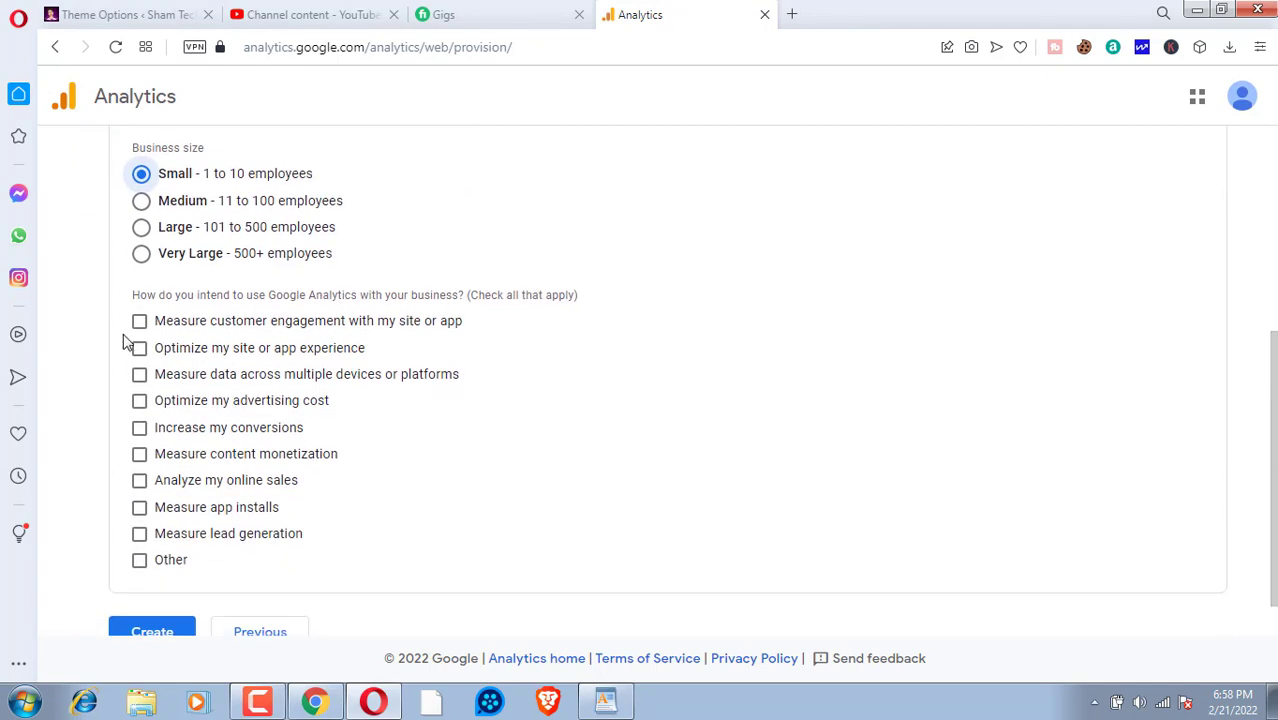
left_click(139, 320)
left_click(139, 347)
left_click(139, 376)
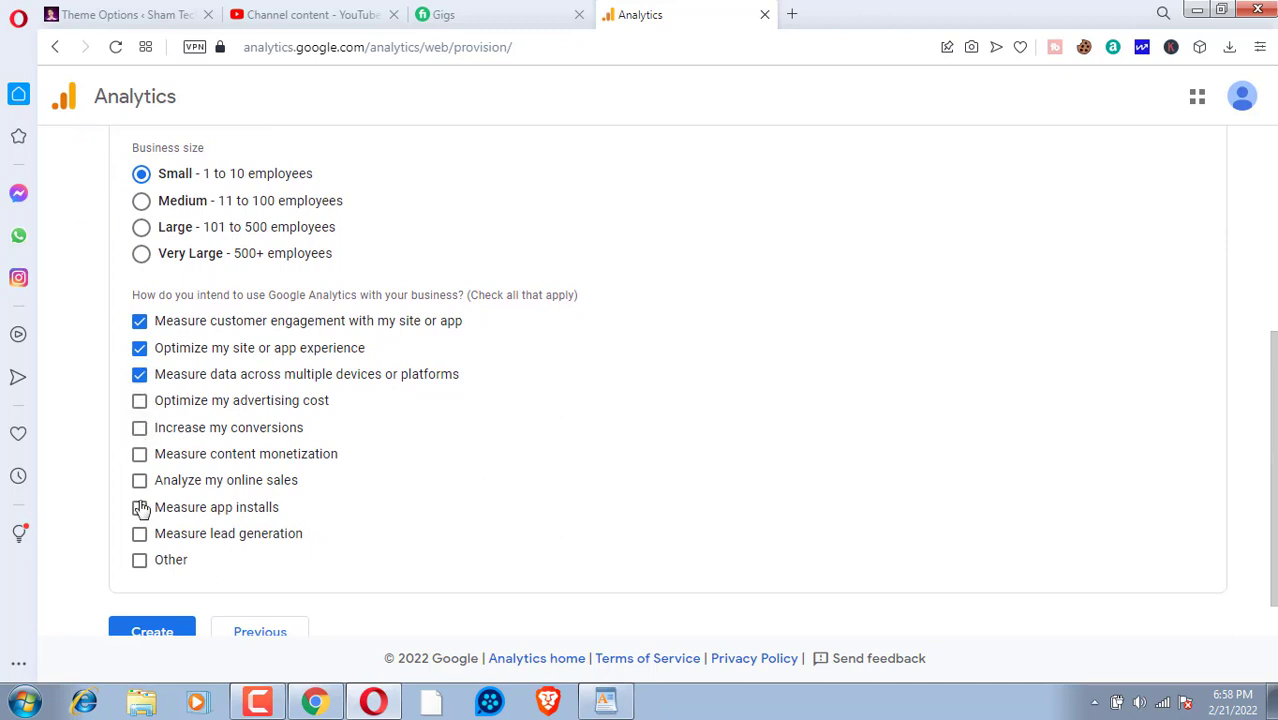
Also select advertising cost, conversions, content monetization, online sales, app installs, lead generation and Other as intended uses
left_click(139, 560)
left_click(139, 507)
left_click(139, 533)
left_click(139, 480)
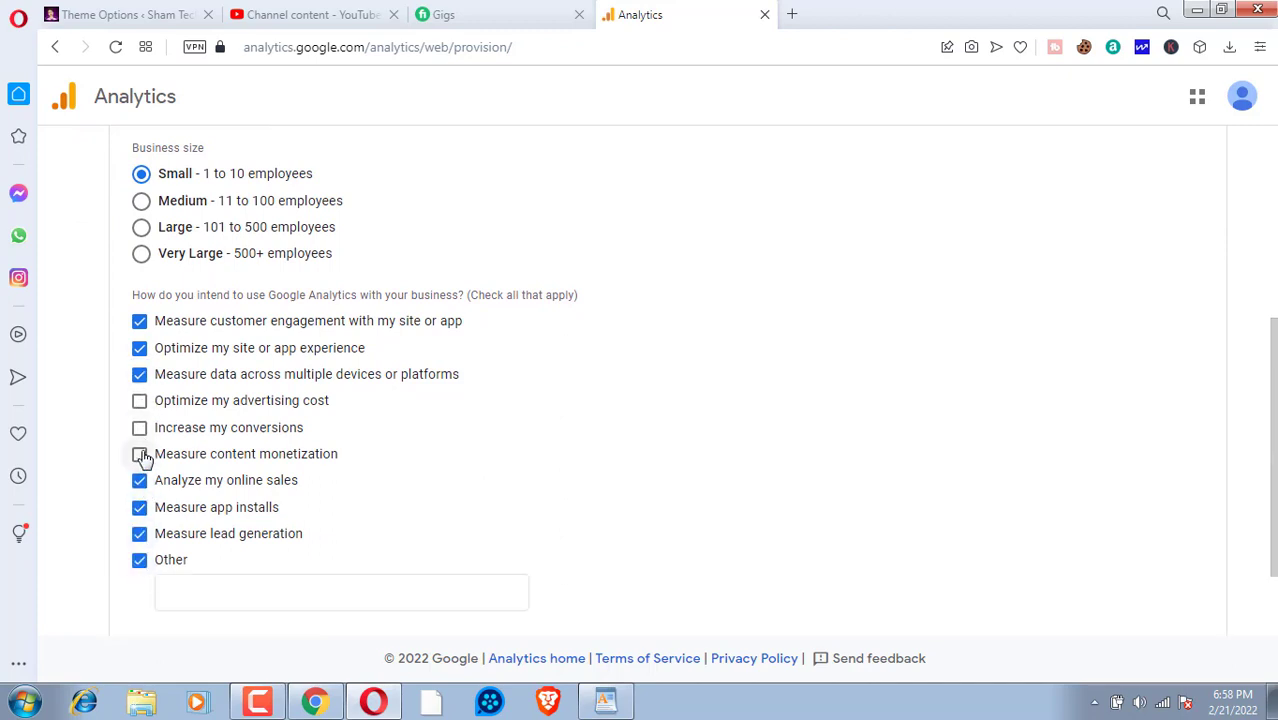
left_click(139, 453)
left_click(139, 427)
left_click(139, 400)
Create the account and accept the United States Terms of Service together with the GDPR Data Processing Terms
scroll(296, 410, "down", 2)
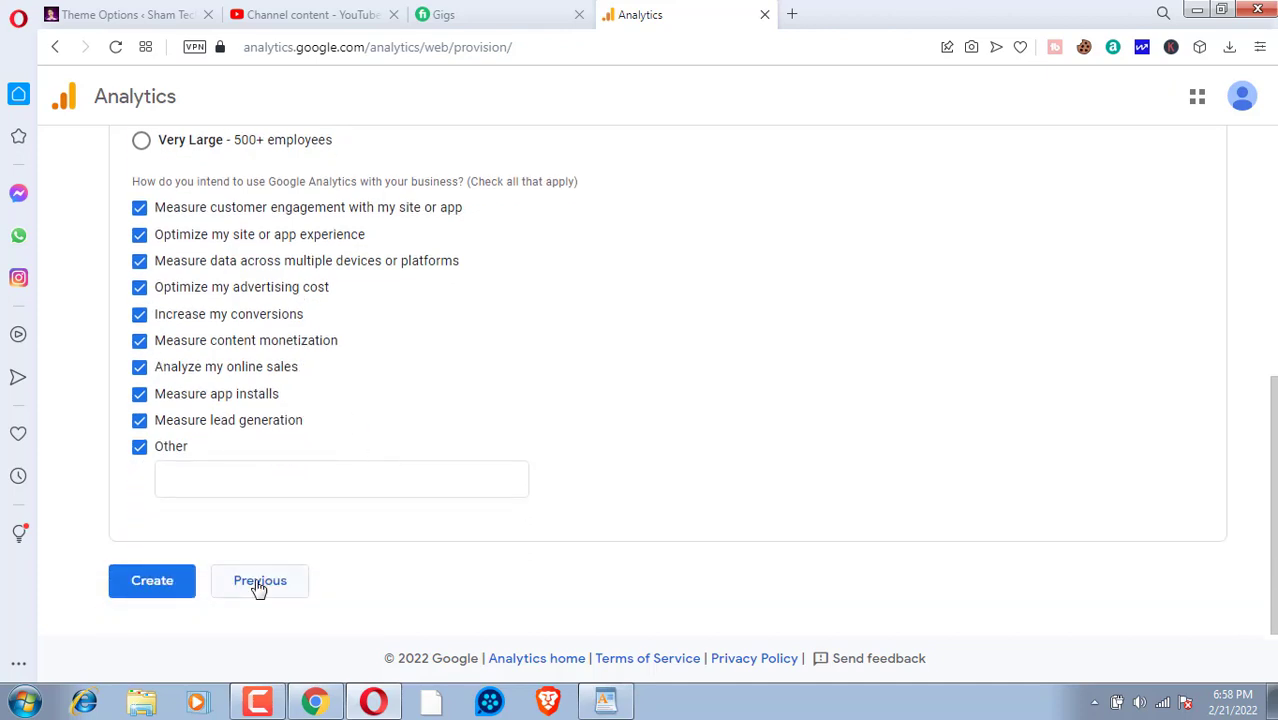
left_click(150, 592)
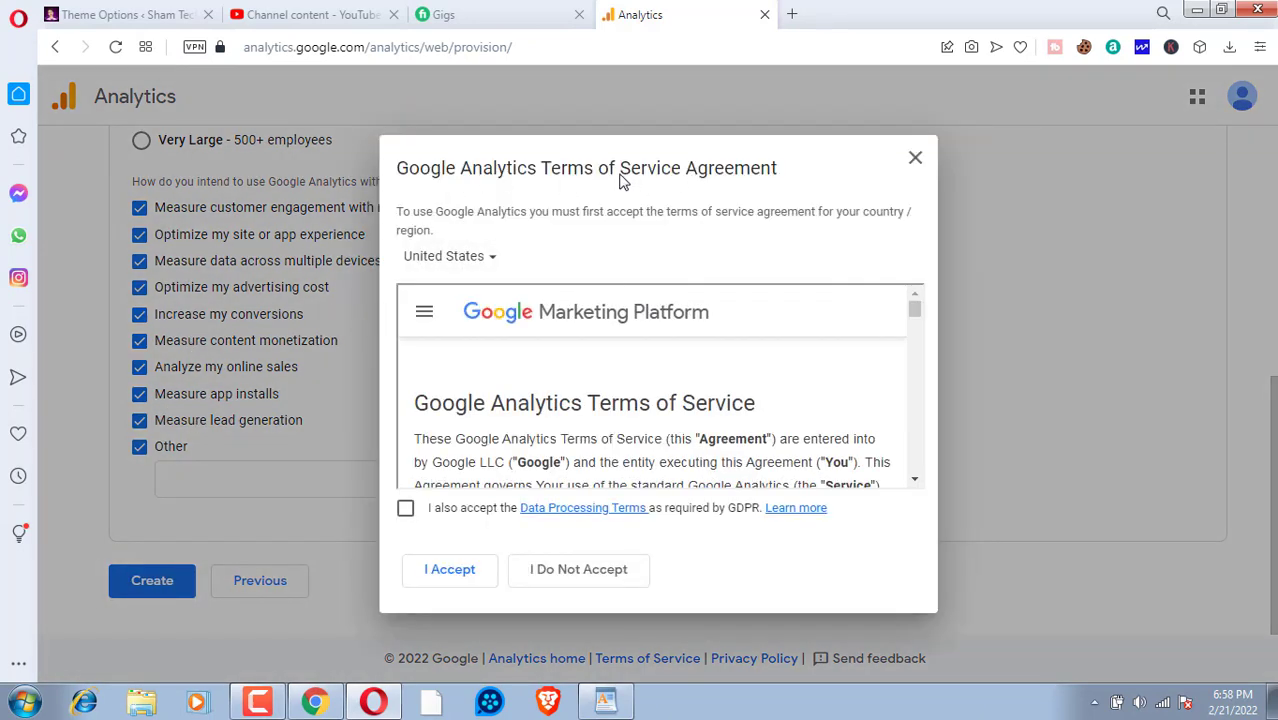
left_click(408, 515)
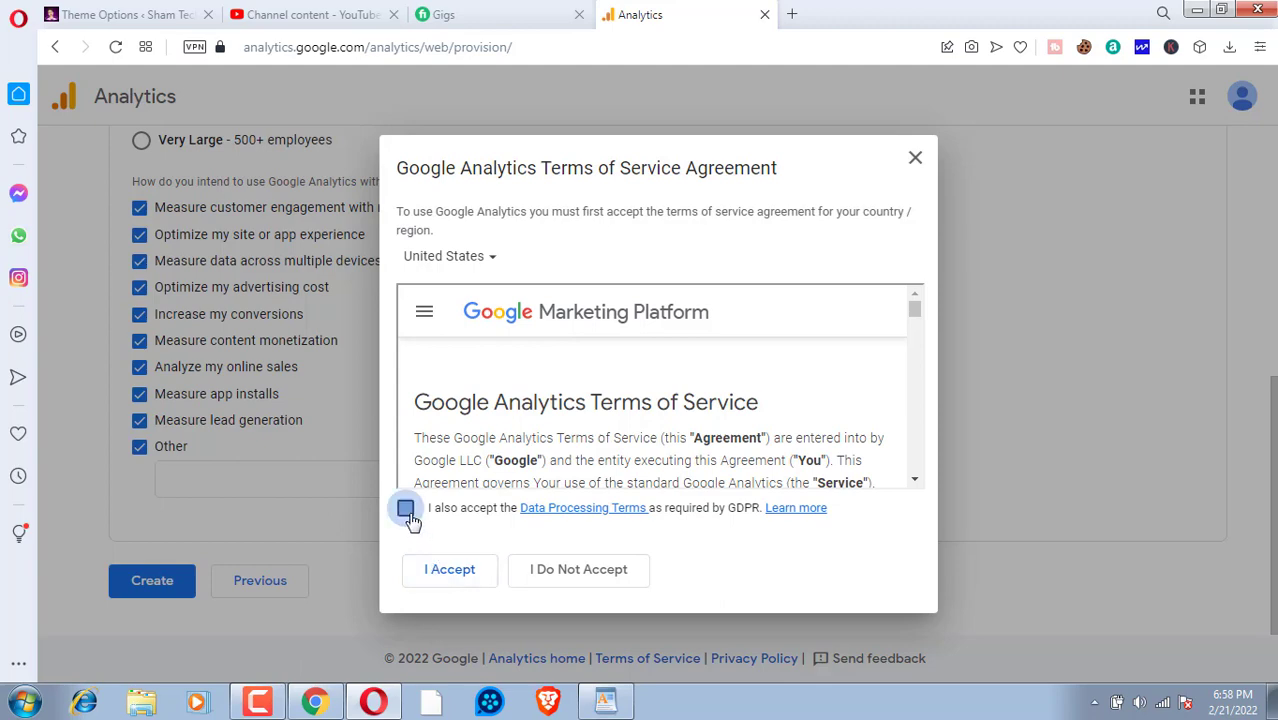
left_click(452, 572)
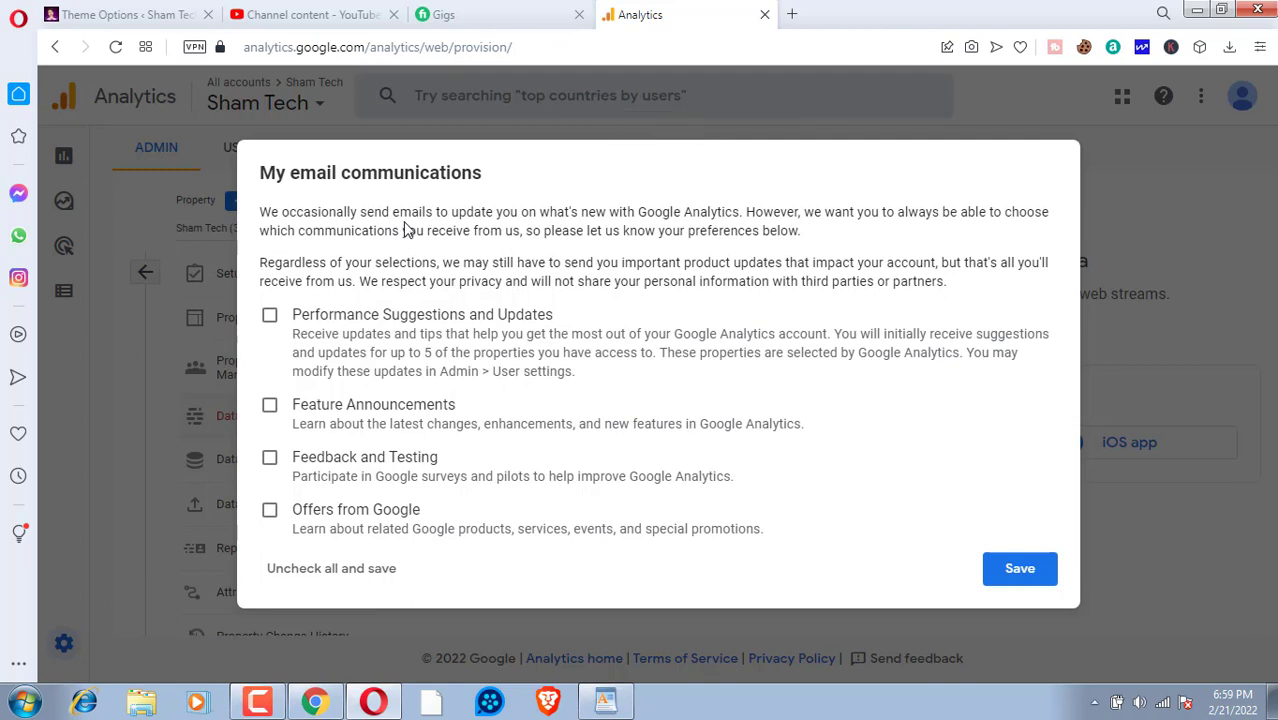
Opt out of all optional Google Analytics email communications and save the preferences
left_click(270, 315)
left_click(270, 510)
left_click(270, 404)
left_click(270, 315)
left_click(334, 568)
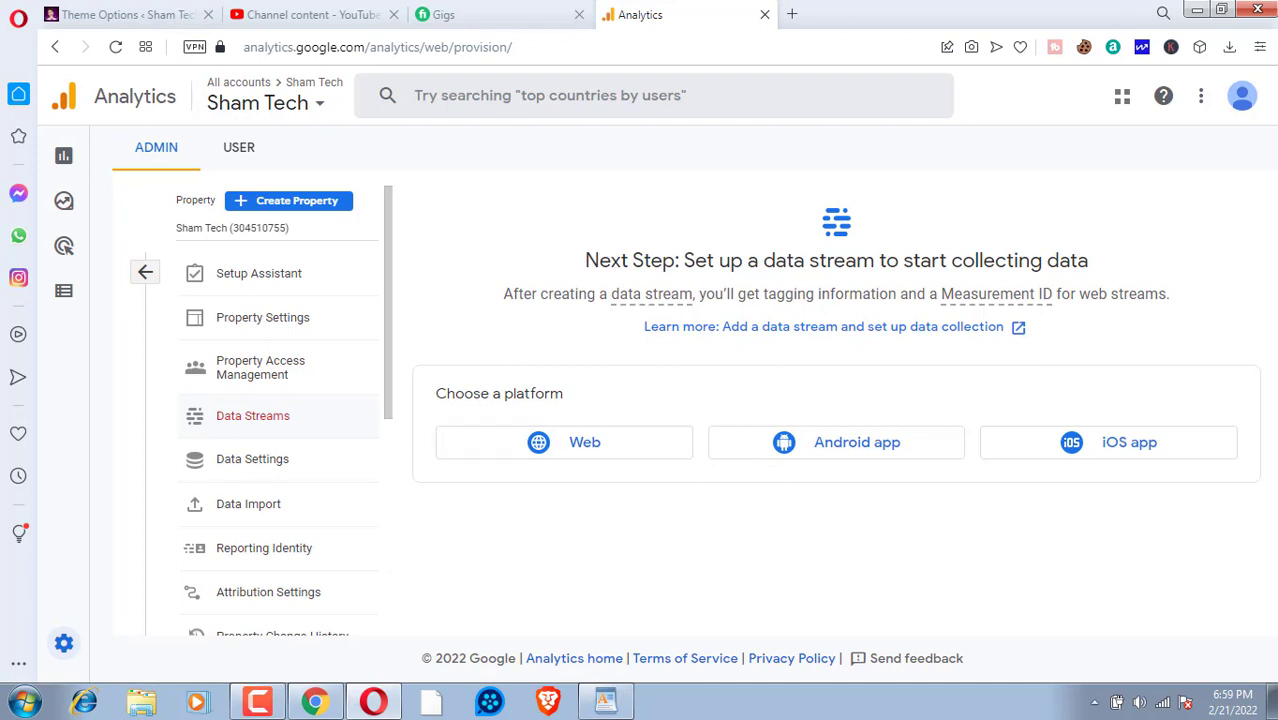
Examine the Sham Tech account's settings, data sharing options, data processing terms and access management in the admin area
left_click(95, 651)
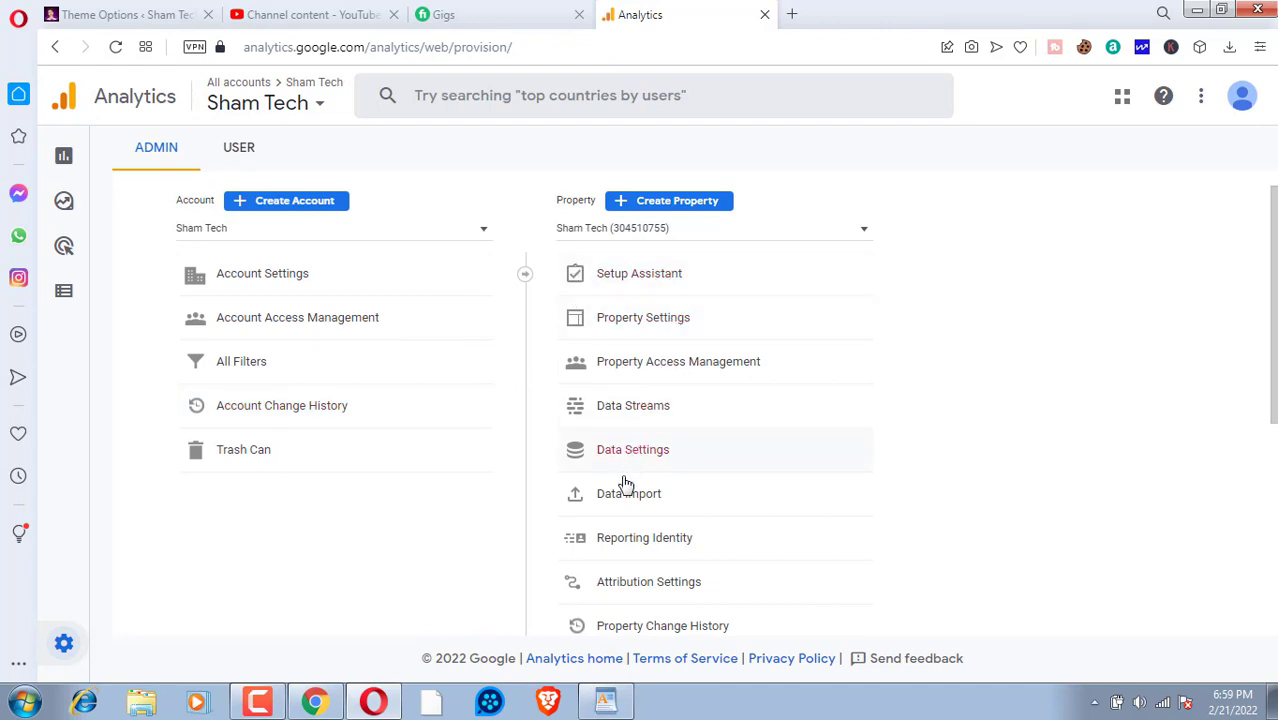
left_click(237, 277)
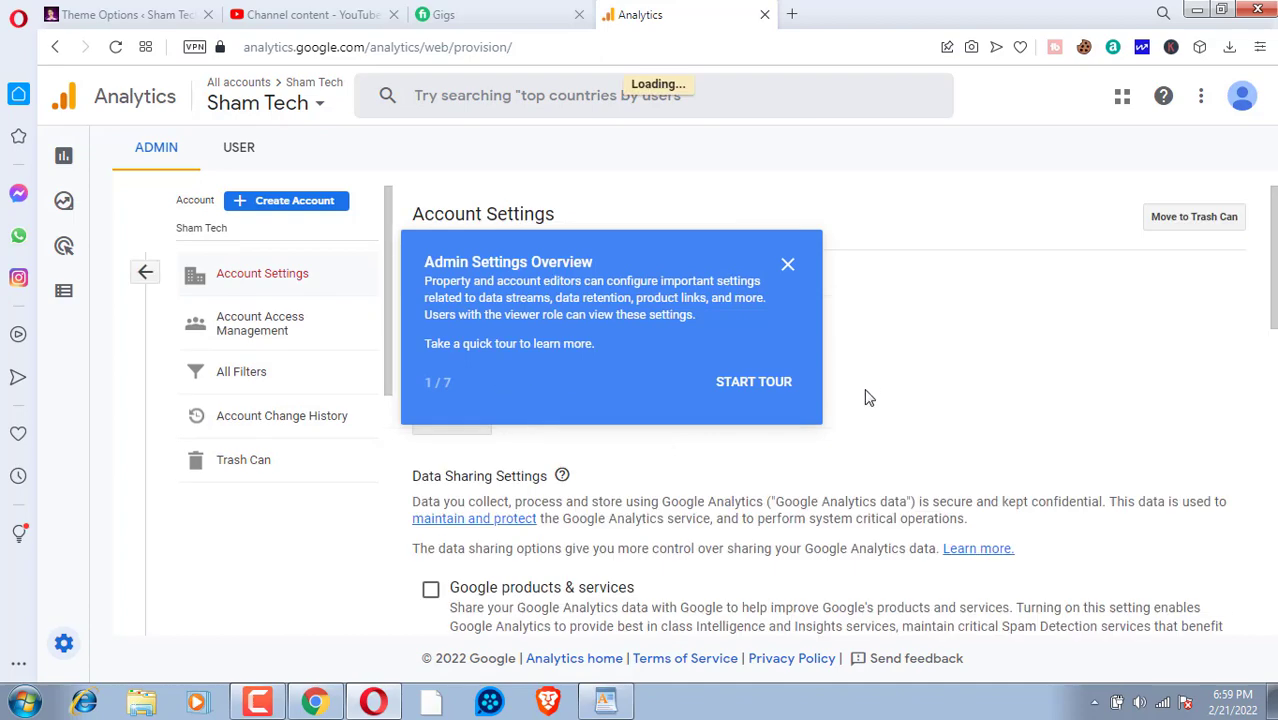
left_click(788, 265)
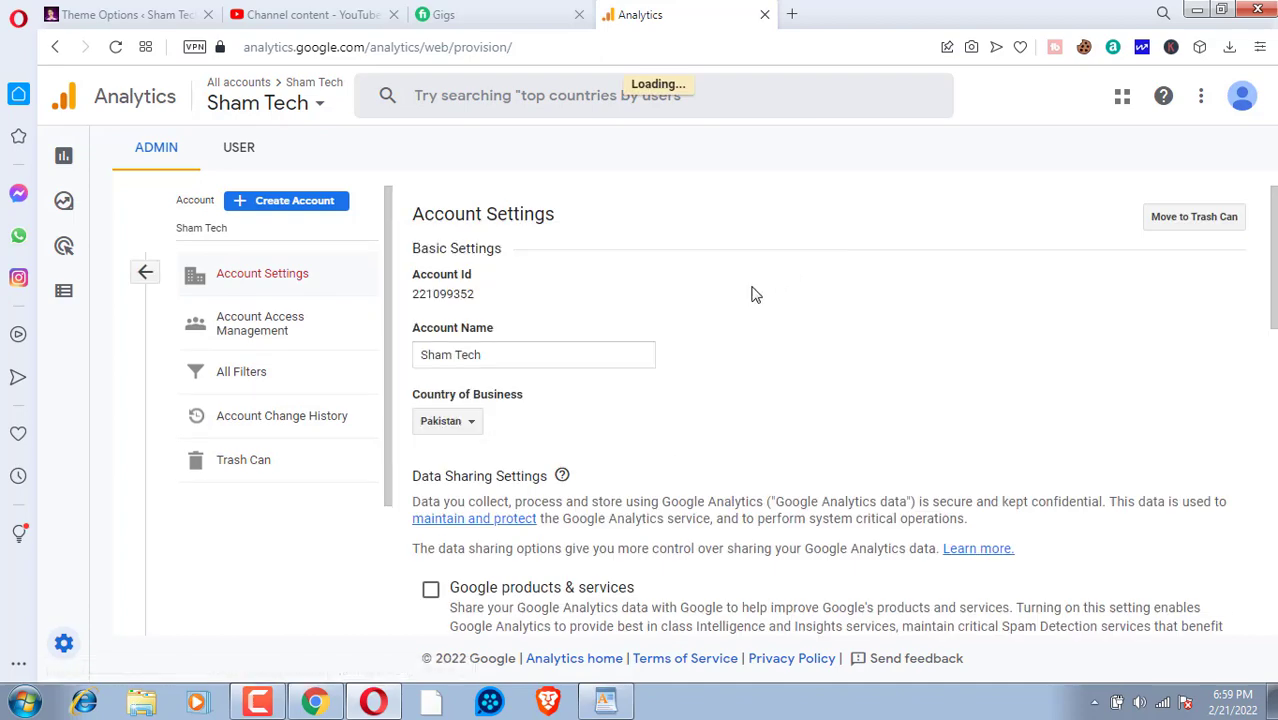
scroll(488, 459, "down", 5)
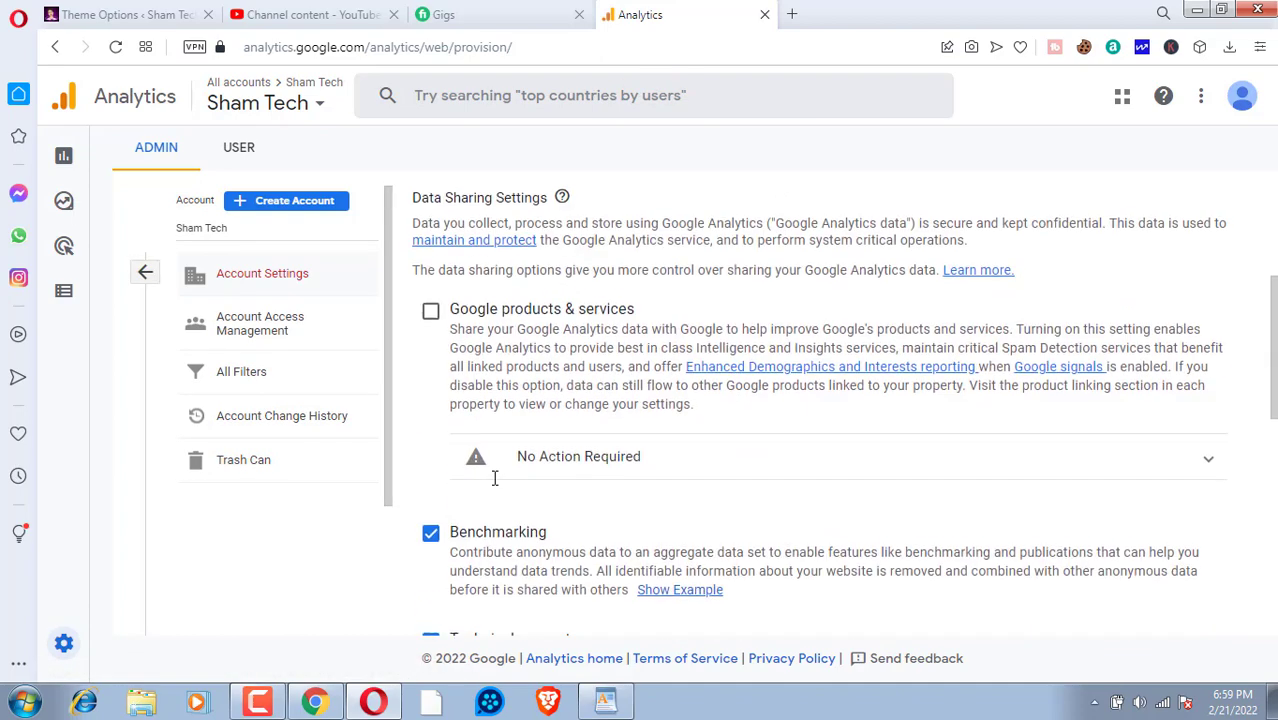
scroll(689, 452, "down", 3)
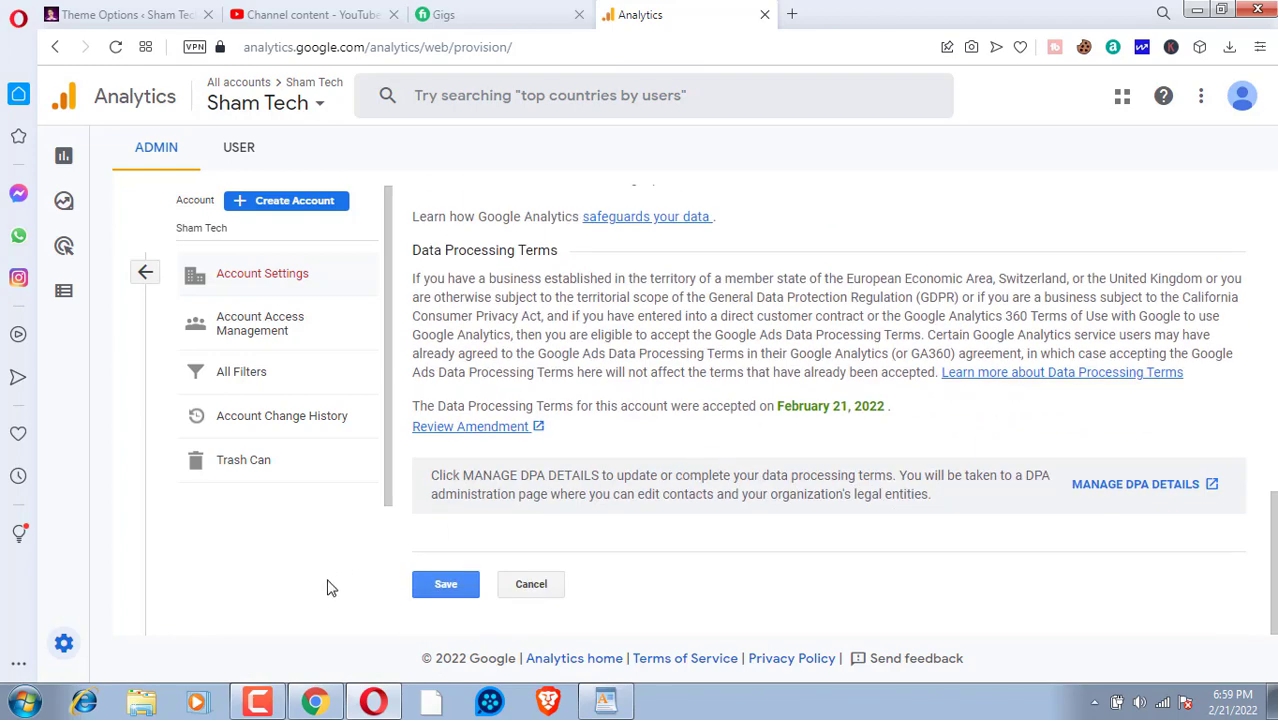
scroll(300, 470, "up", 3)
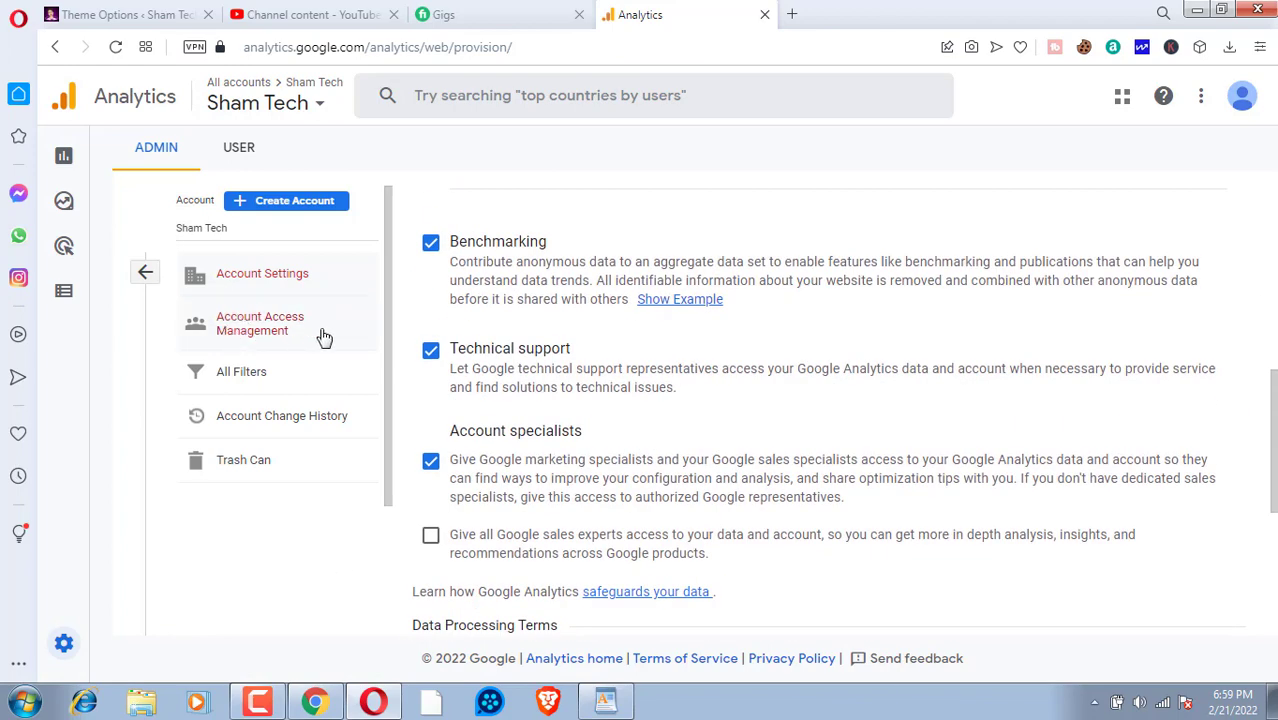
left_click(324, 337)
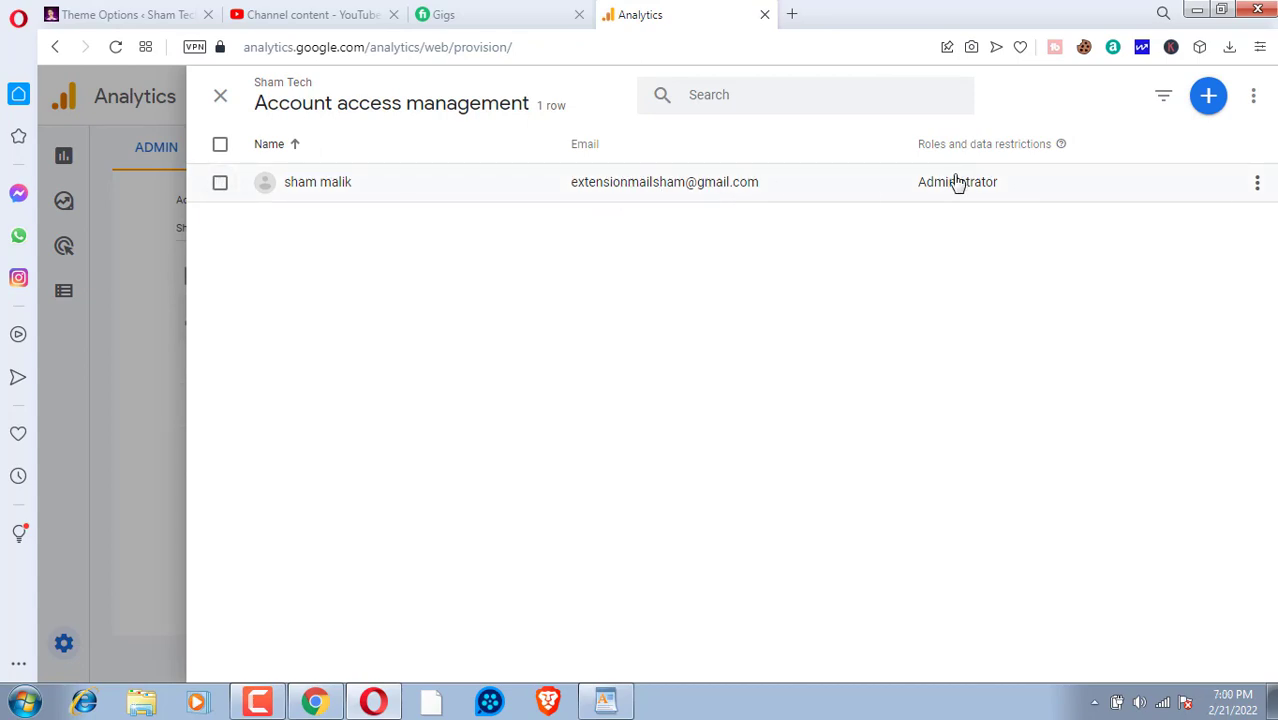
left_click(221, 97)
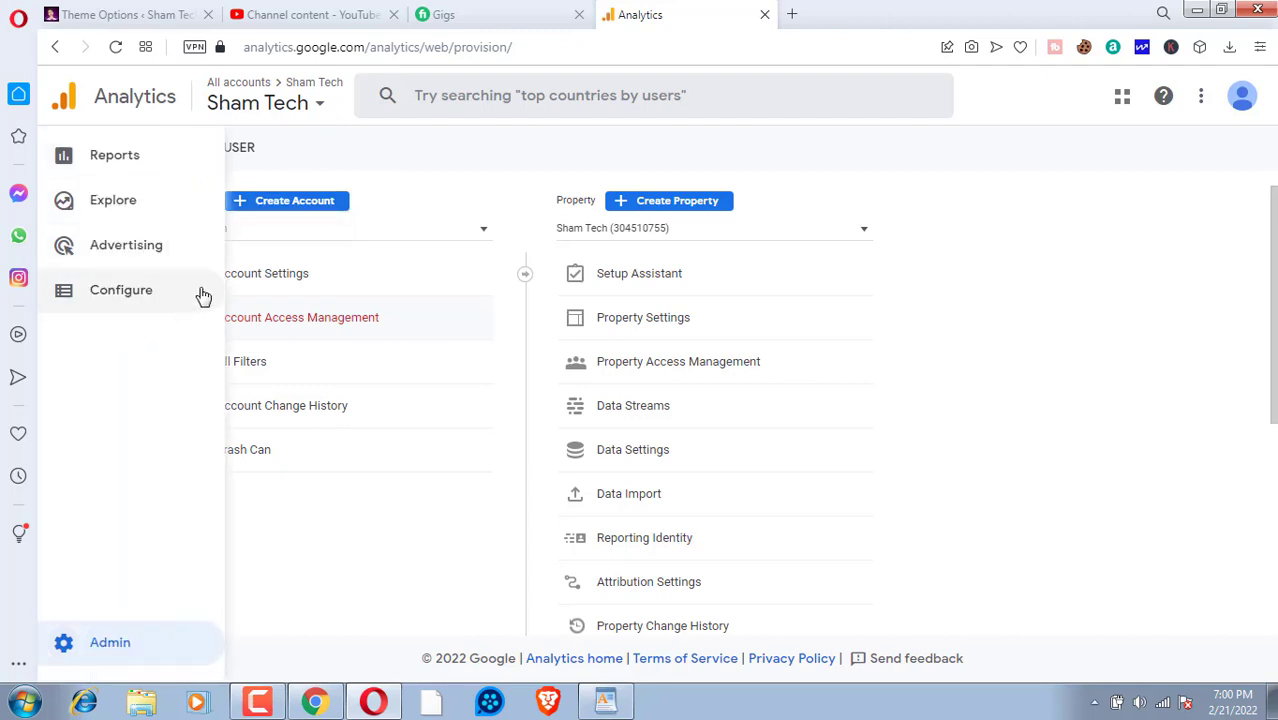
Review the setup form for an additional Analytics account and leave it without creating one
left_click(293, 203)
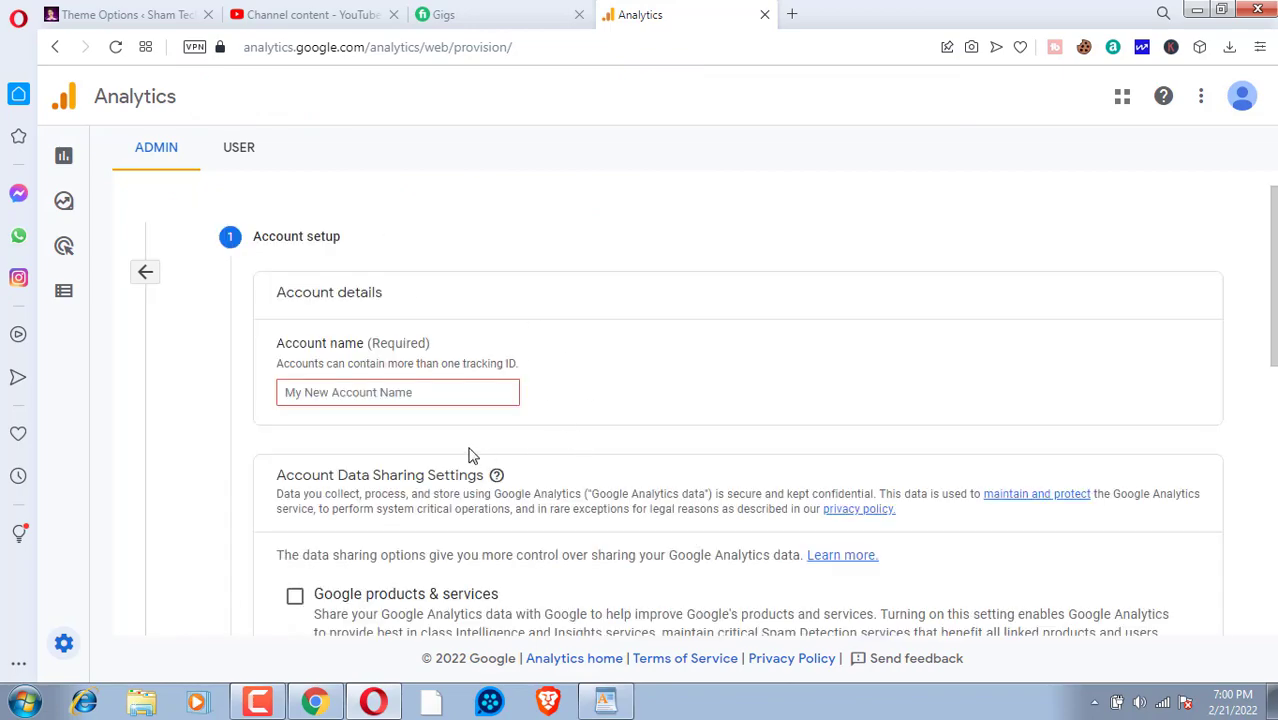
scroll(414, 486, "down", 5)
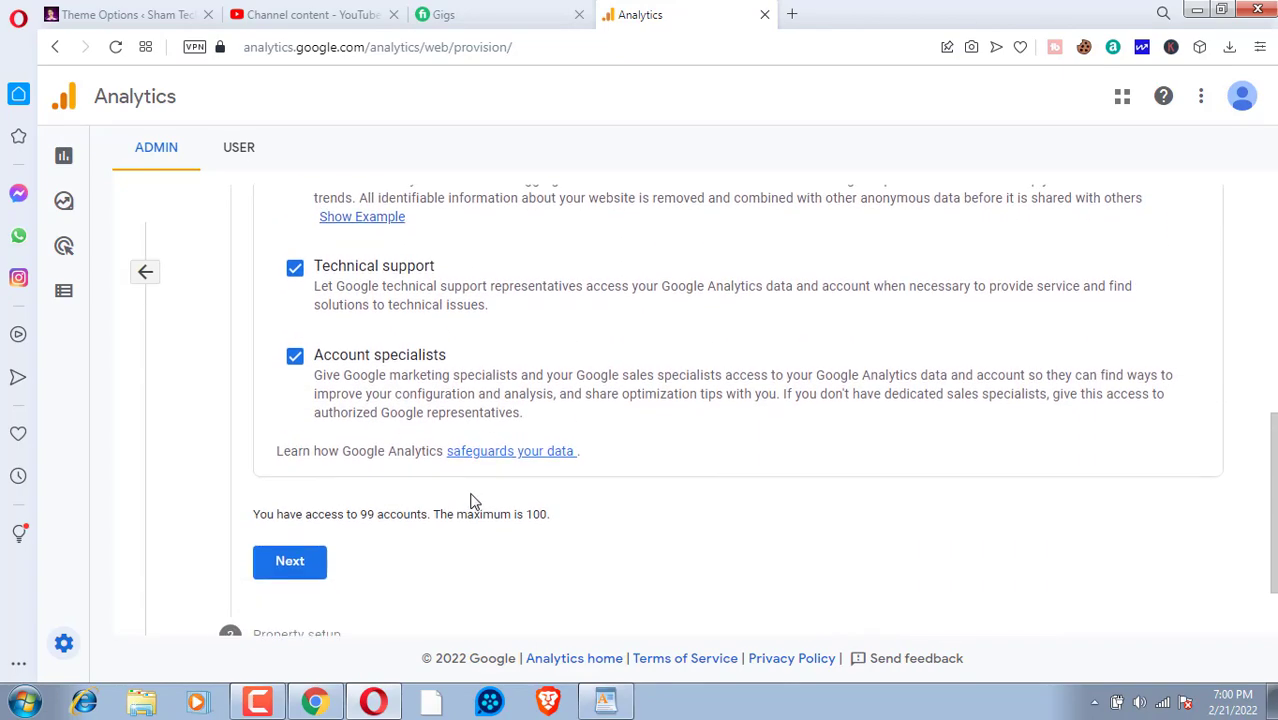
scroll(421, 470, "up", 3)
scroll(421, 470, "up", 3)
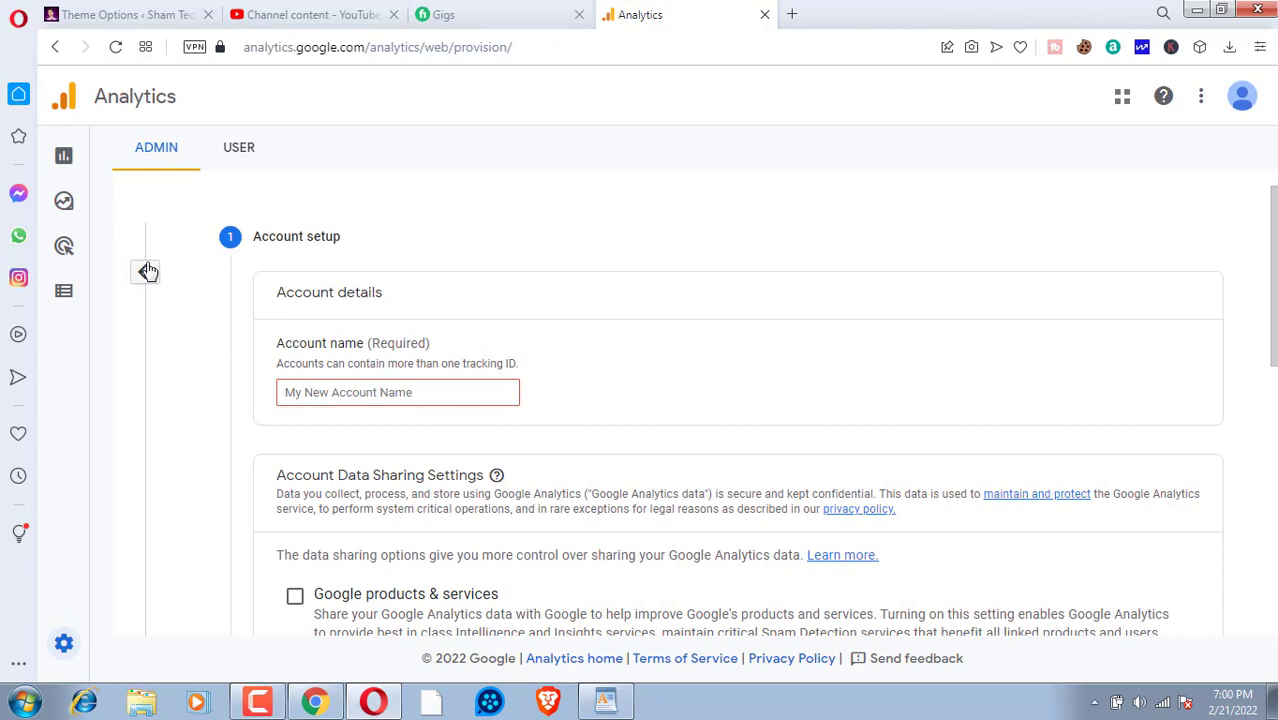
left_click(147, 271)
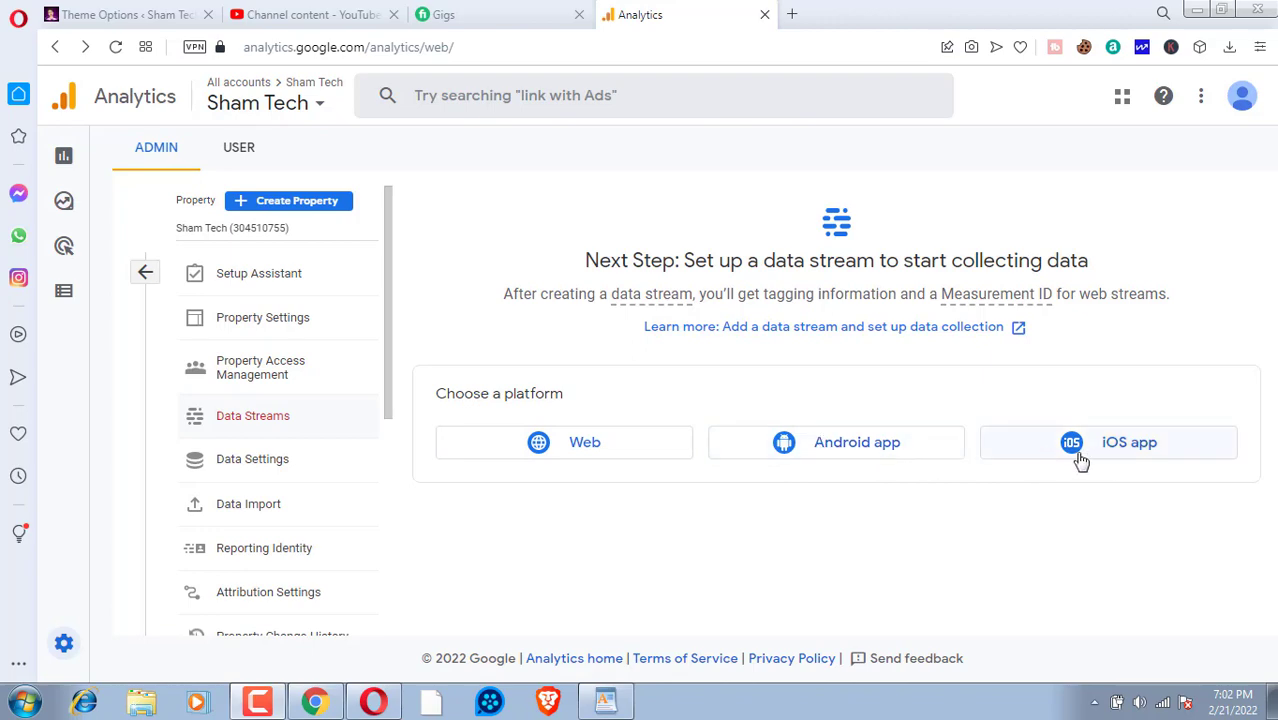
left_click(588, 446)
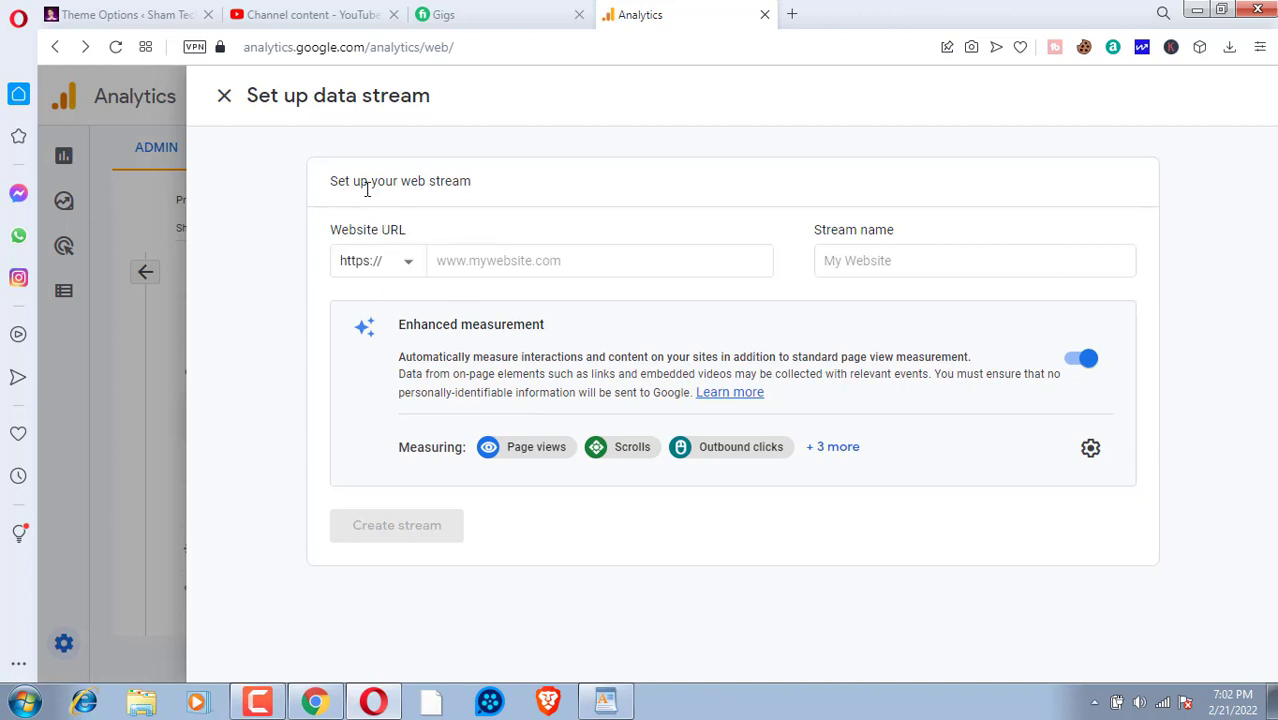
left_click(524, 258)
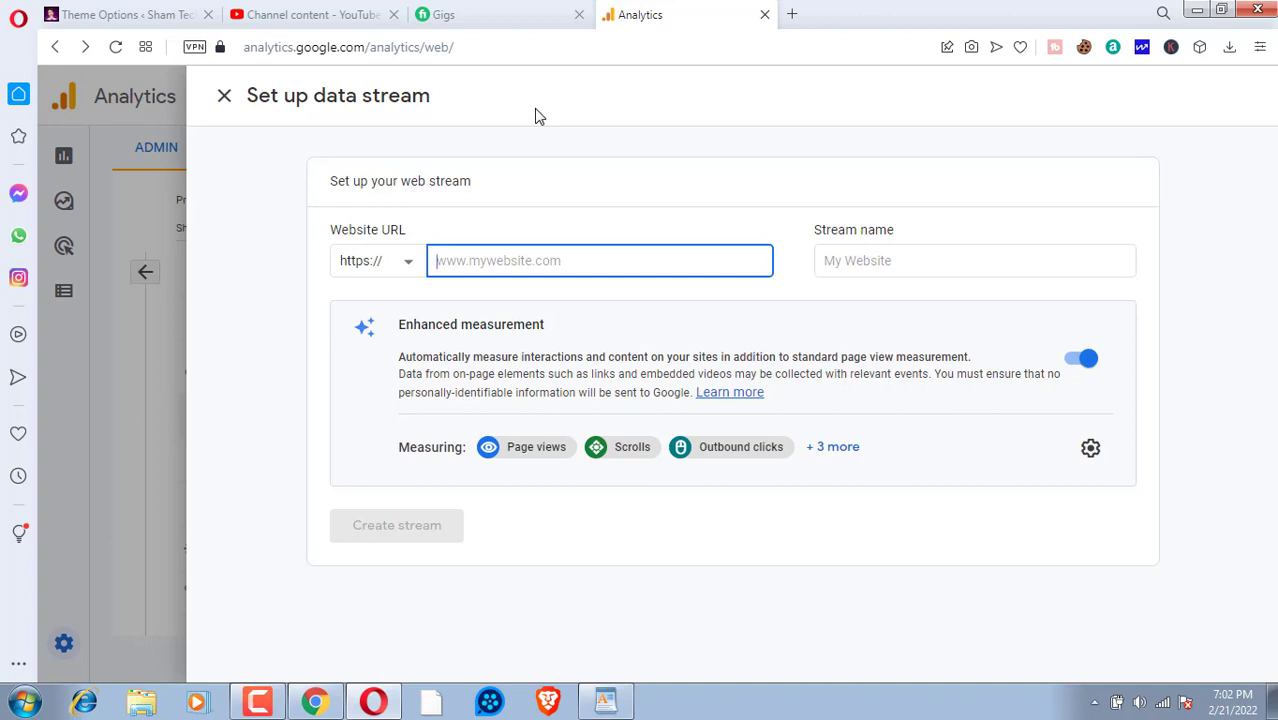
type("www.shameerspeaks.com")
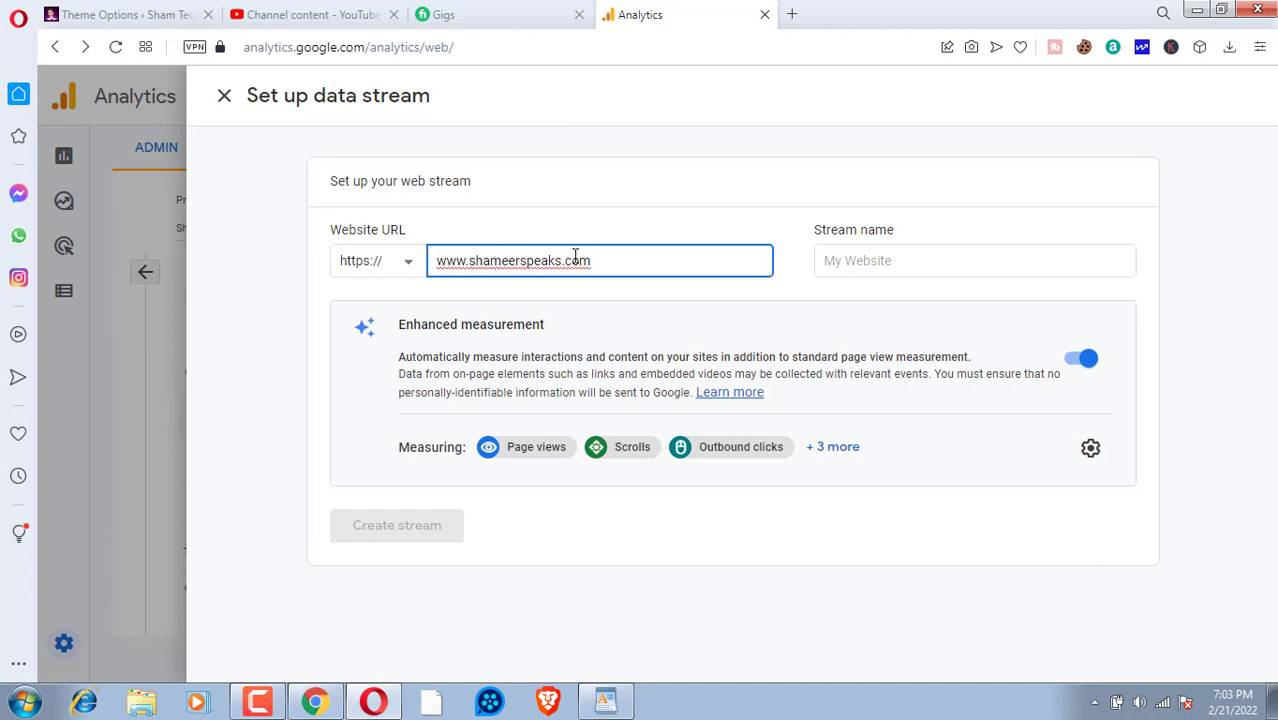
left_click(864, 257)
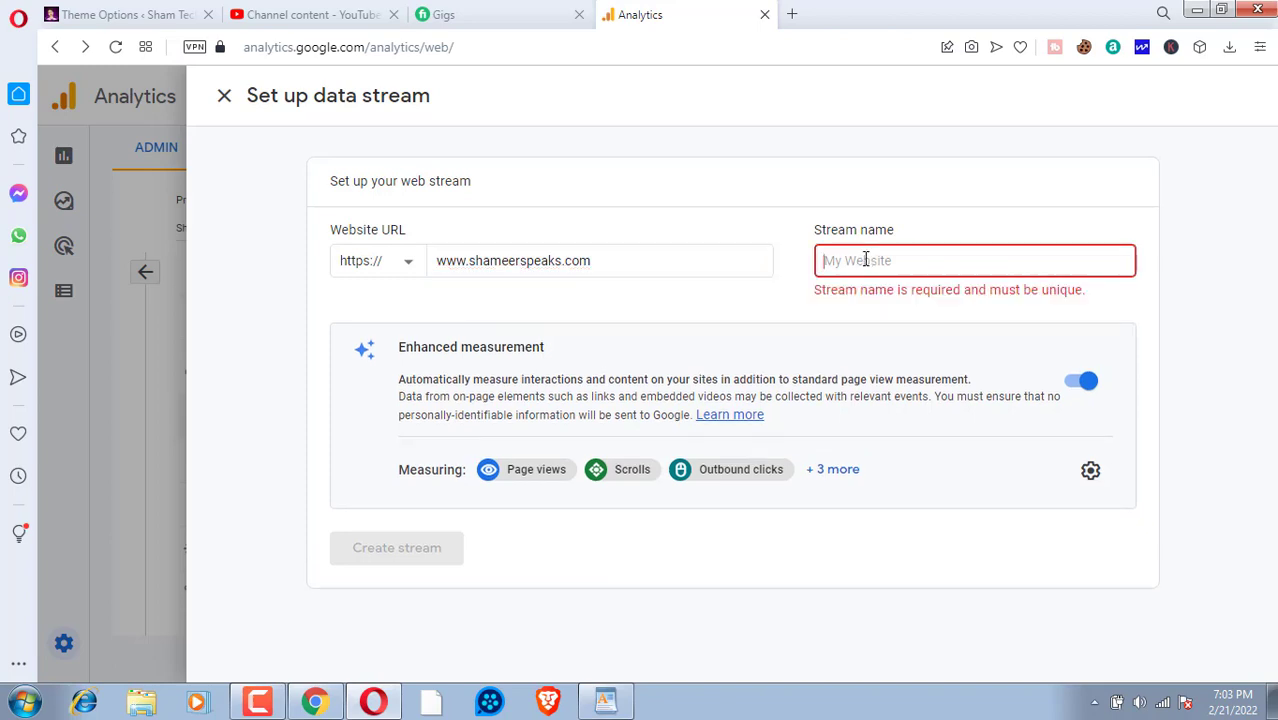
type("Sham Tech")
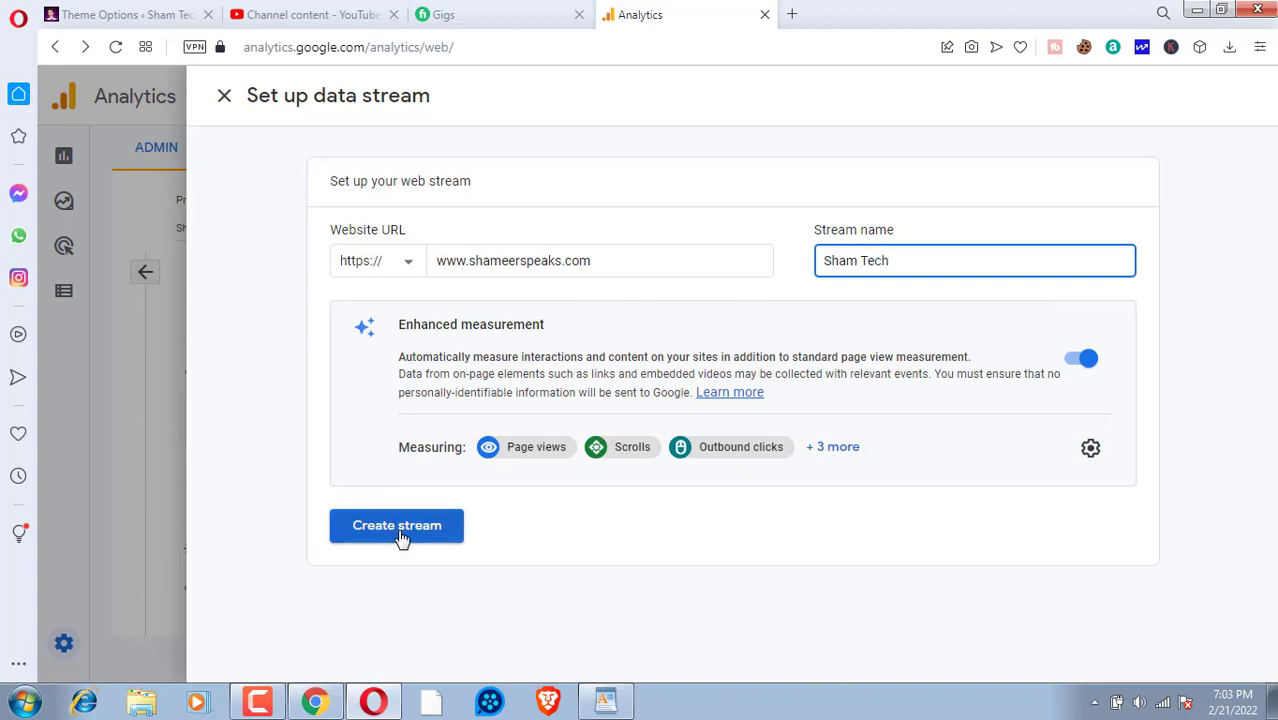
left_click(402, 538)
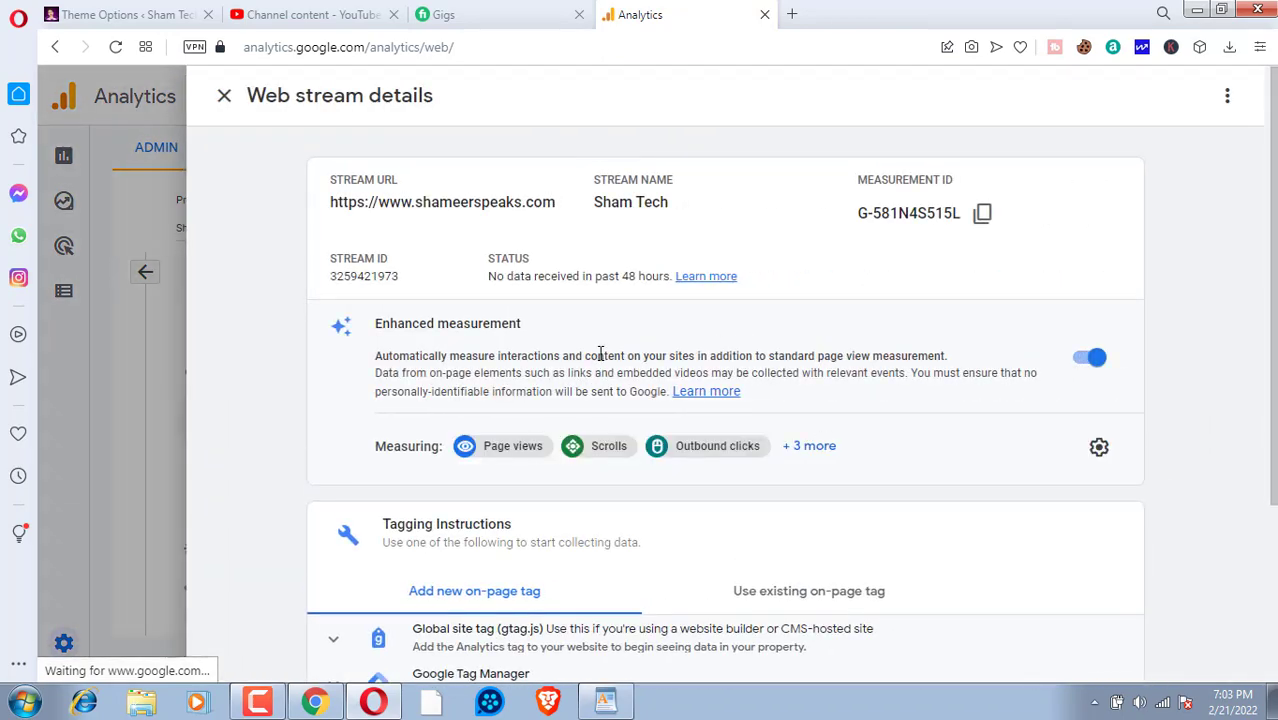
Expand the Global site tag (gtag.js) instructions for adding a new on-page tag and copy the tag code
scroll(640, 300, "down", 3)
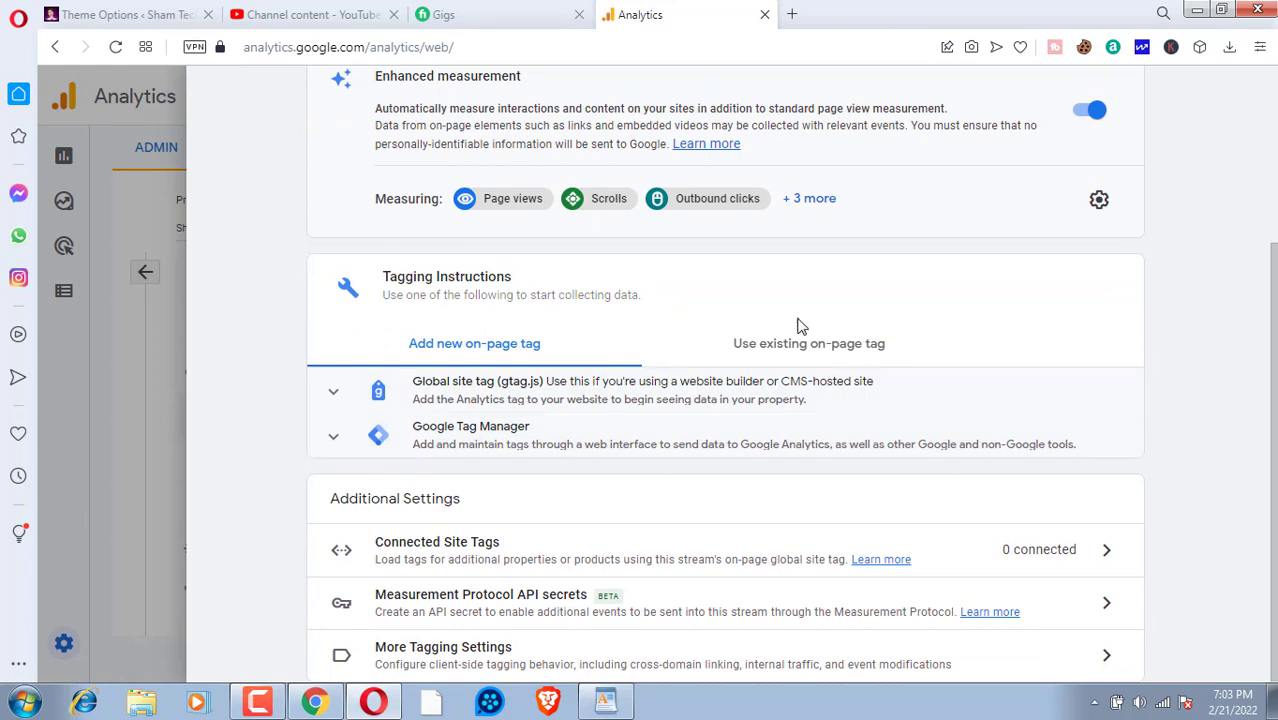
scroll(918, 334, "up", 1)
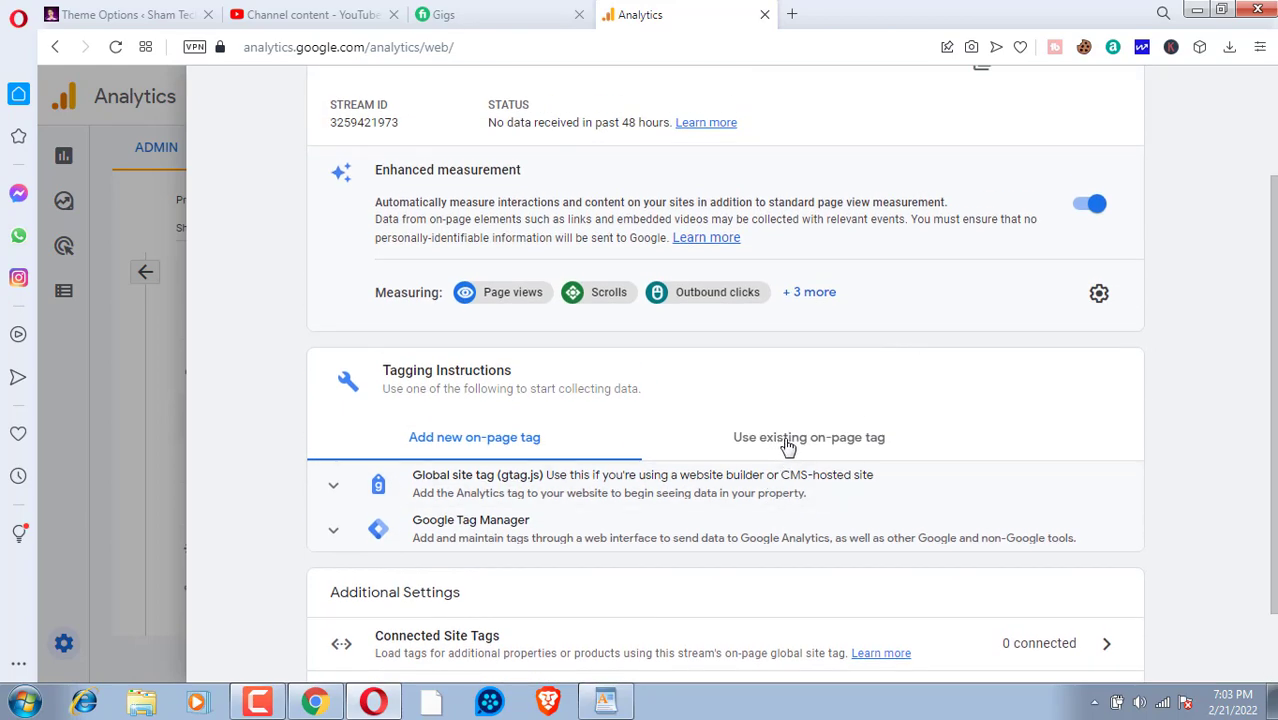
scroll(786, 445, "down", 1)
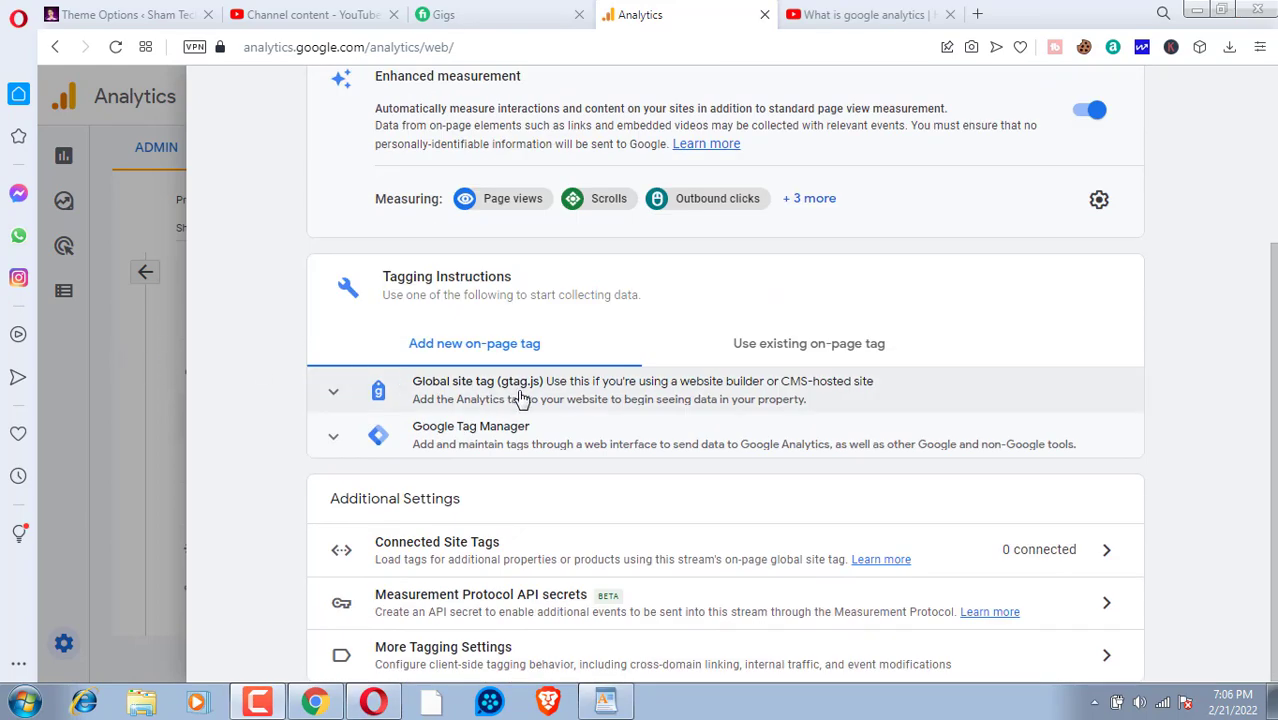
left_click(340, 399)
scroll(729, 540, "down", 3)
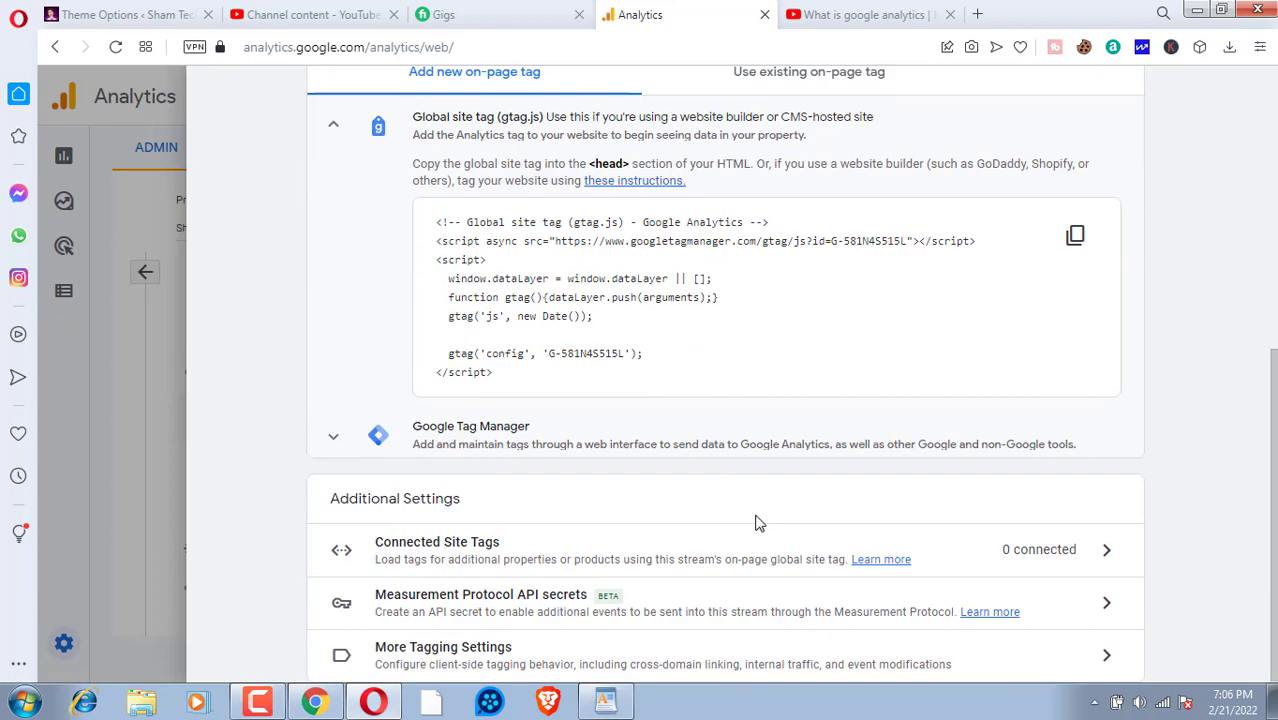
scroll(761, 518, "up", 1)
scroll(771, 357, "up", 1)
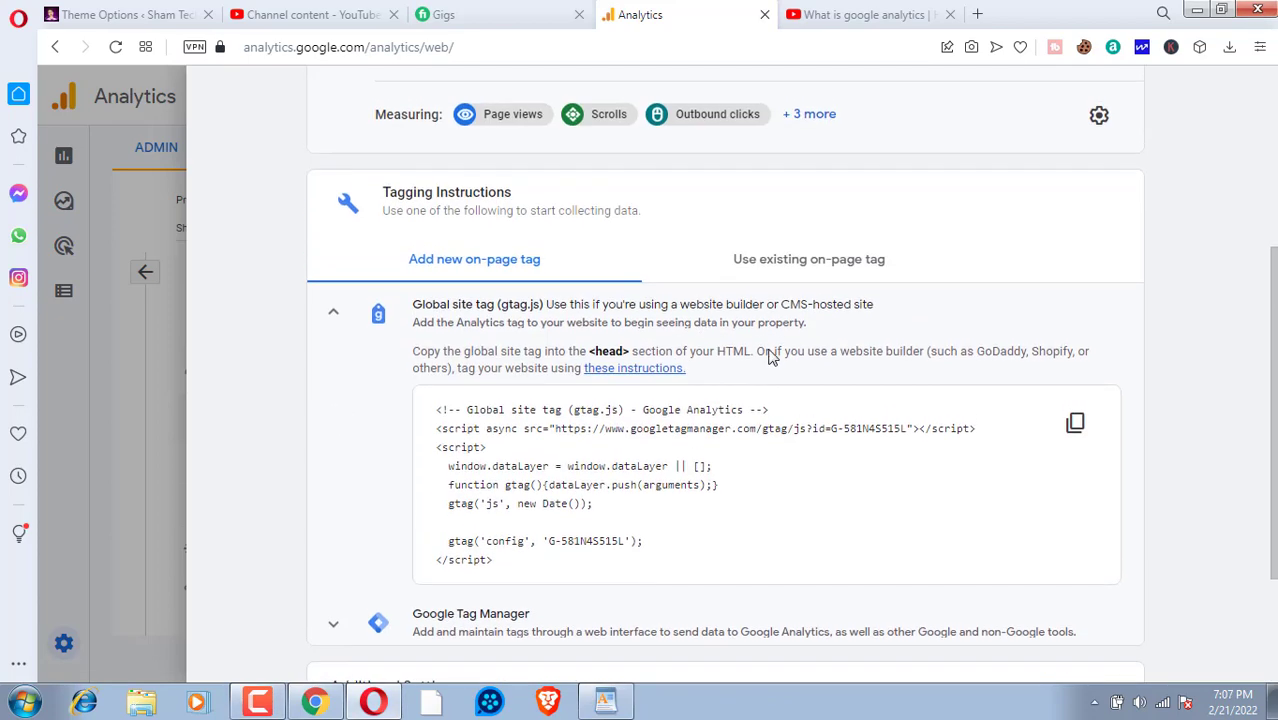
left_click(1074, 423)
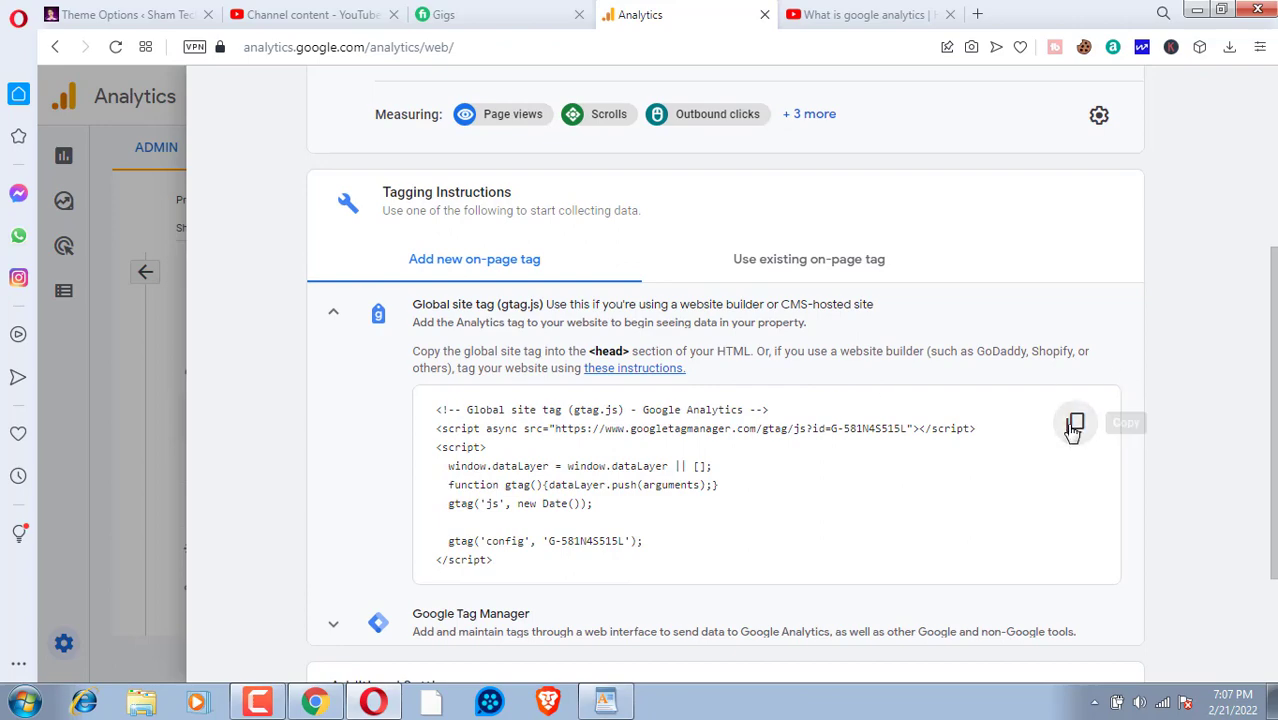
scroll(722, 388, "down", 2)
scroll(907, 298, "up", 2)
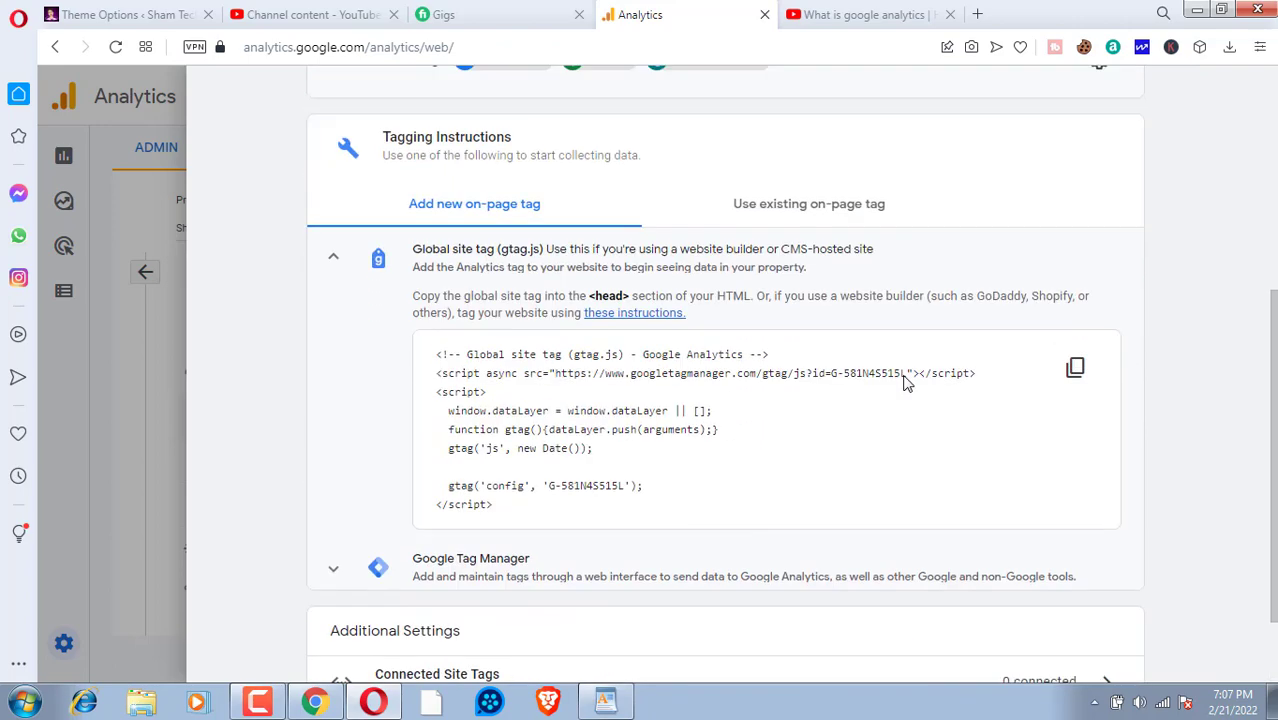
Switch to the Sham Tech WordPress admin and open the Theme File Editor
left_click(186, 12)
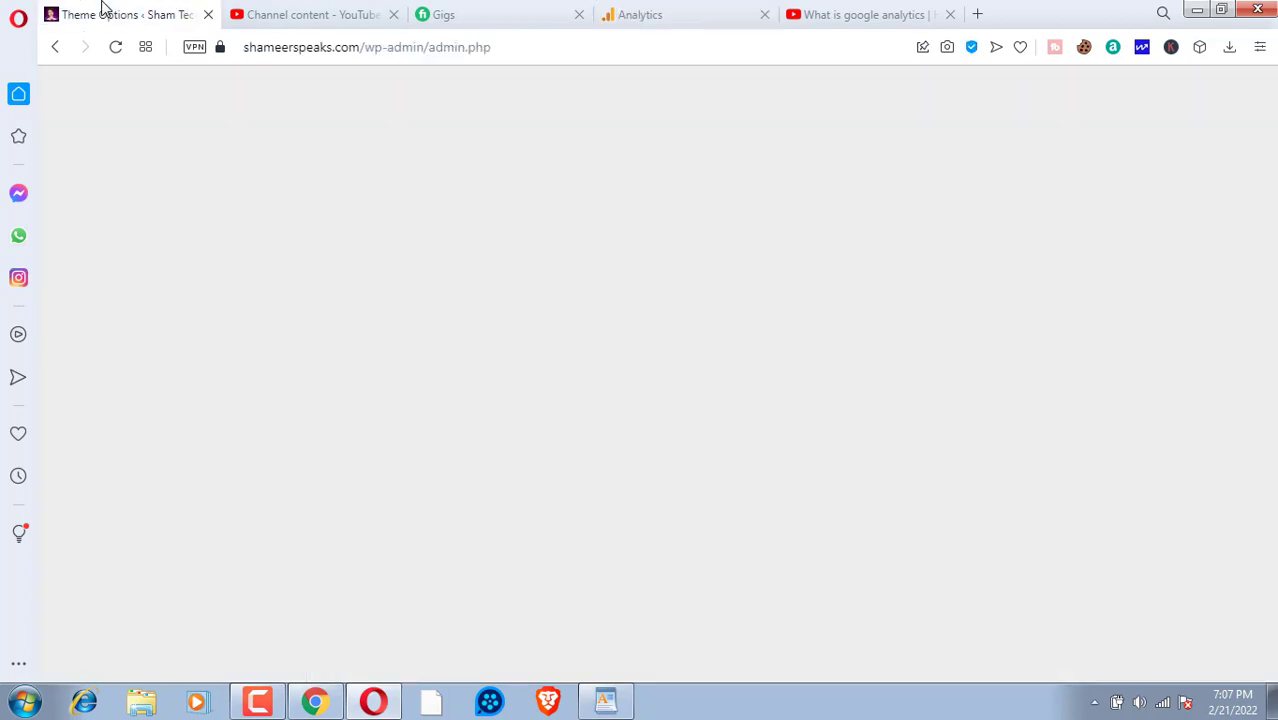
mouse_move(170, 128)
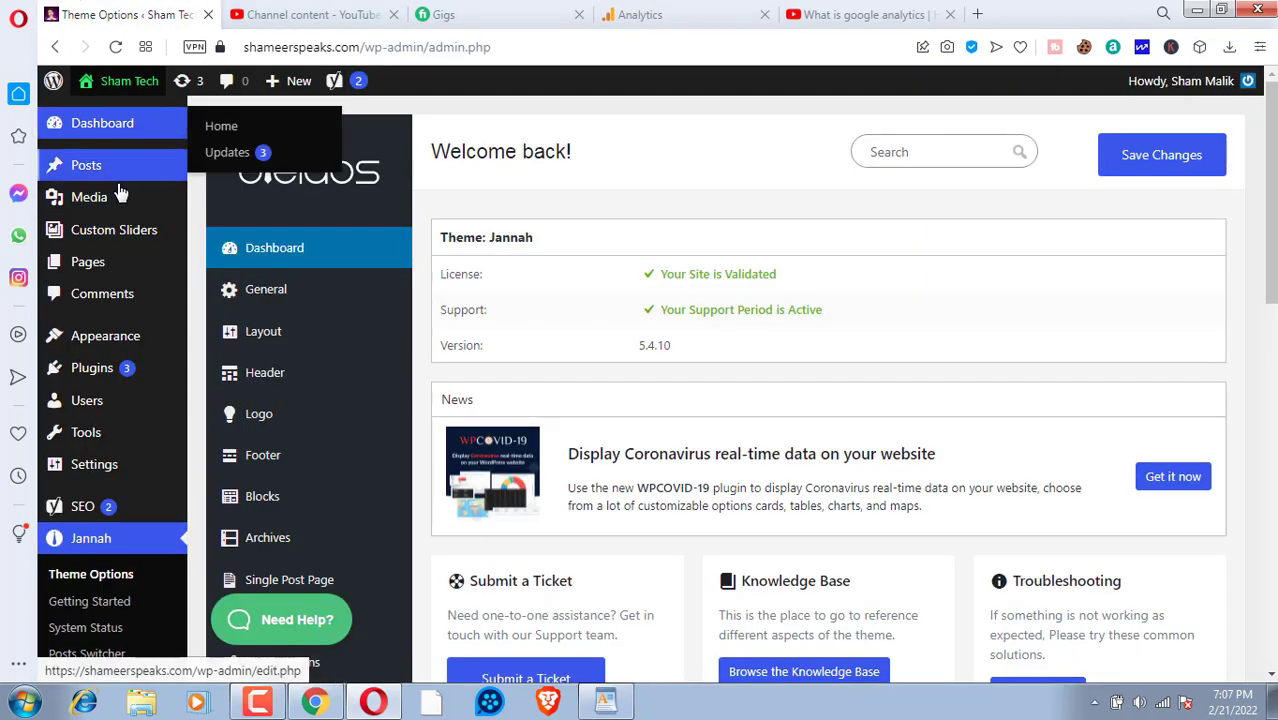
scroll(100, 460, "down", 1)
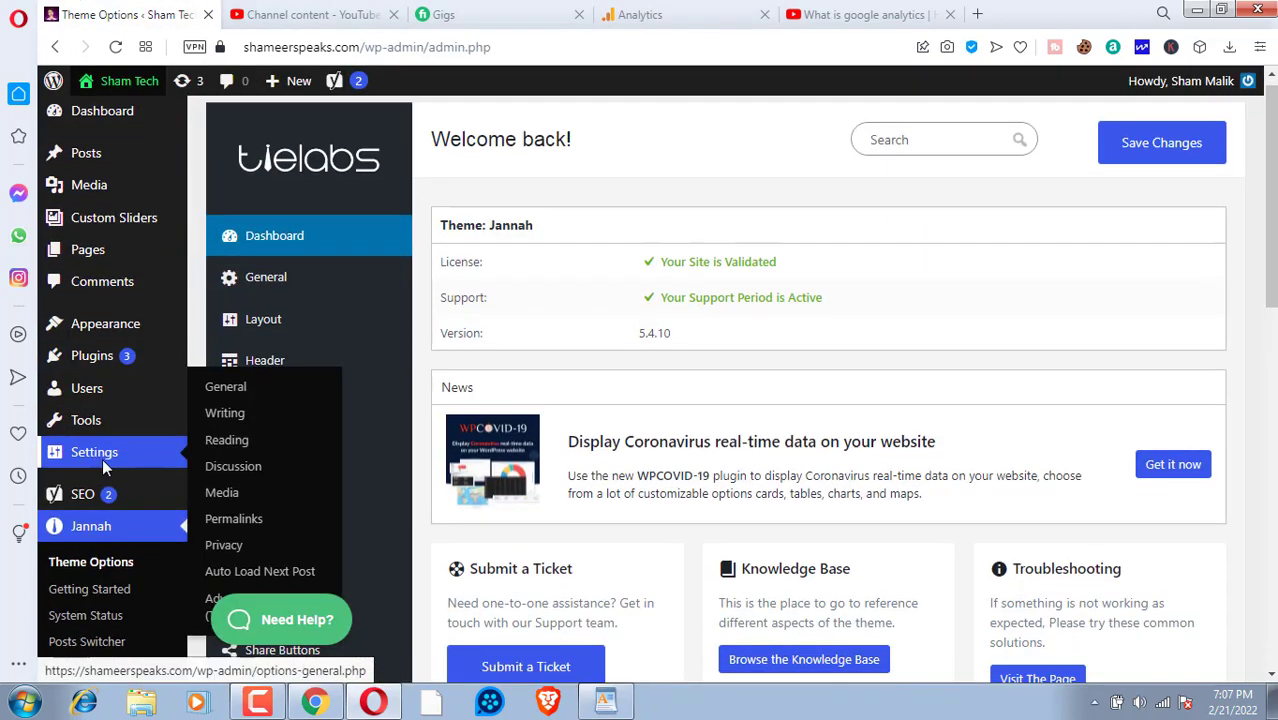
scroll(118, 456, "down", 1)
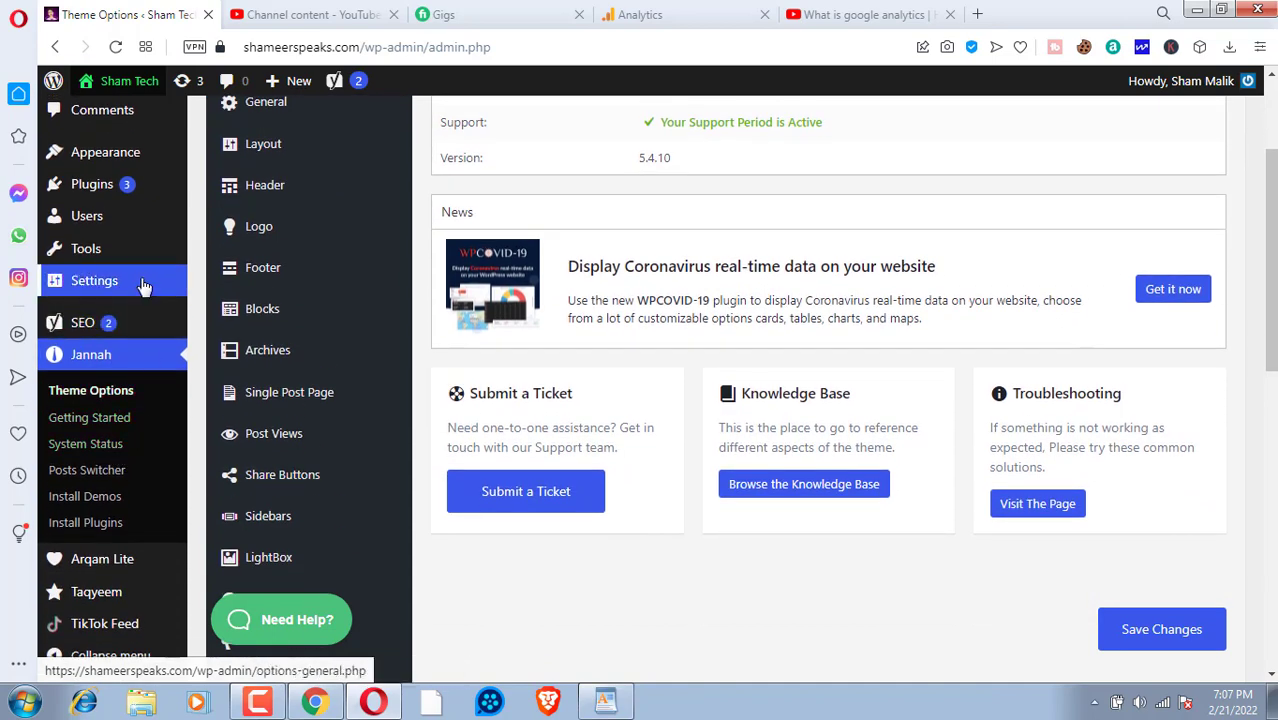
scroll(154, 514, "down", 1)
scroll(152, 463, "up", 1)
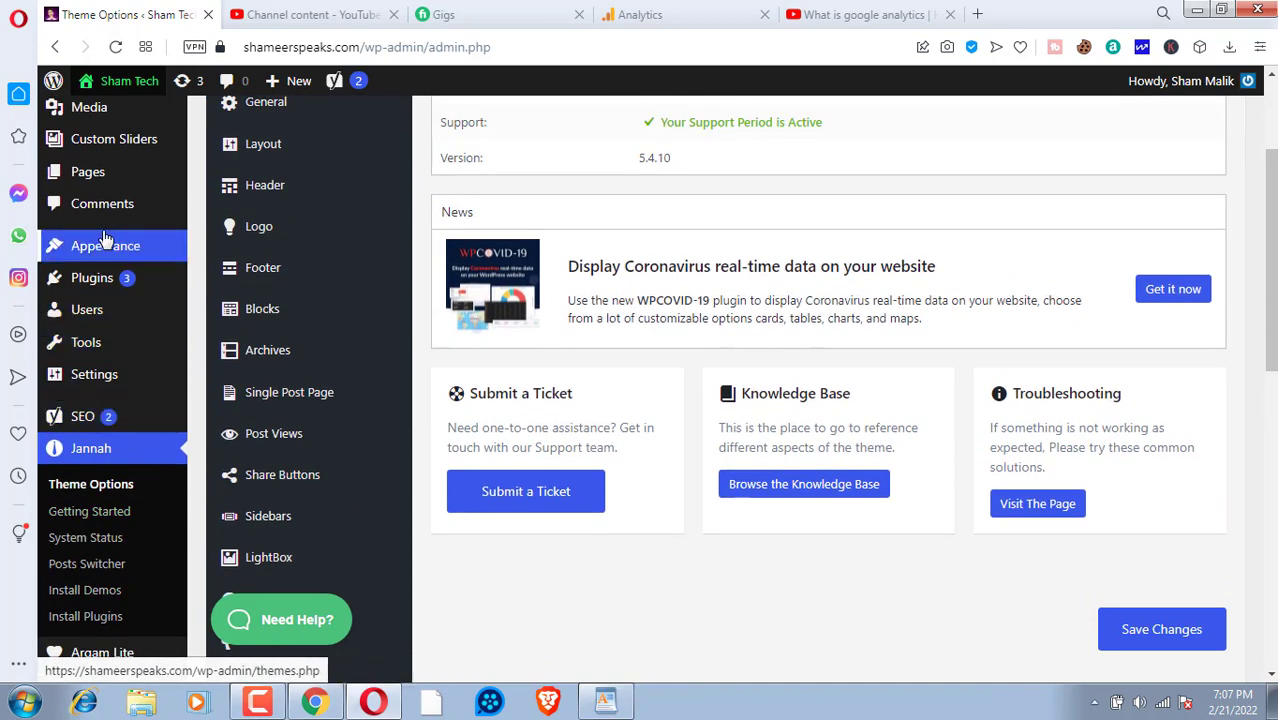
mouse_move(107, 245)
left_click(249, 358)
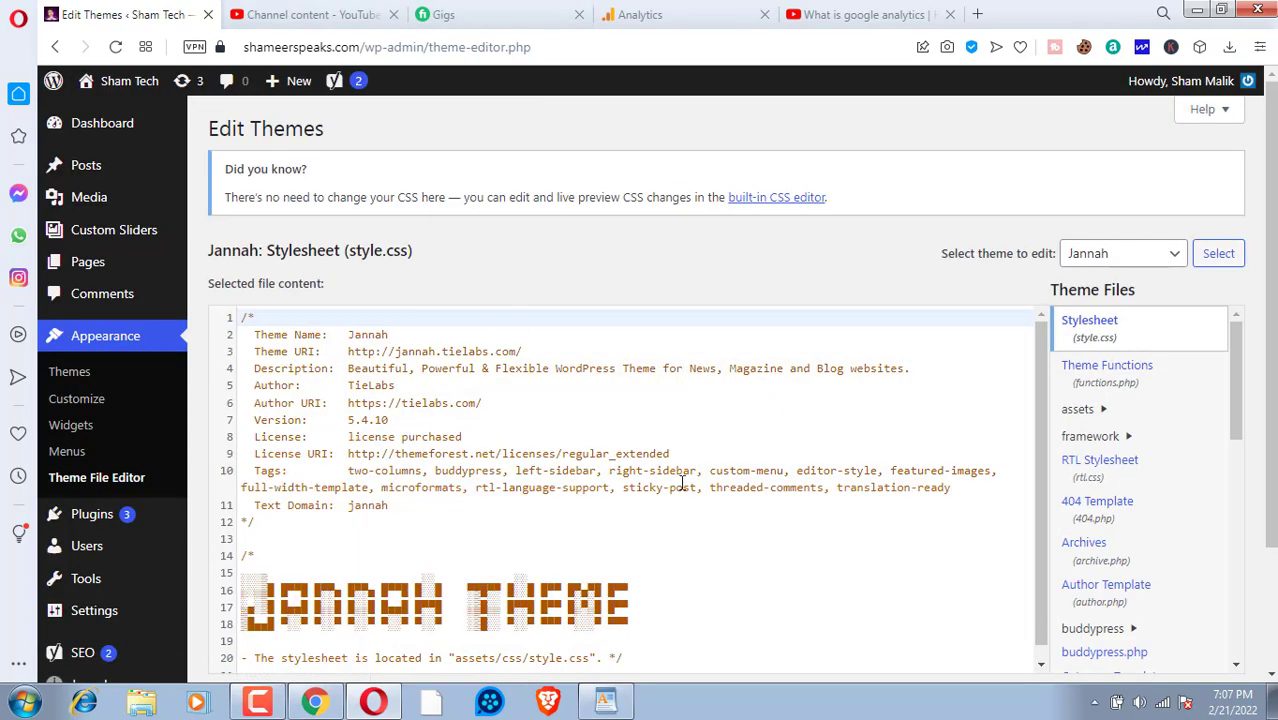
Open the Jannah theme's Theme Header file (header.php) for editing
scroll(625, 514, "down", 3)
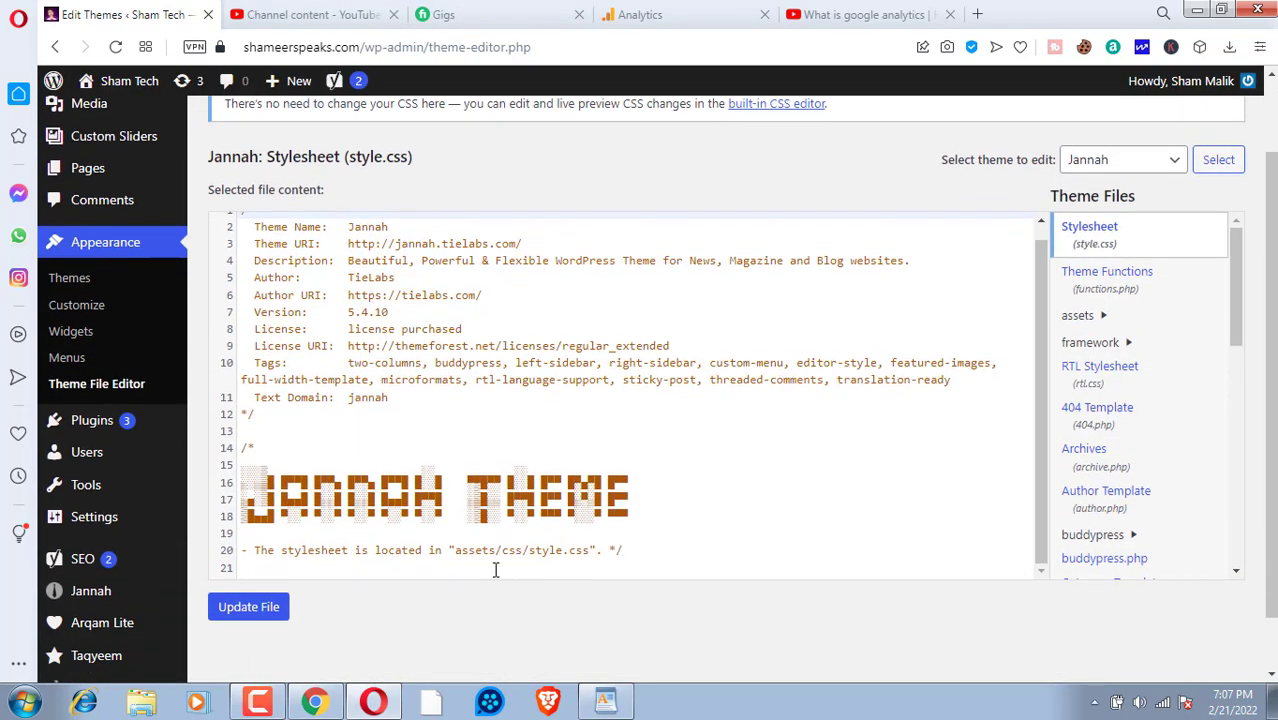
scroll(1150, 440, "up", 3)
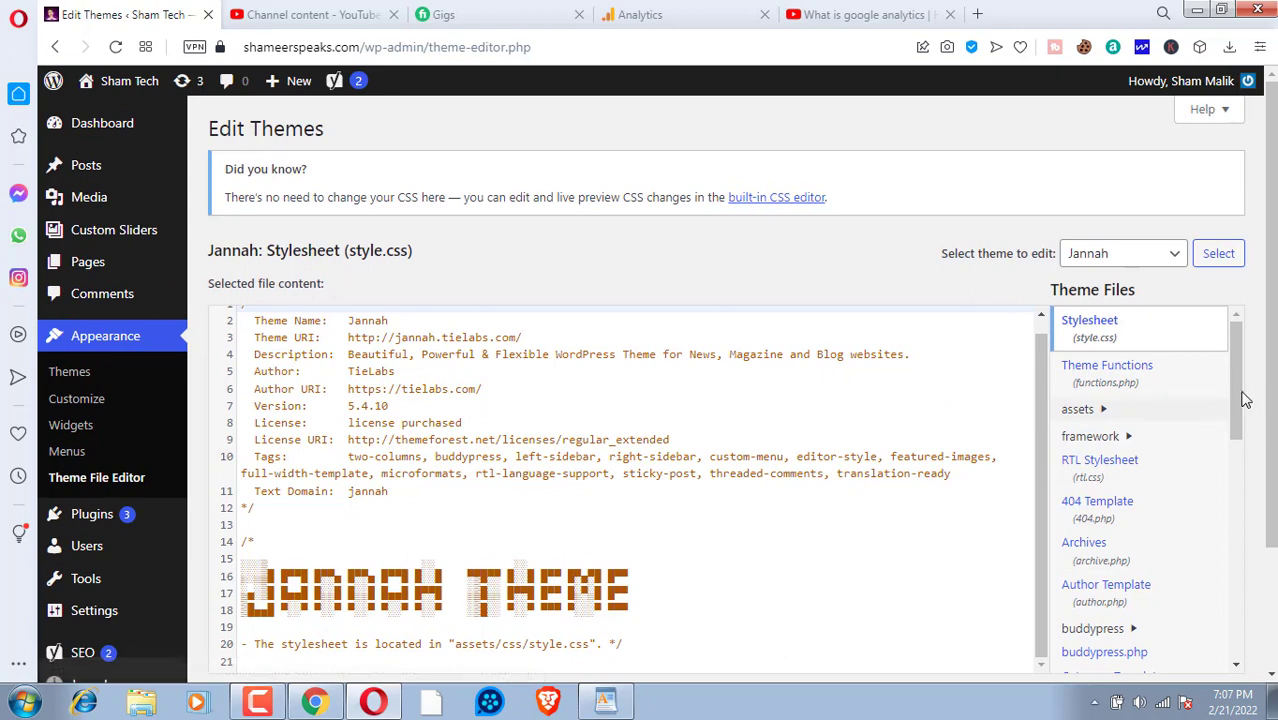
left_click_drag(1244, 393, 1266, 480)
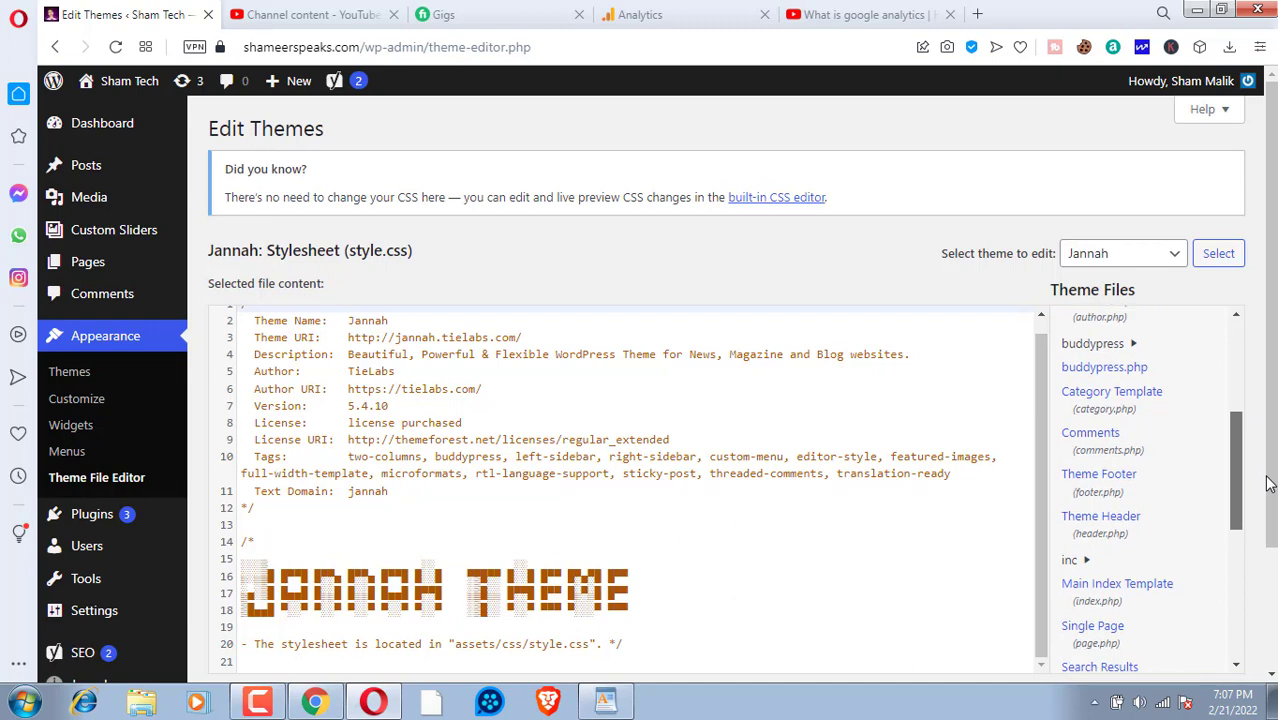
left_click(1120, 522)
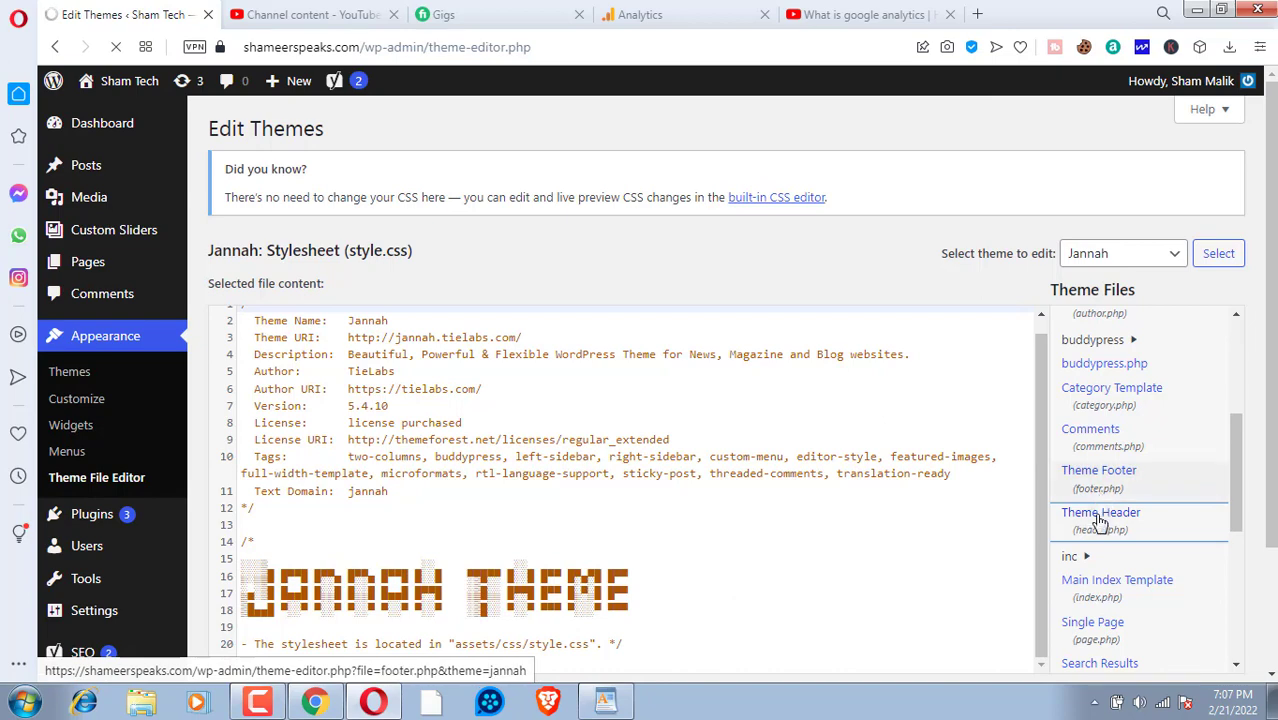
scroll(1100, 525, "down", 1)
scroll(827, 451, "down", 2)
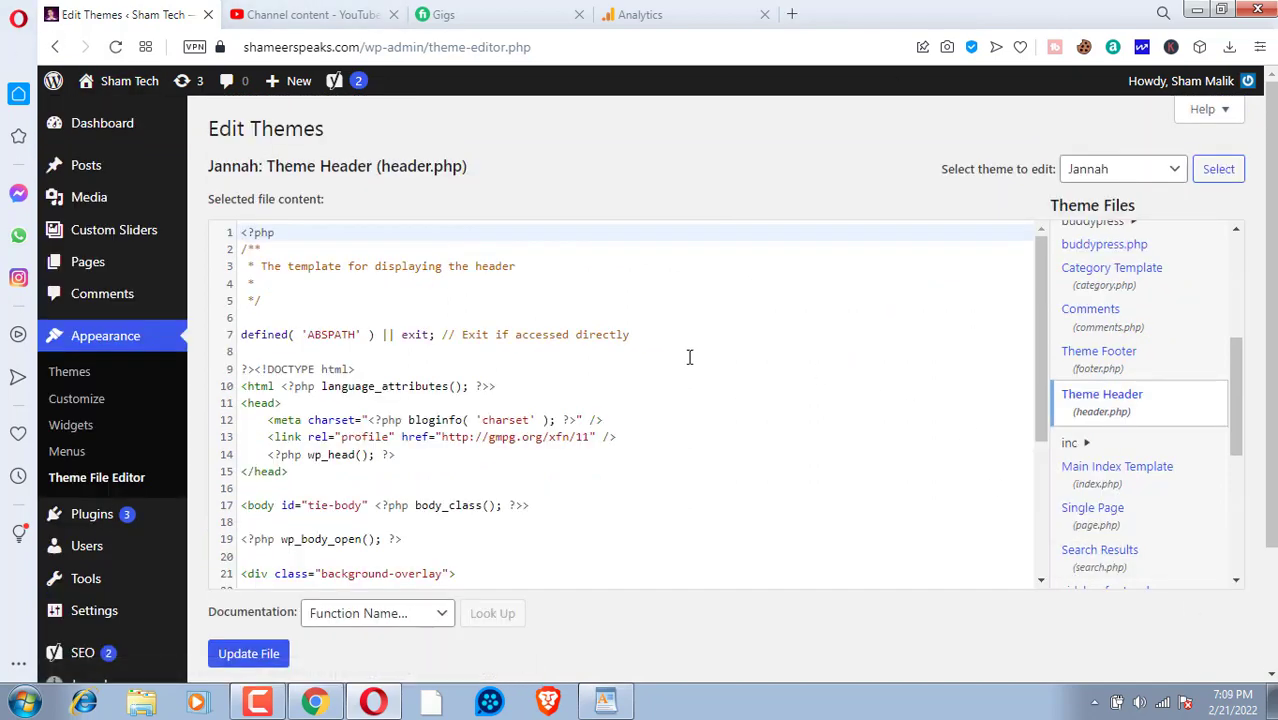
Paste the copied global site tag on a new line after the closing head tag in header.php and update the file
scroll(655, 415, "down", 4)
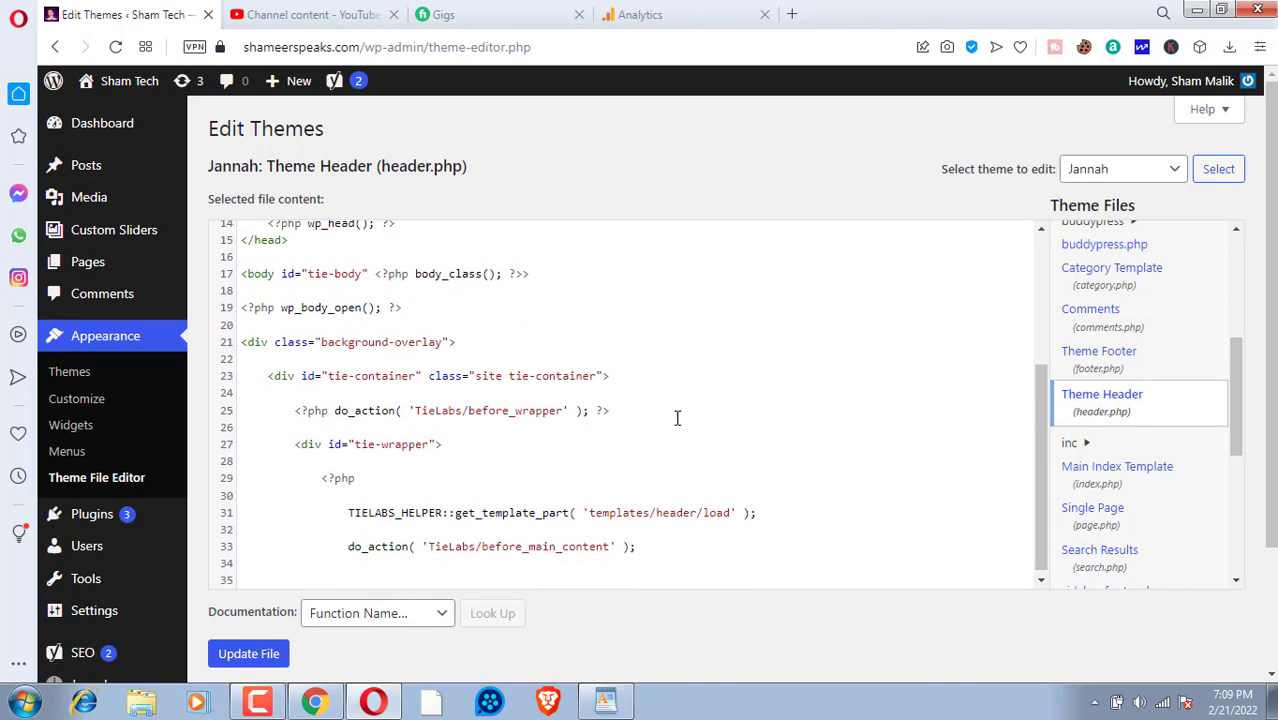
scroll(700, 408, "up", 3)
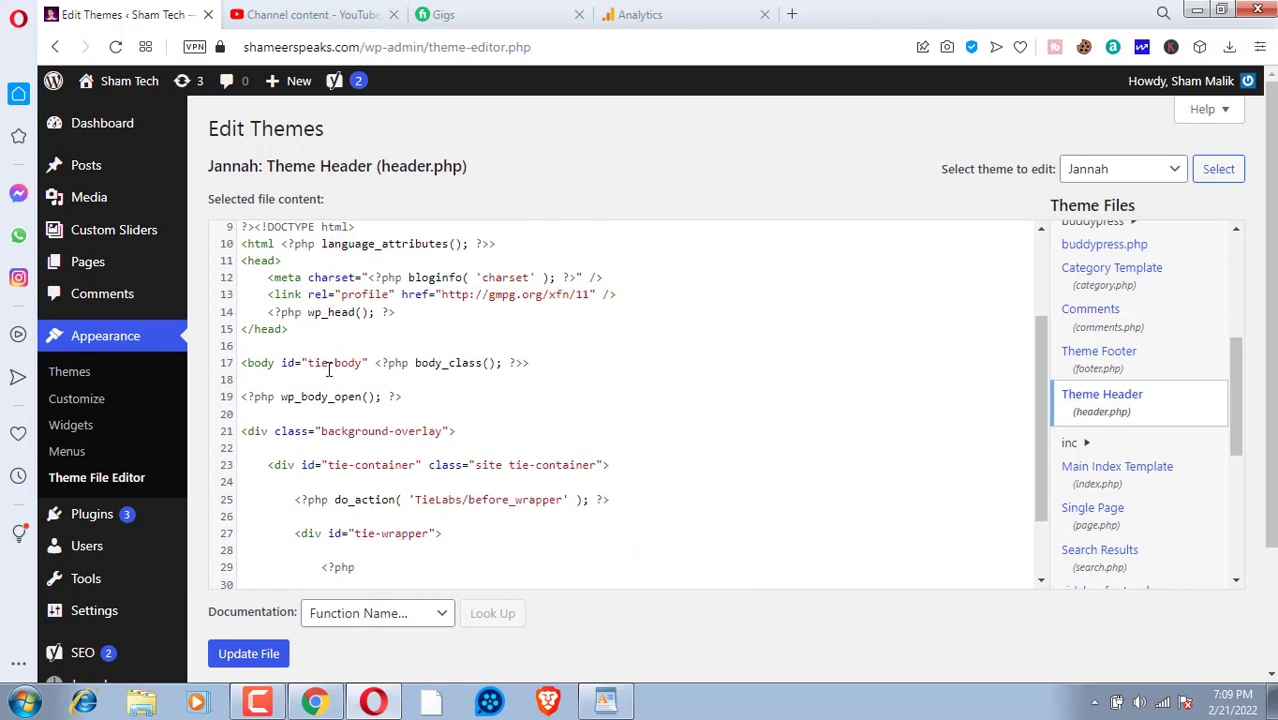
scroll(381, 391, "up", 1)
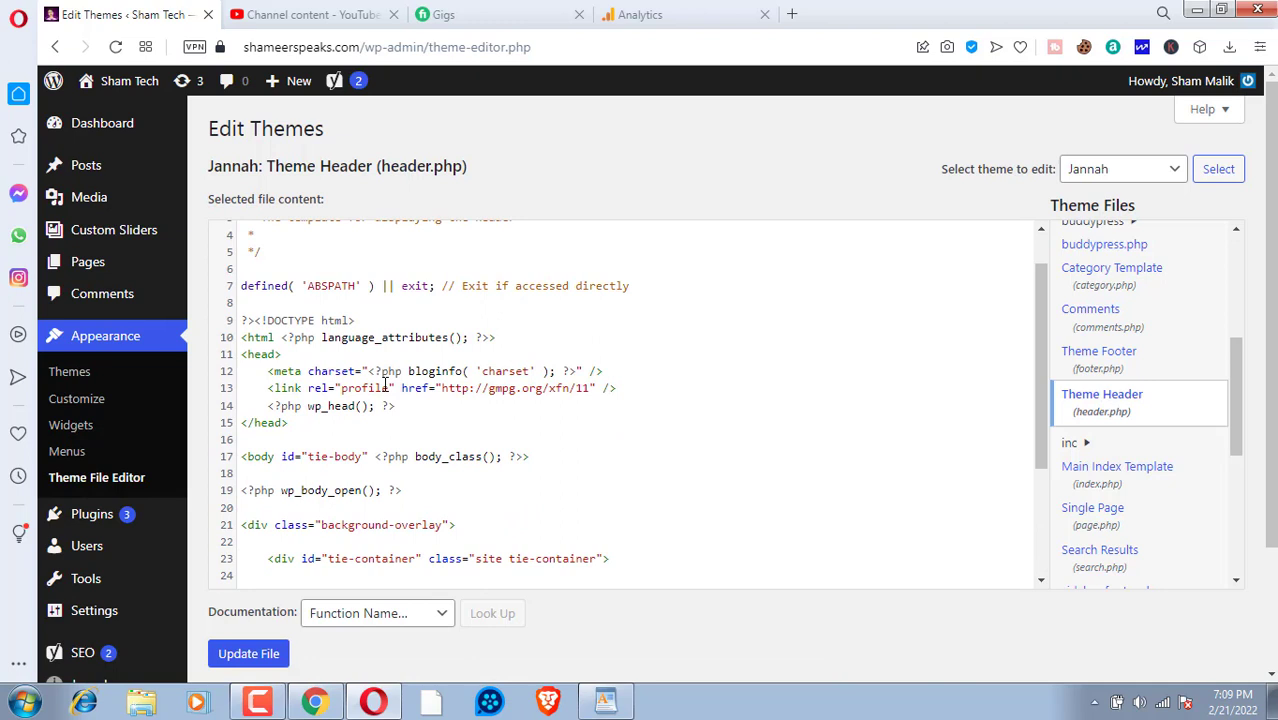
left_click(293, 423)
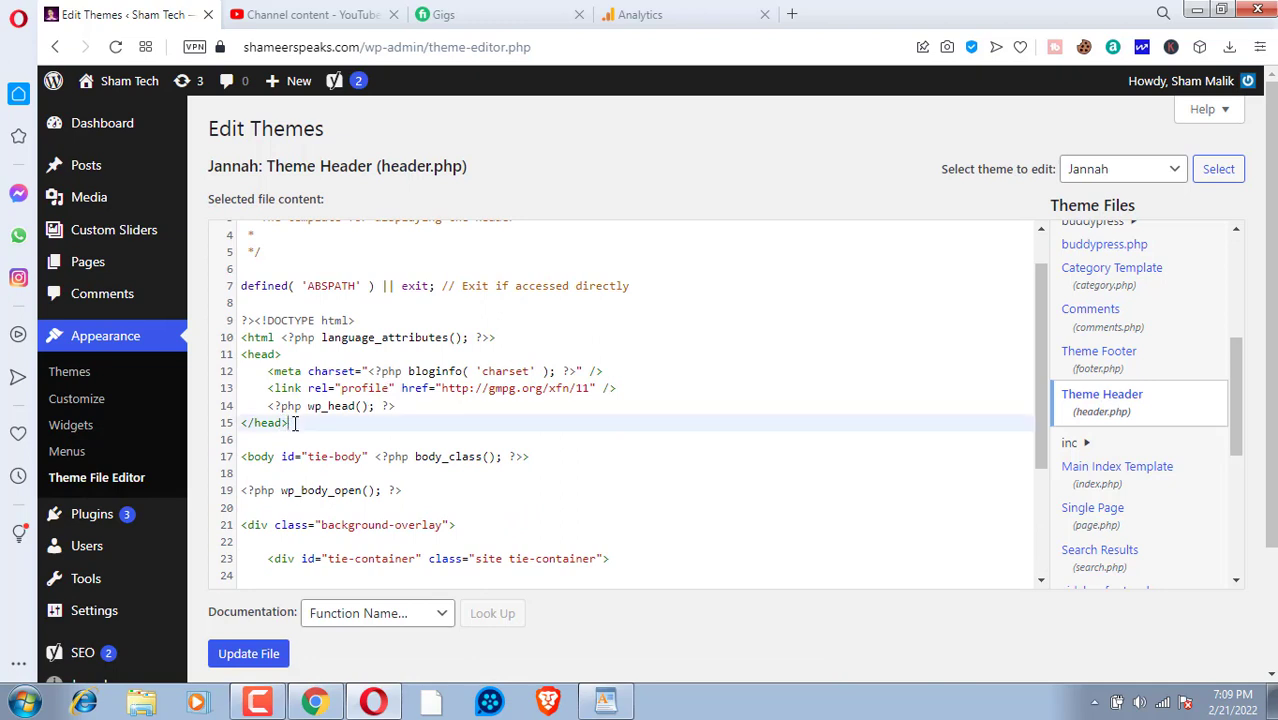
key("Return")
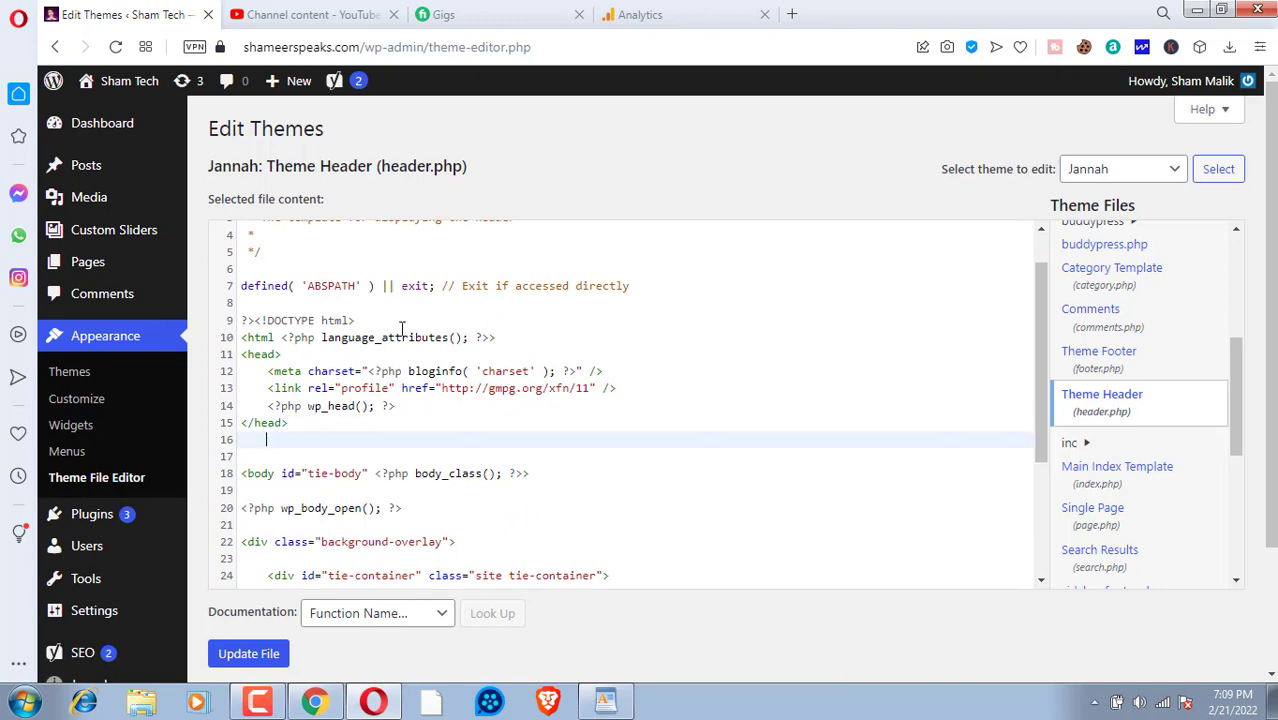
key("ctrl+v")
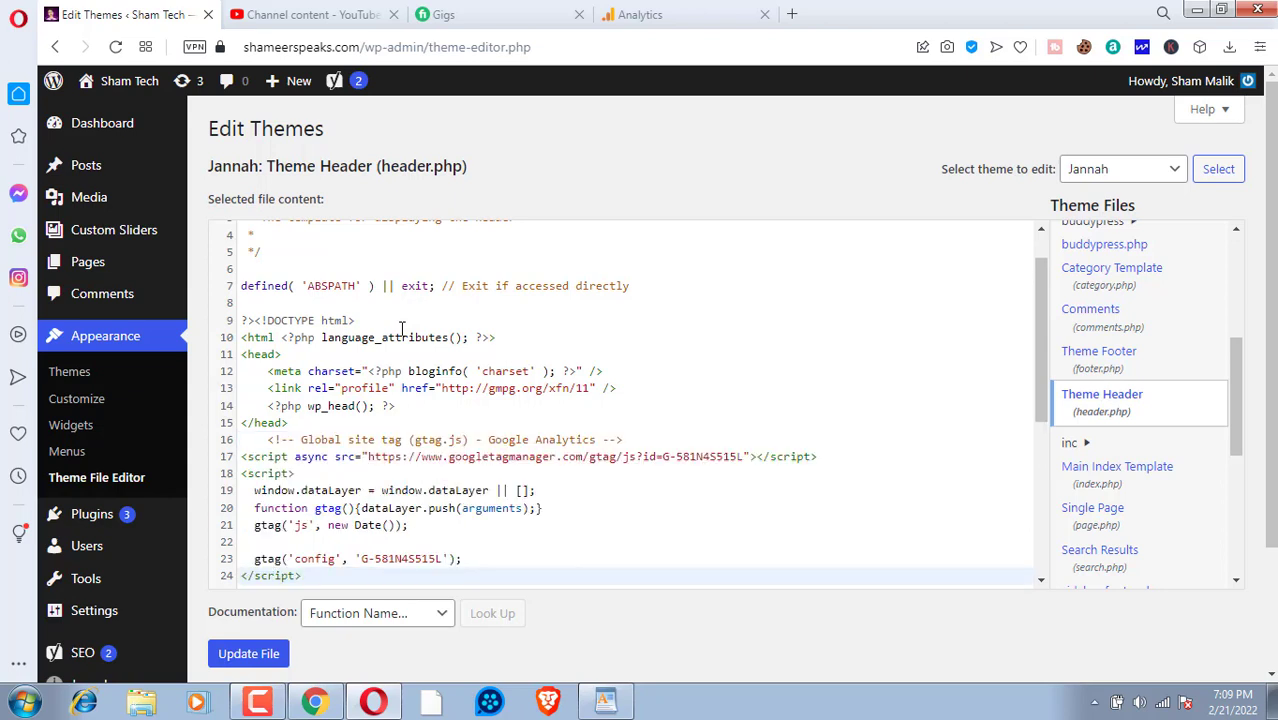
left_click(262, 653)
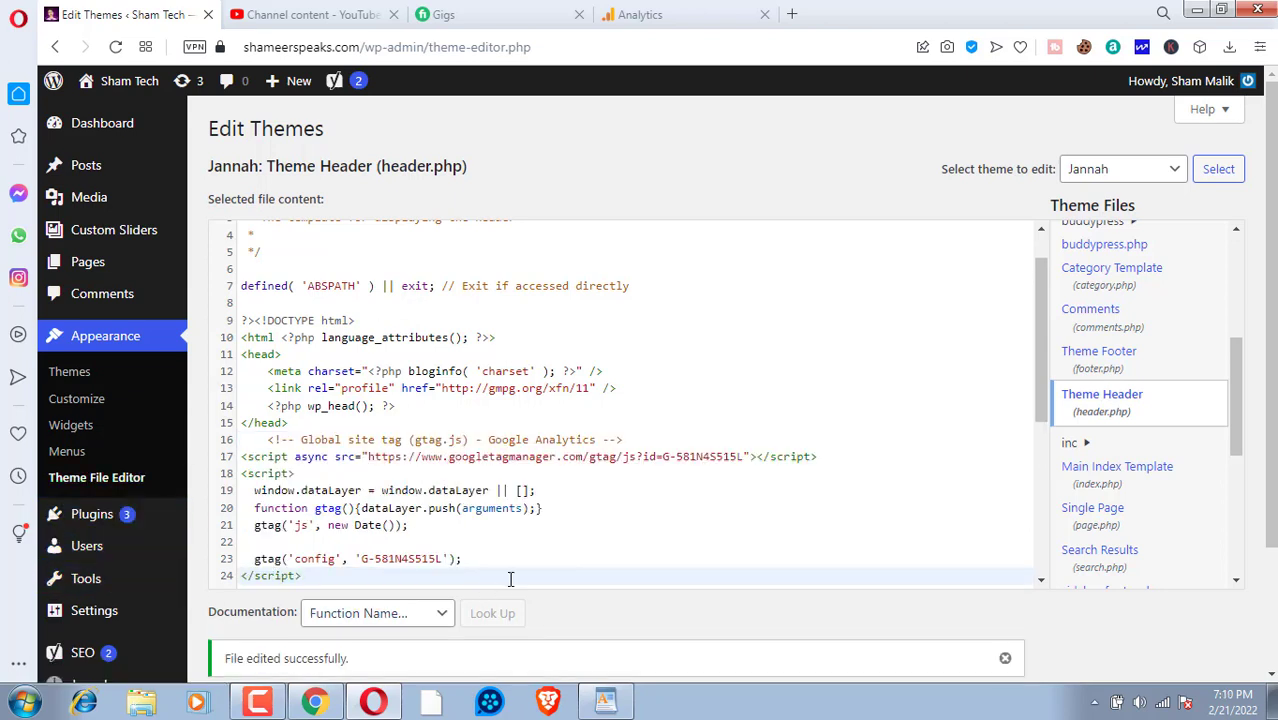
scroll(510, 579, "down", 1)
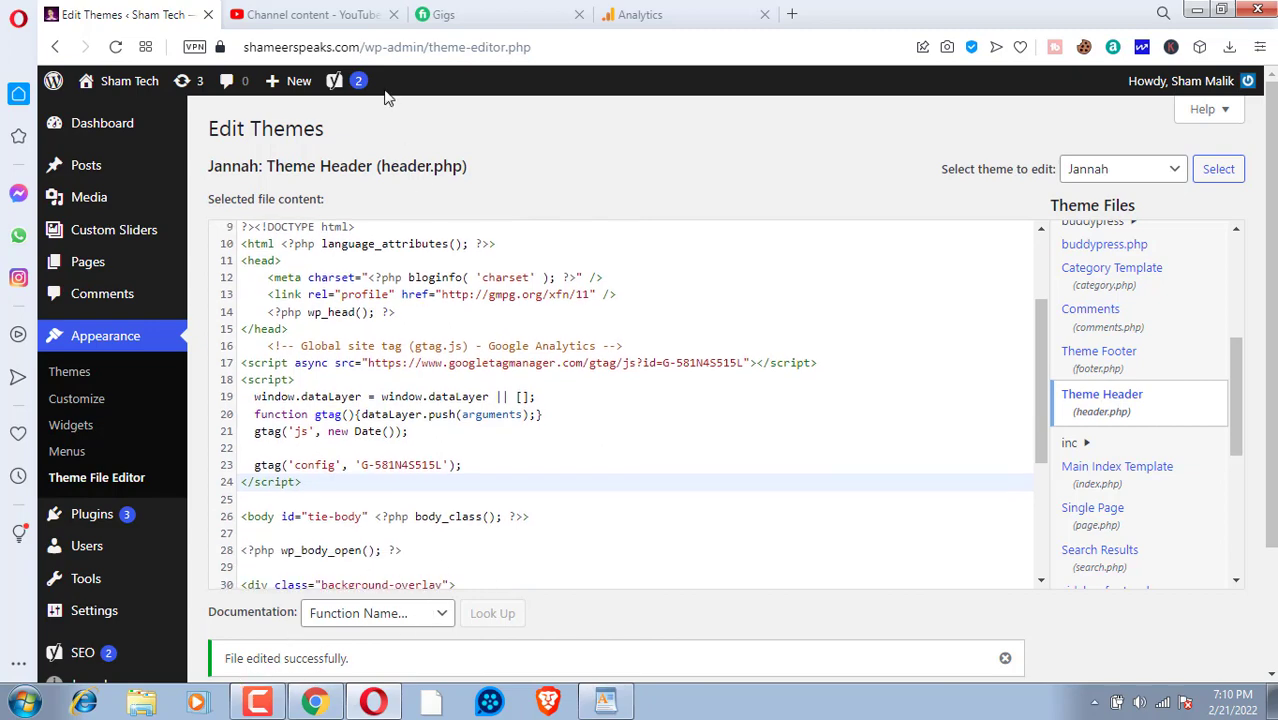
Switch back to Google Analytics, close the web stream details and start a new Funnel exploration
left_click(645, 14)
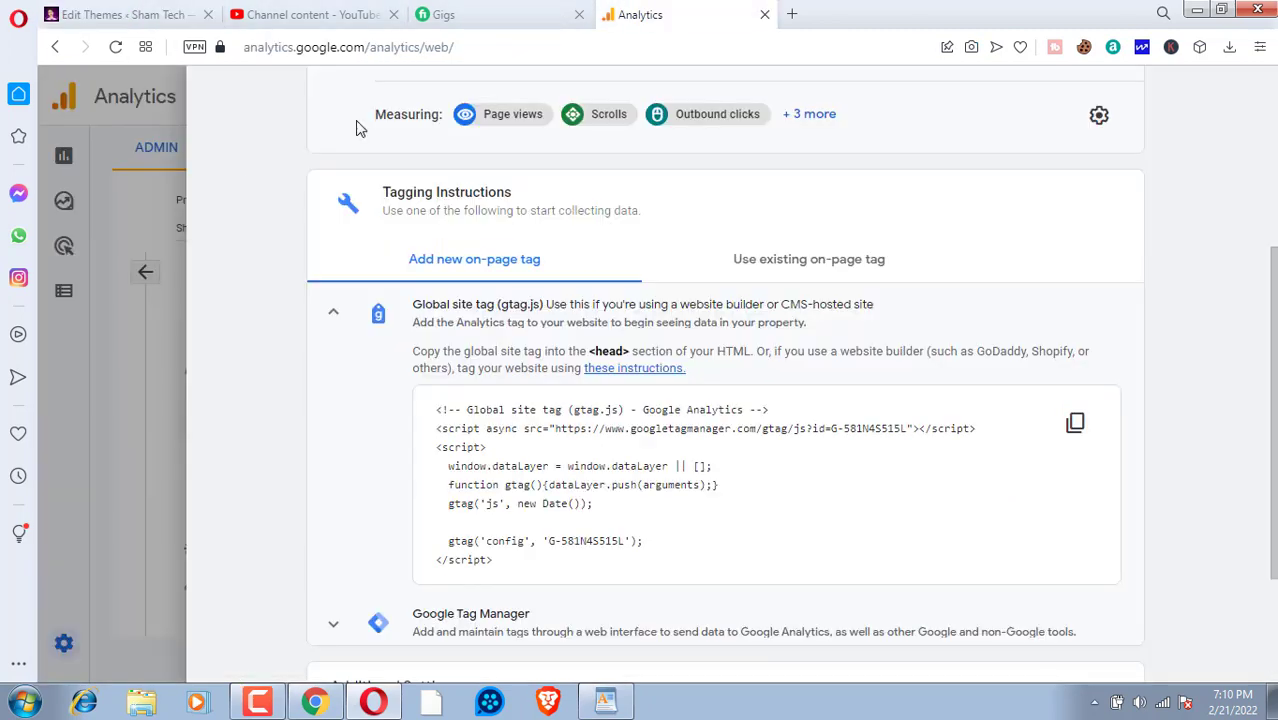
scroll(225, 90, "up", 5)
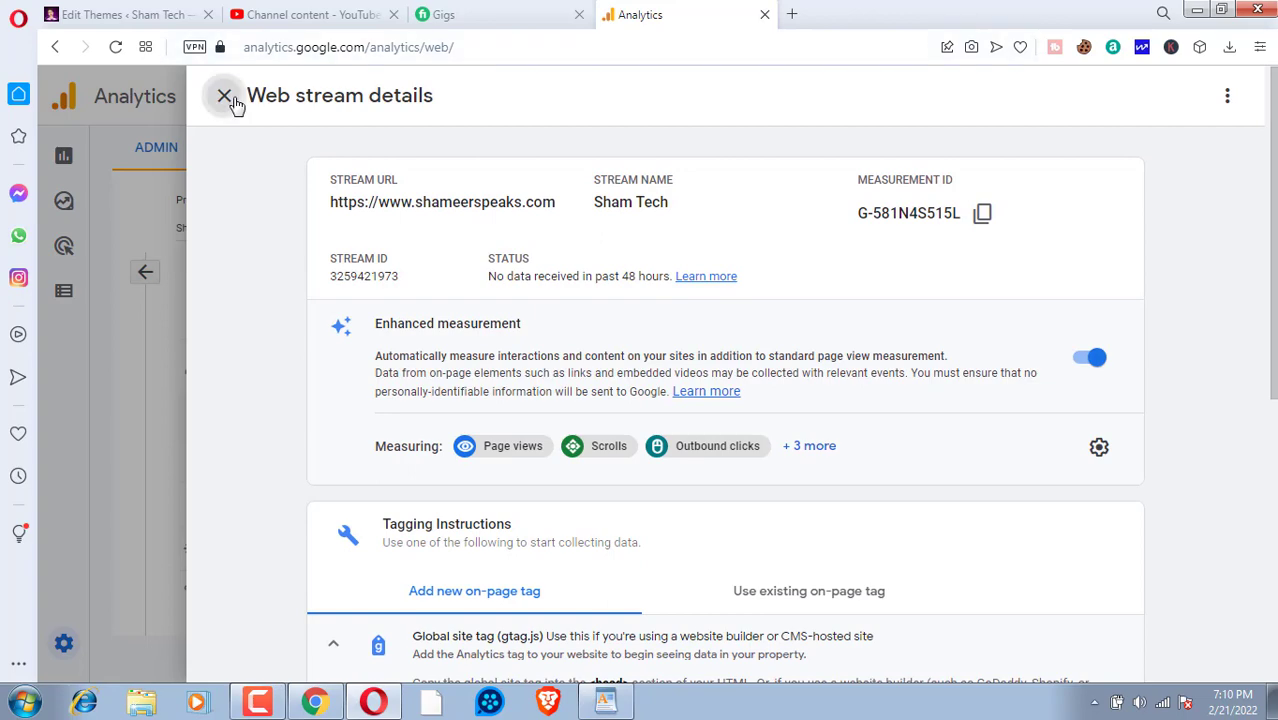
left_click(225, 94)
left_click(117, 46)
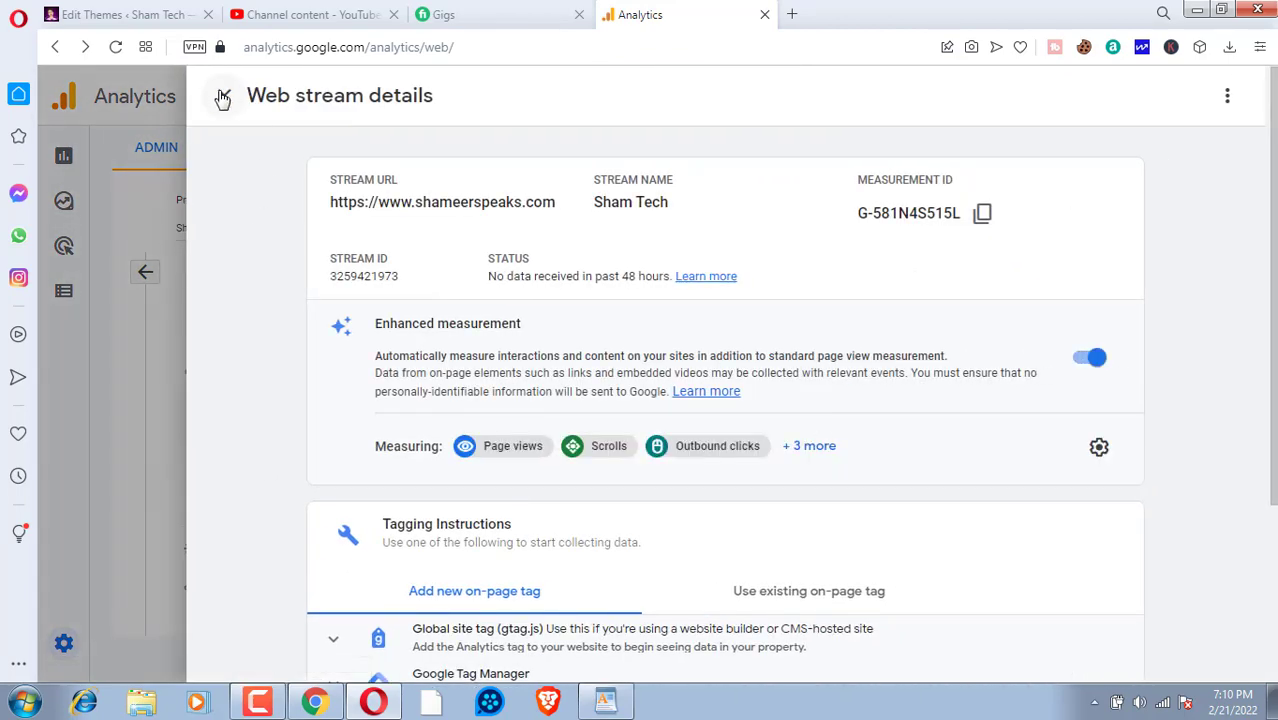
left_click(222, 98)
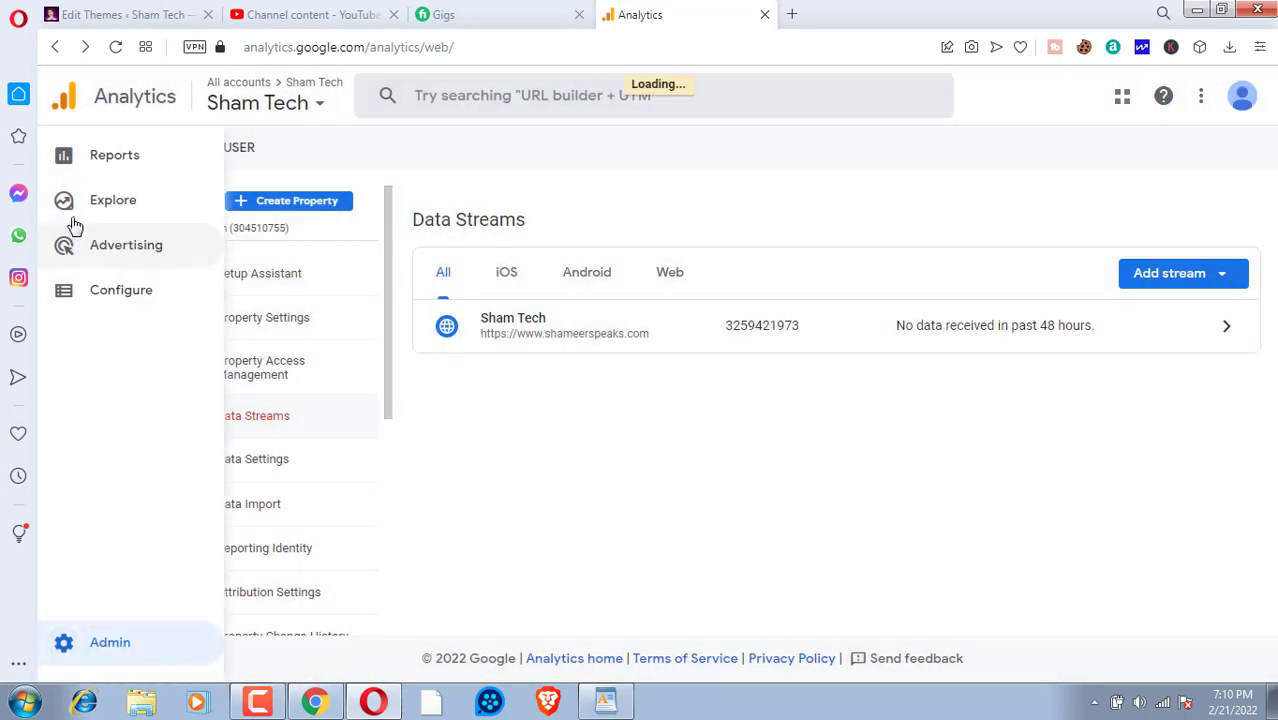
left_click(93, 205)
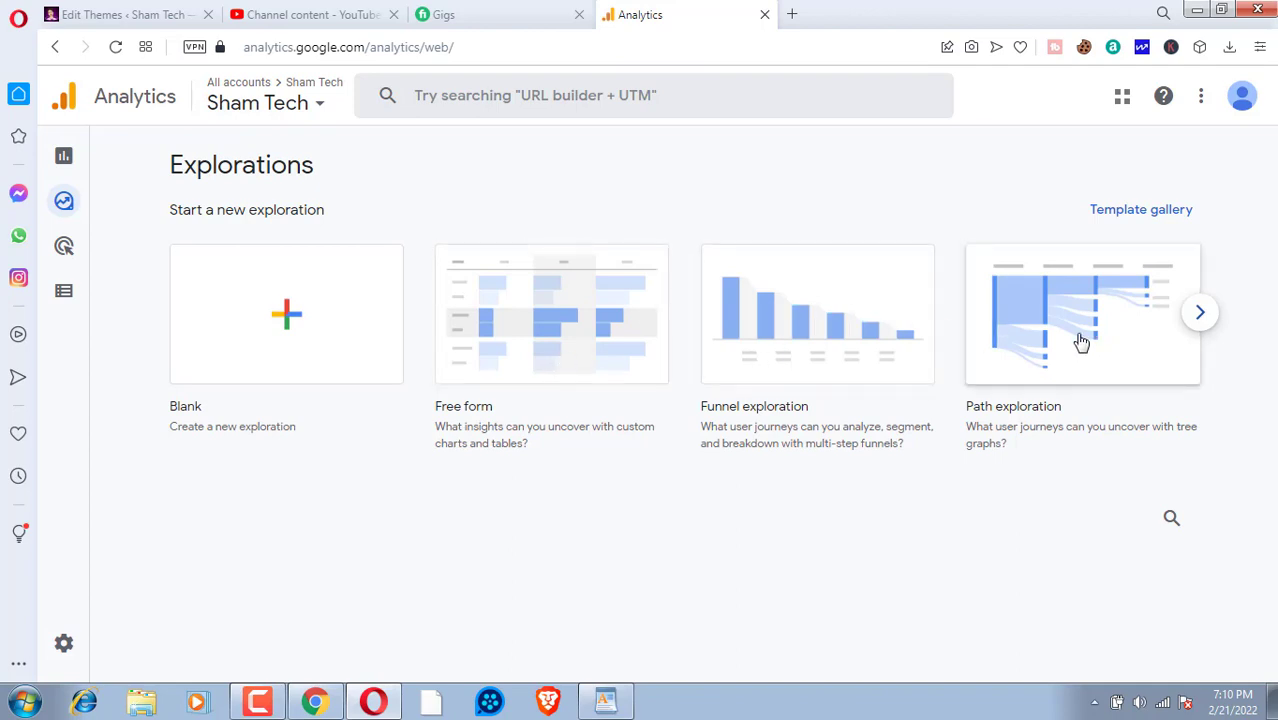
left_click(833, 347)
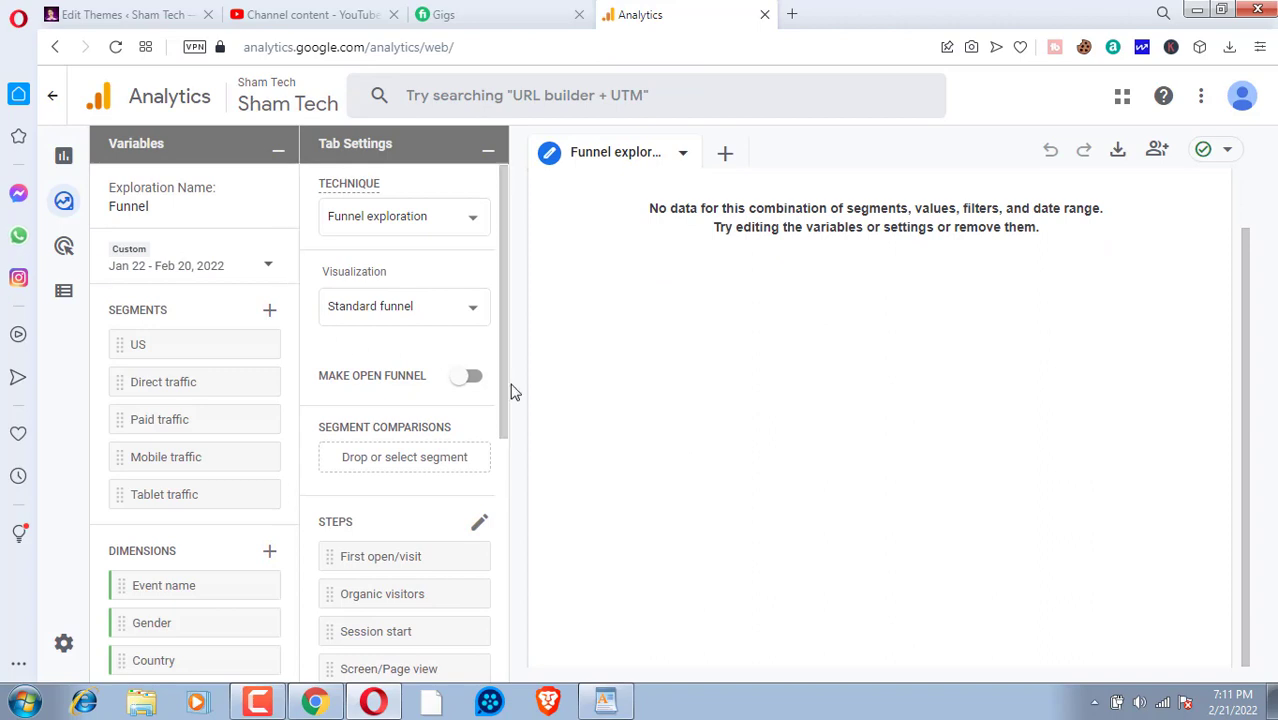
Review the Reports snapshot and the Realtime overview cards, and open the All Users comparison conditions
left_click(65, 158)
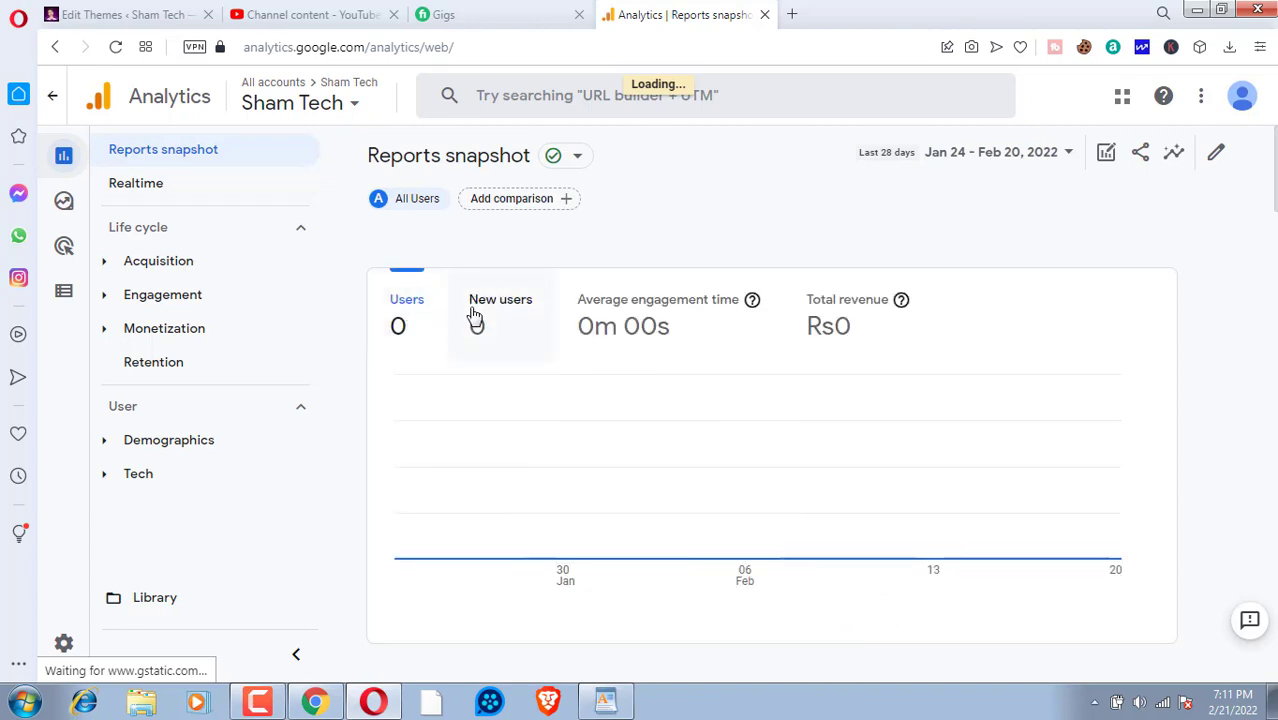
left_click(137, 188)
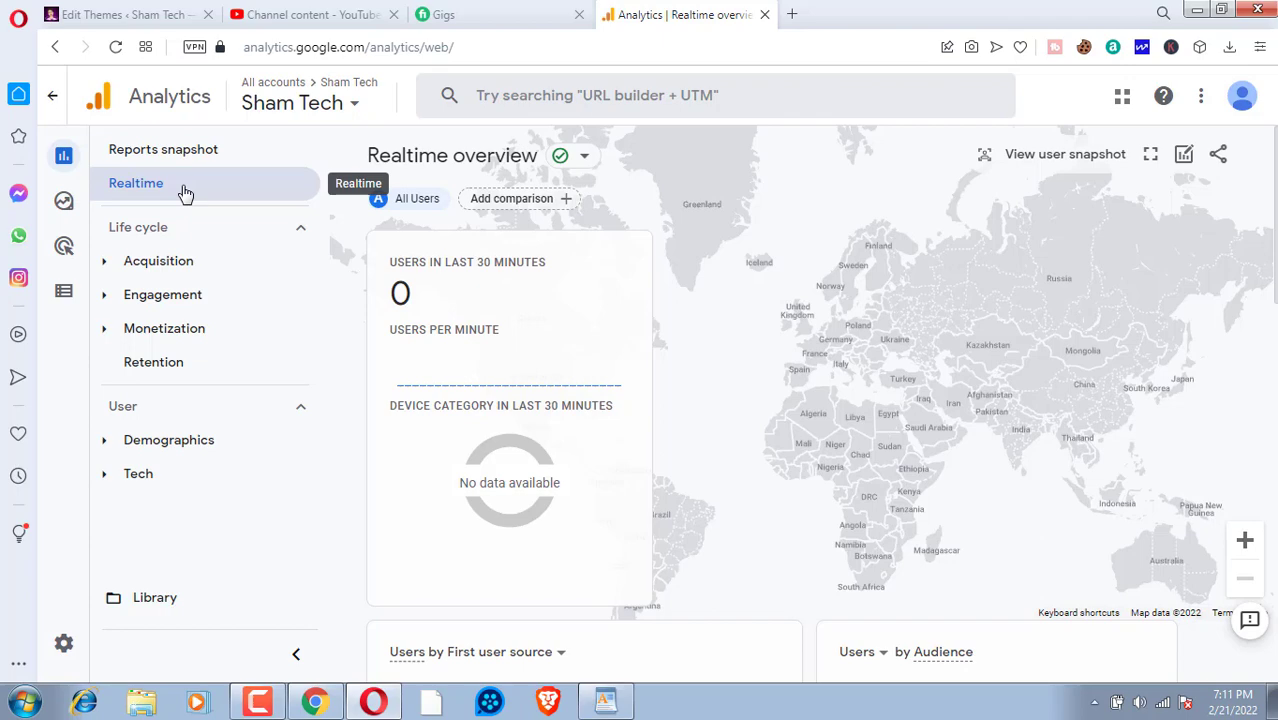
scroll(1015, 450, "down", 4)
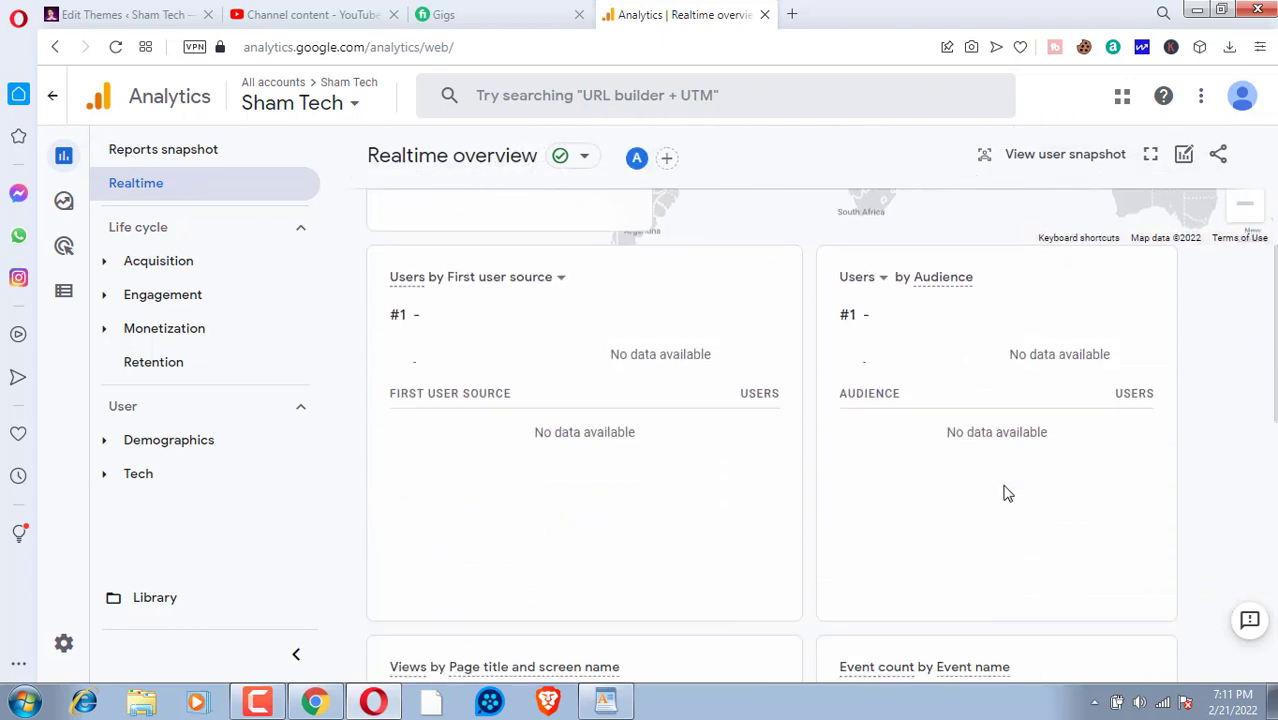
scroll(1003, 492, "down", 5)
scroll(1001, 493, "up", 2)
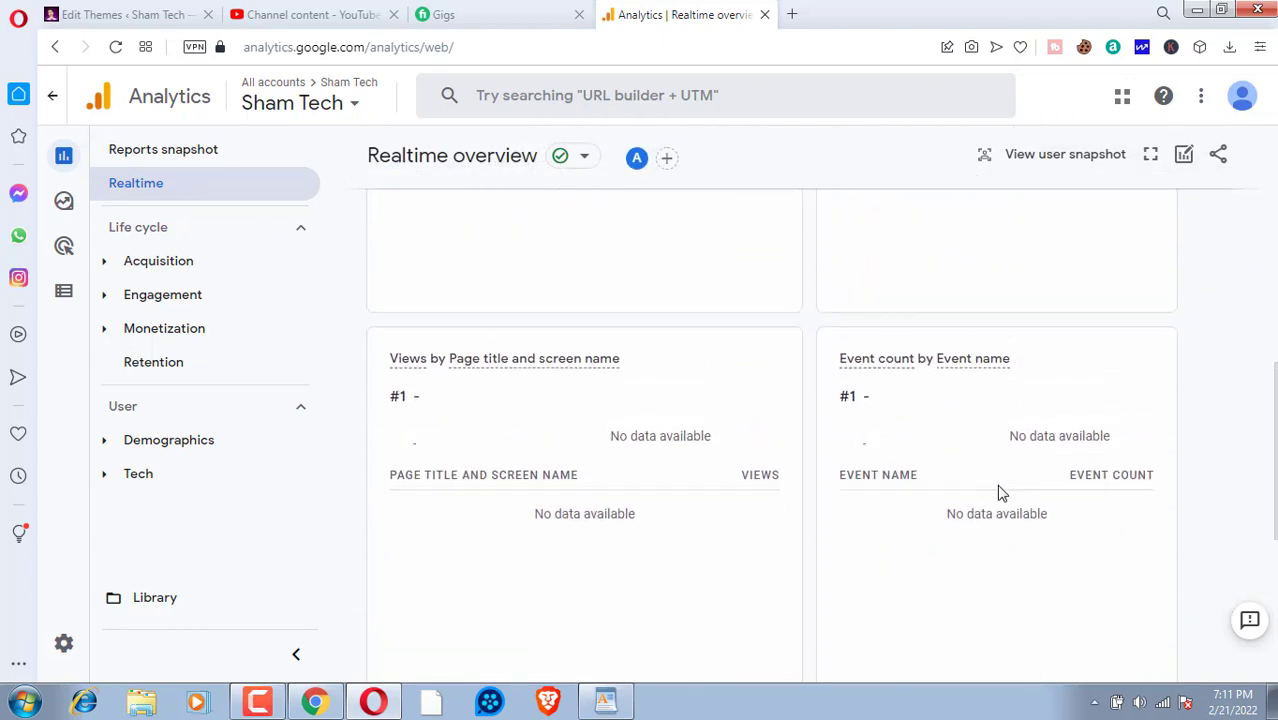
scroll(1000, 490, "up", 7)
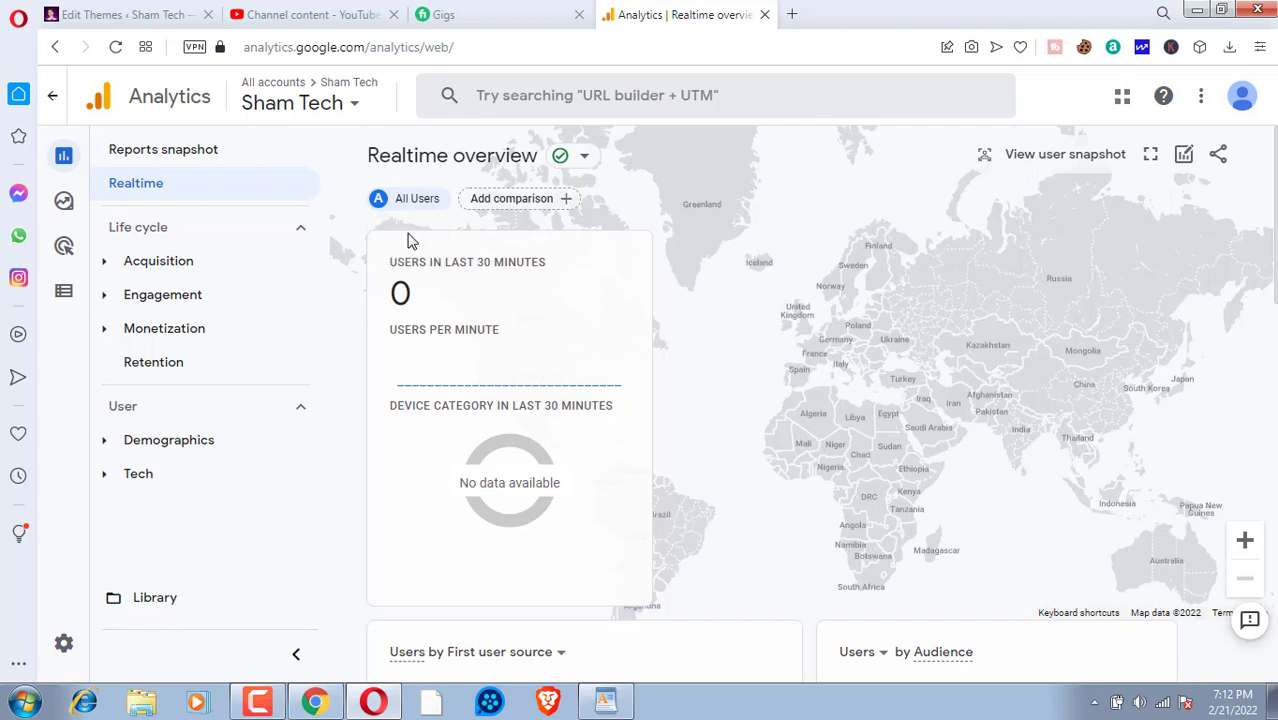
left_click(408, 202)
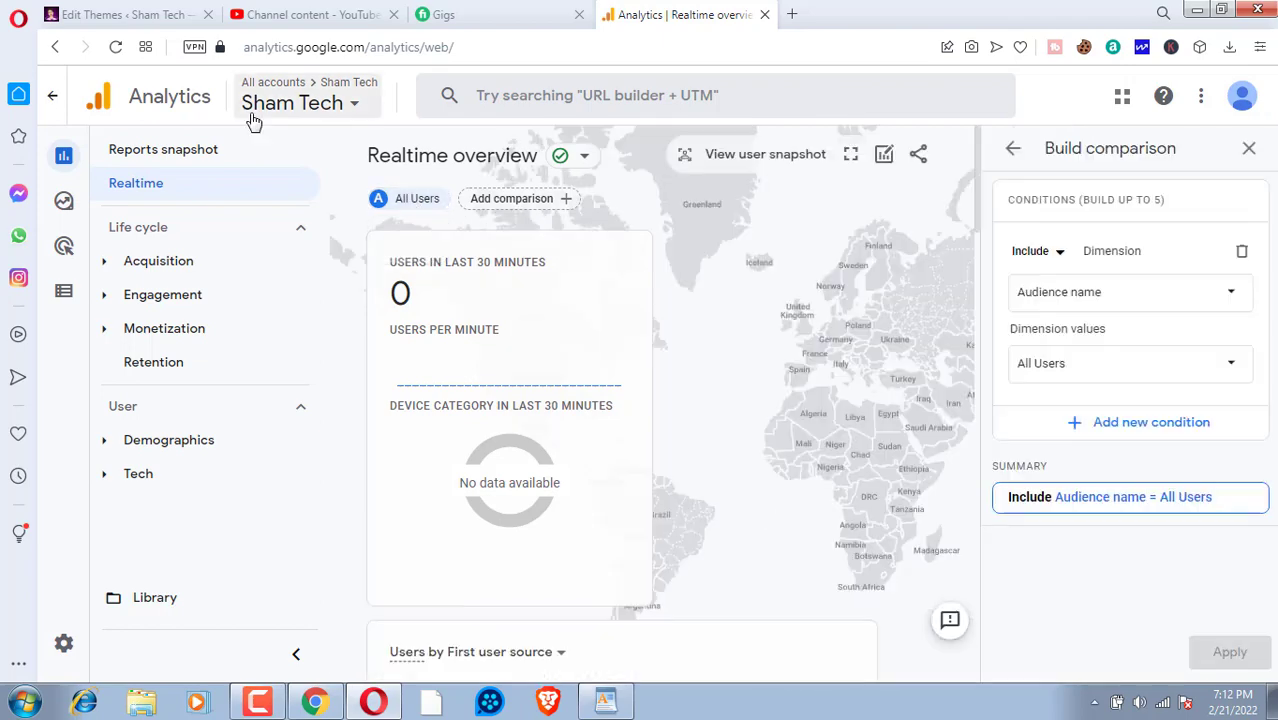
scroll(805, 310, "down", 5)
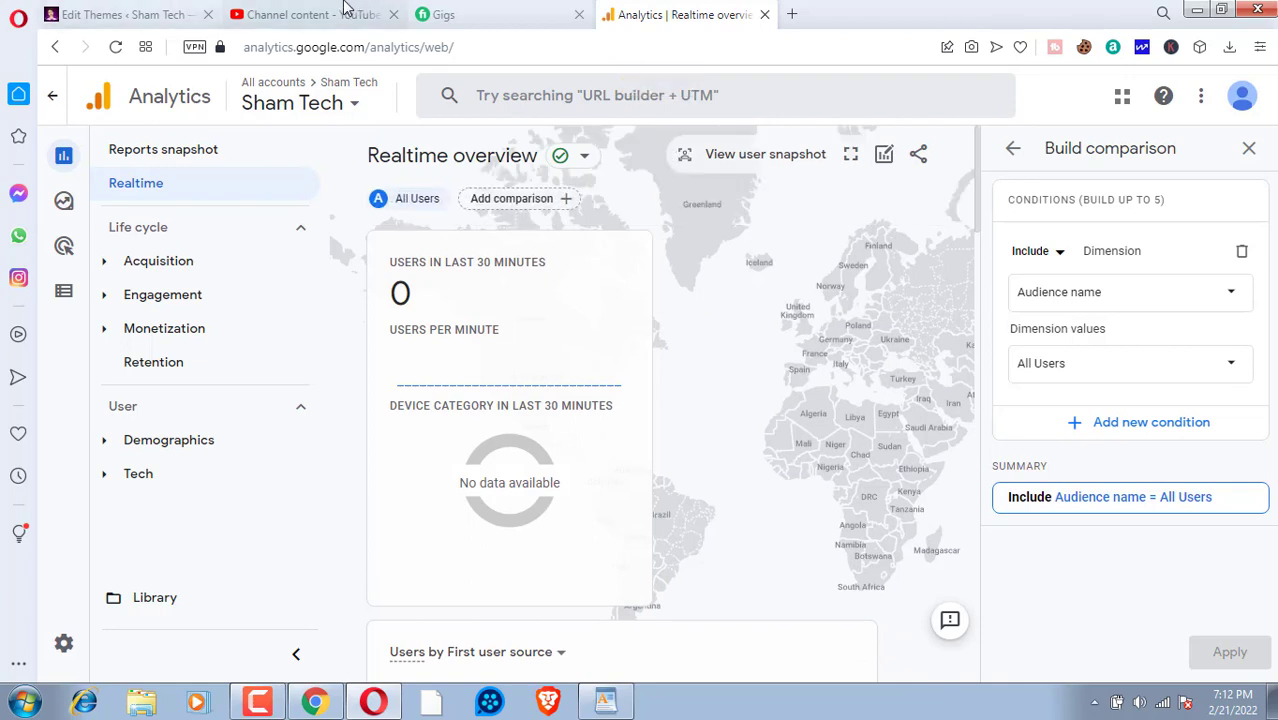
Visit the live Sham Tech site from the WordPress admin and return to the Realtime overview in Google Analytics
left_click(156, 12)
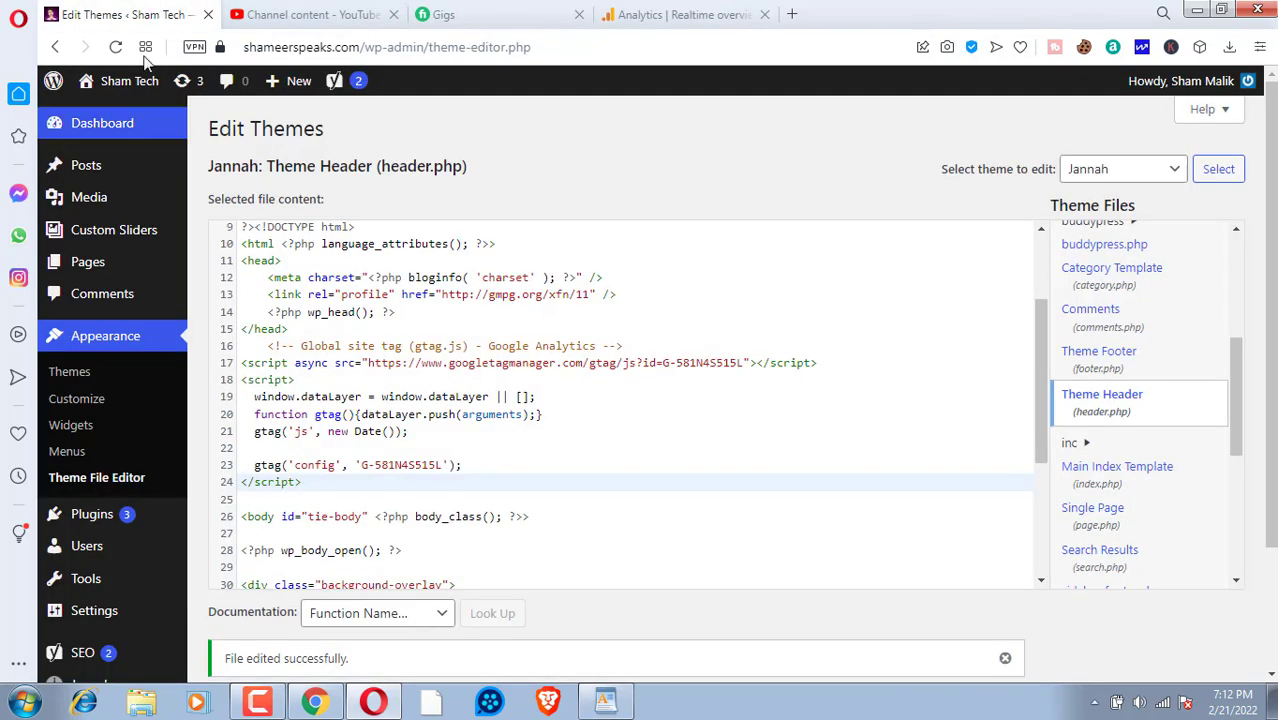
mouse_move(118, 82)
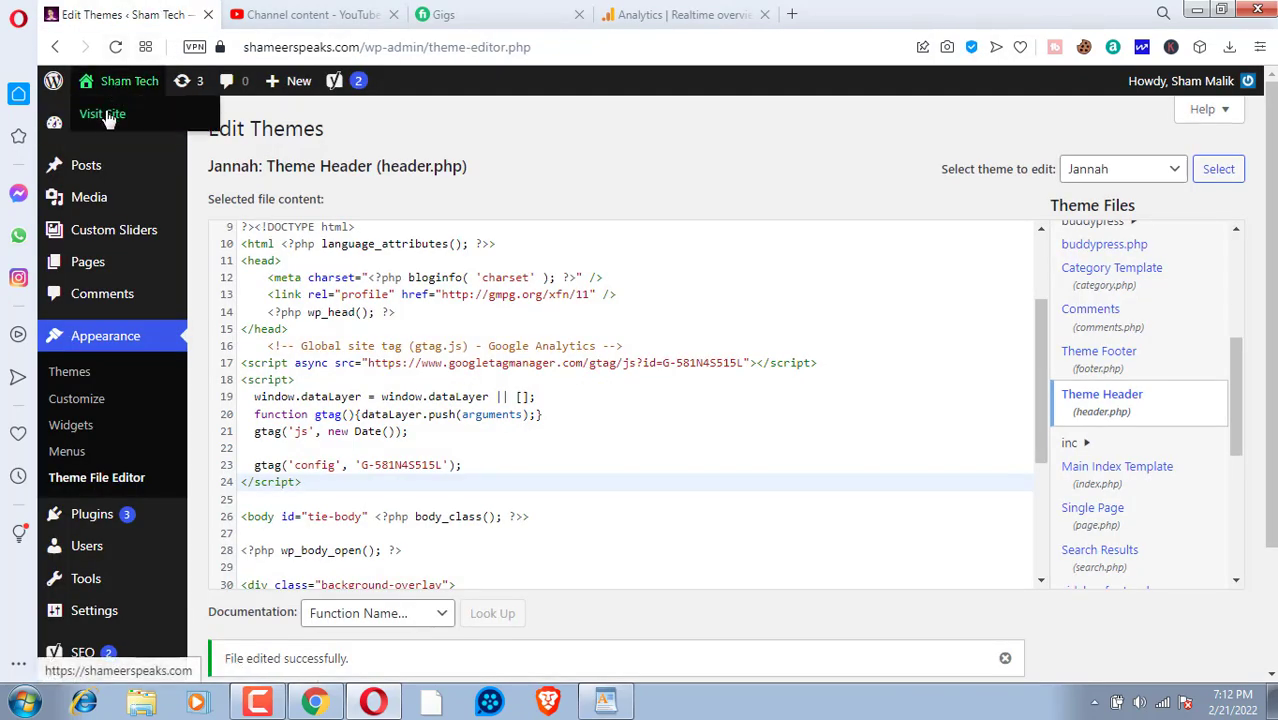
left_click(680, 14)
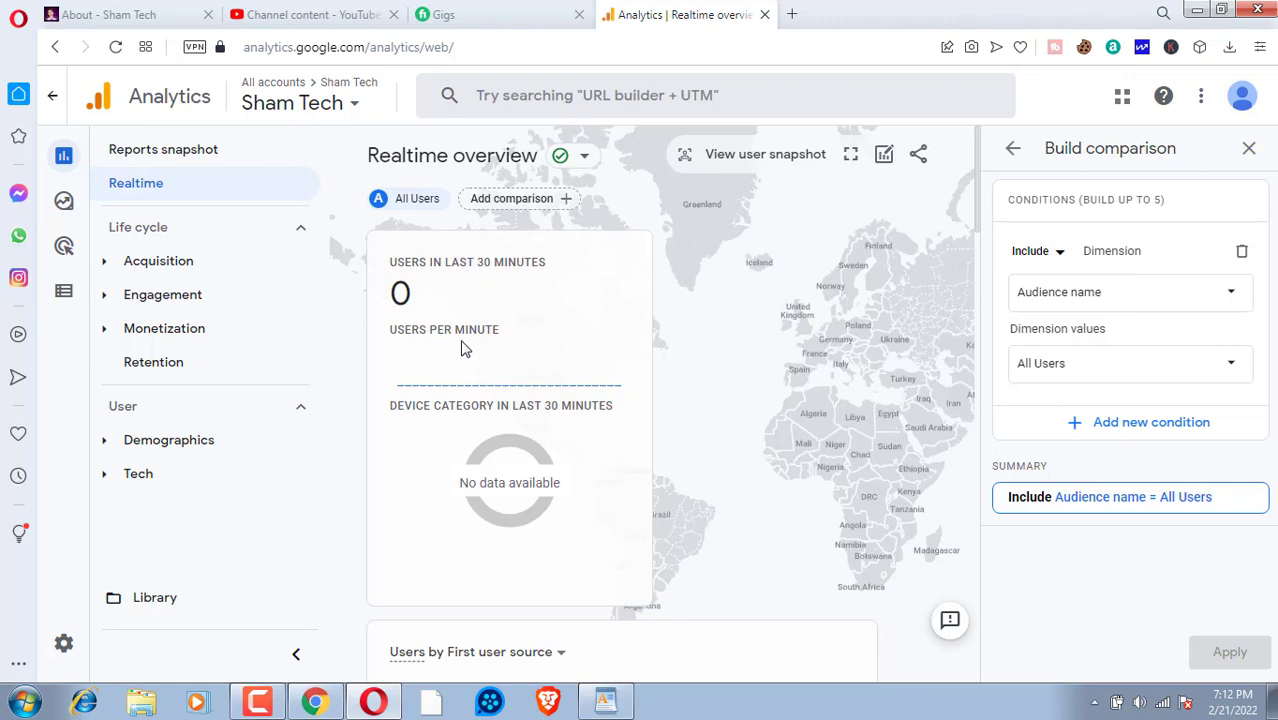
Check the Realtime overview's data sampling status, reload the report and examine its users, device category and map cards
left_click(582, 157)
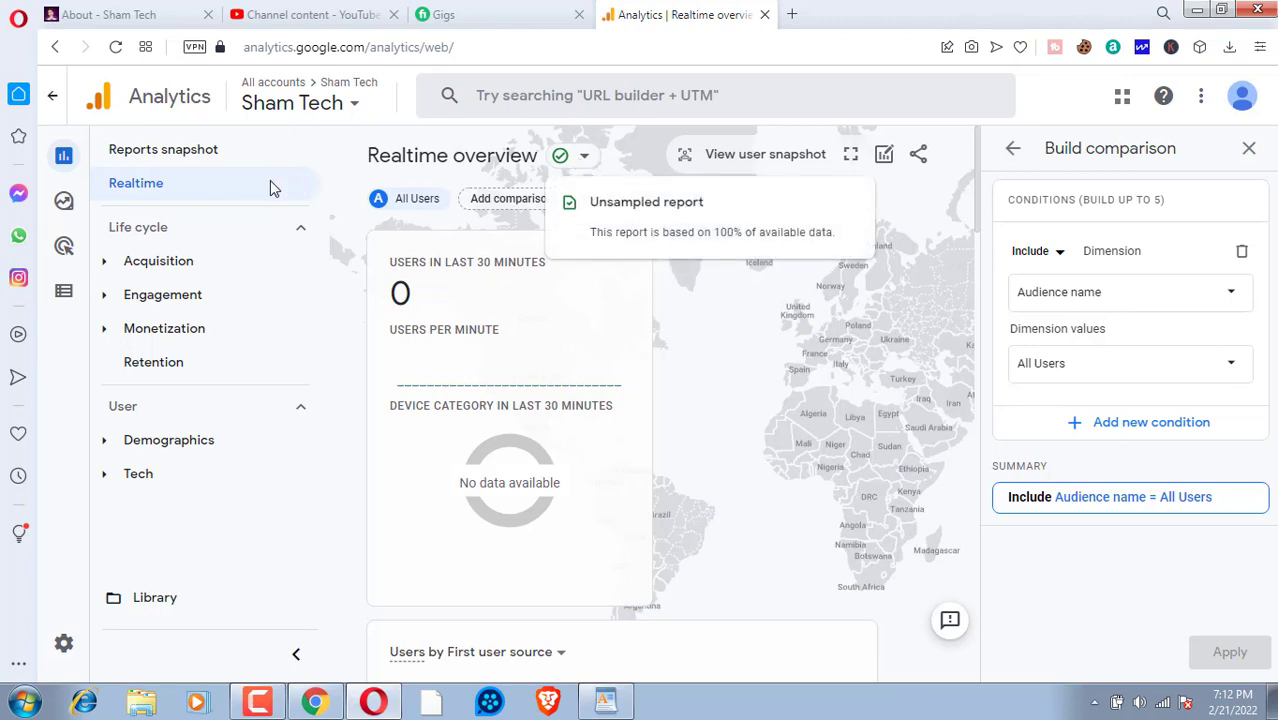
left_click(114, 46)
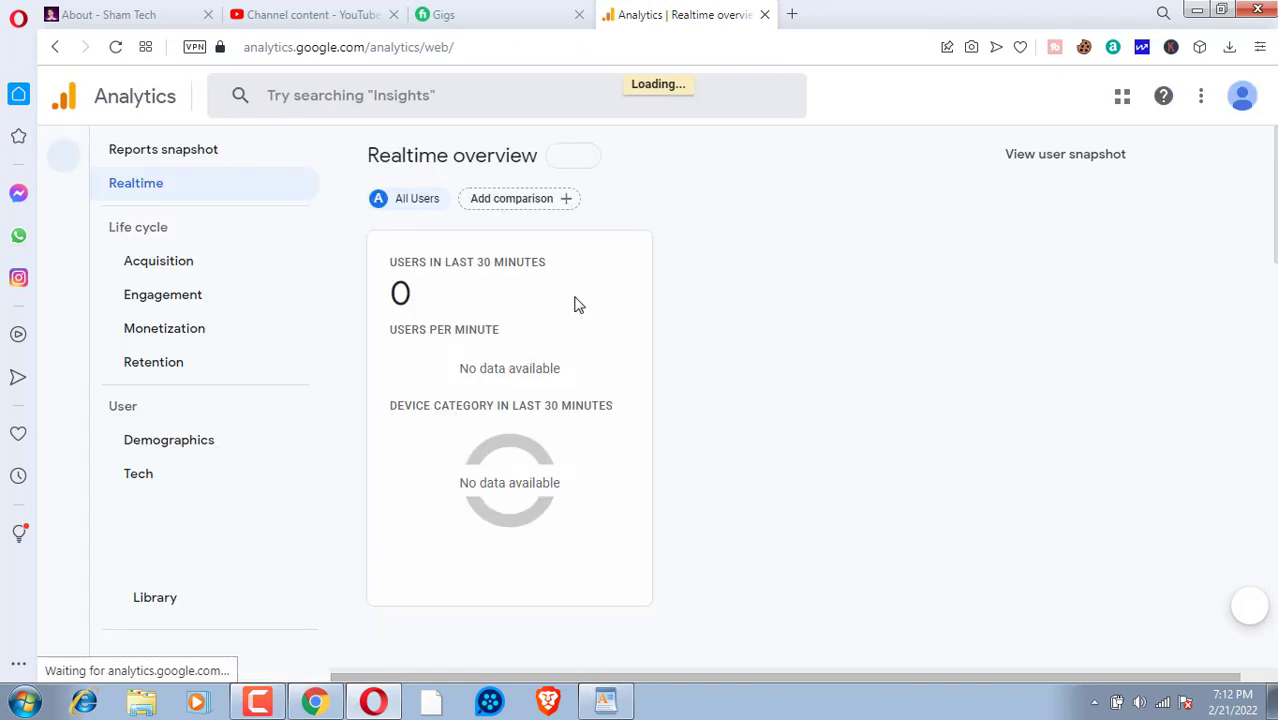
scroll(500, 403, "down", 1)
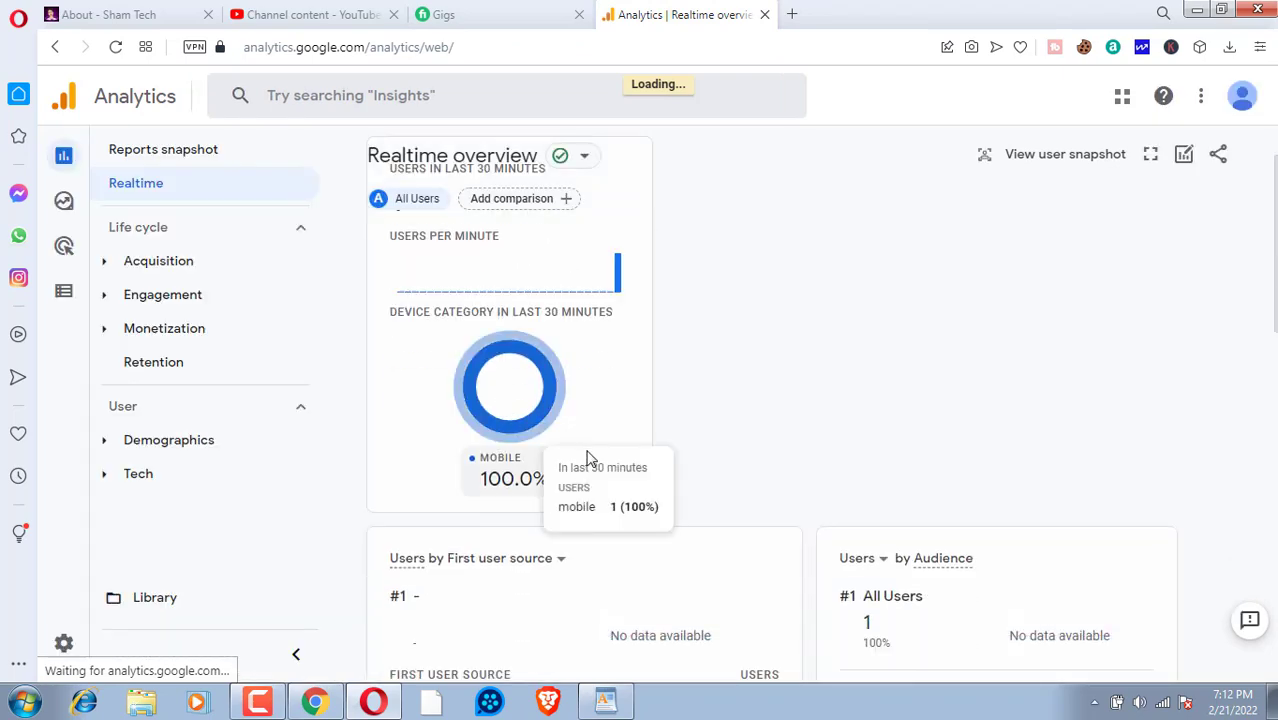
scroll(481, 420, "up", 1)
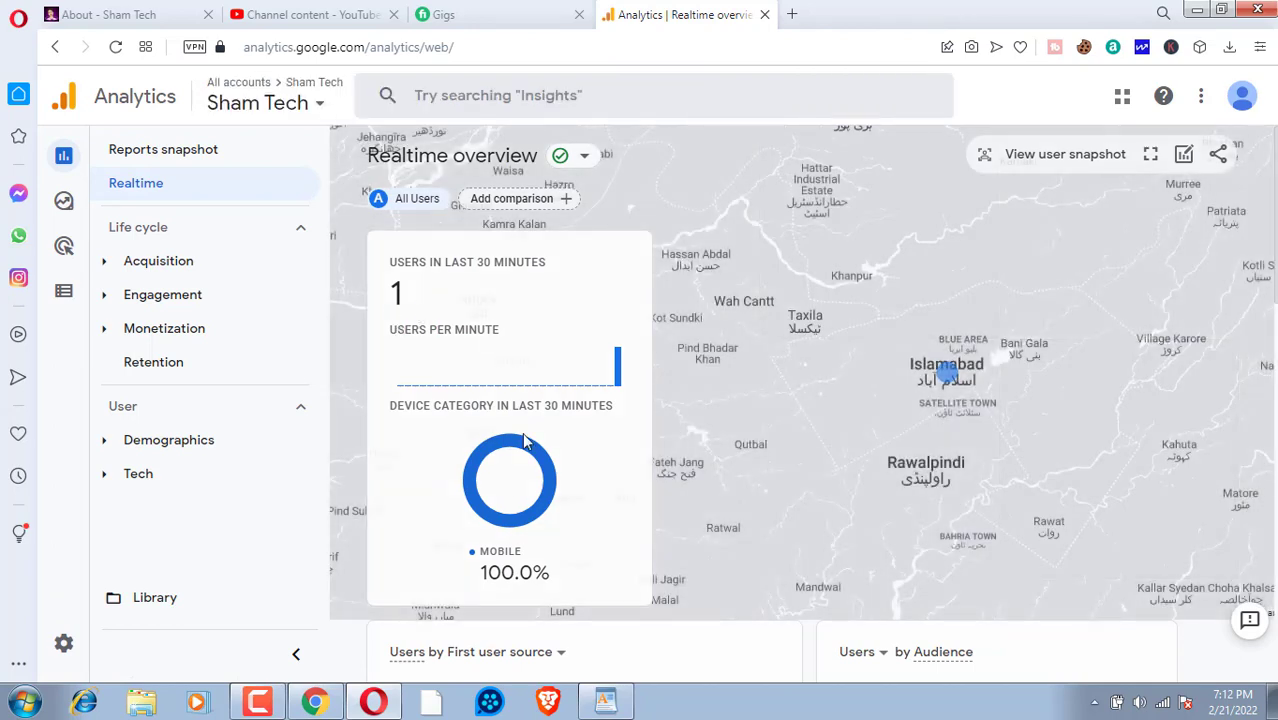
scroll(525, 442, "down", 1)
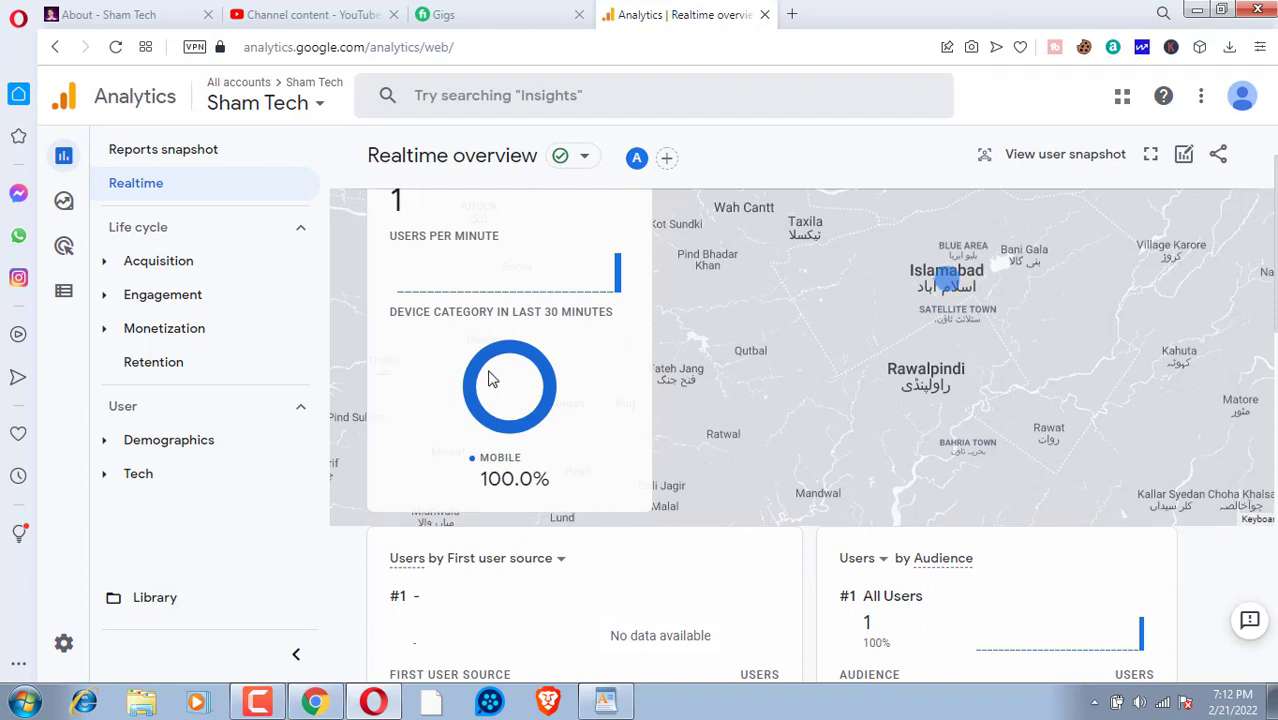
View the User acquisition report under Acquisition, and review the Reports snapshot cards for realtime users, new users, user activity and retention
left_click(110, 266)
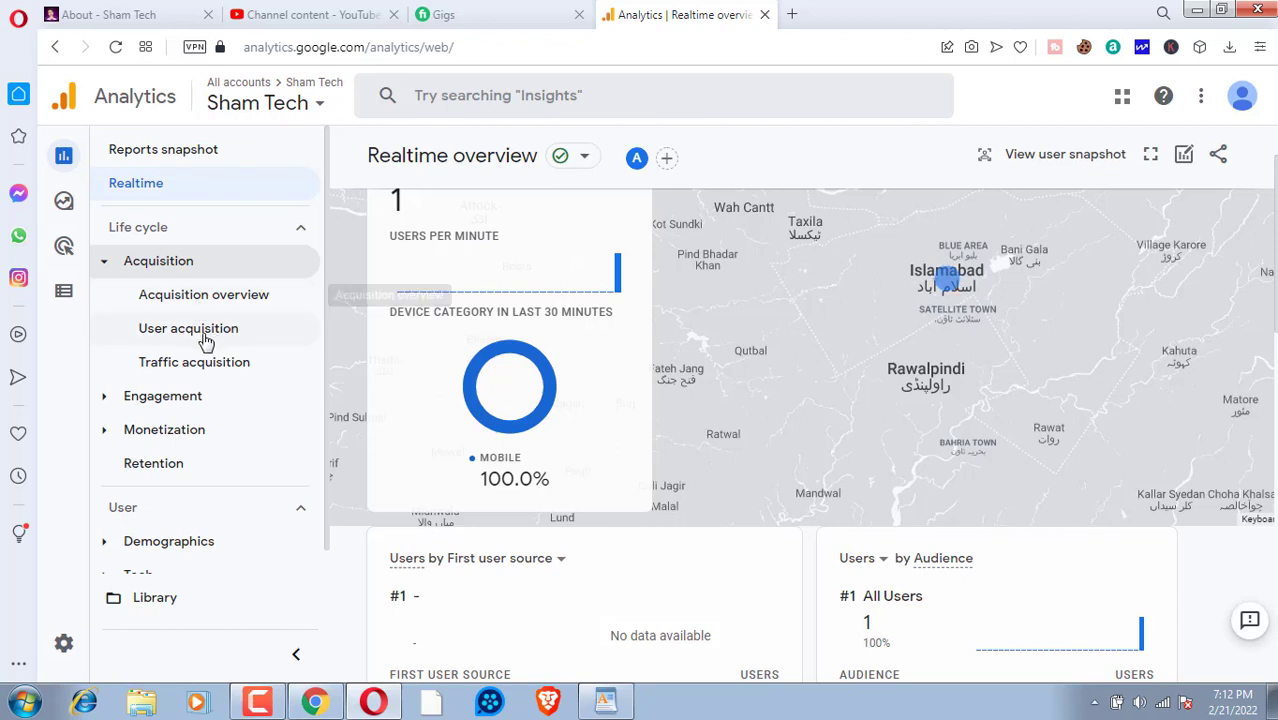
left_click(238, 331)
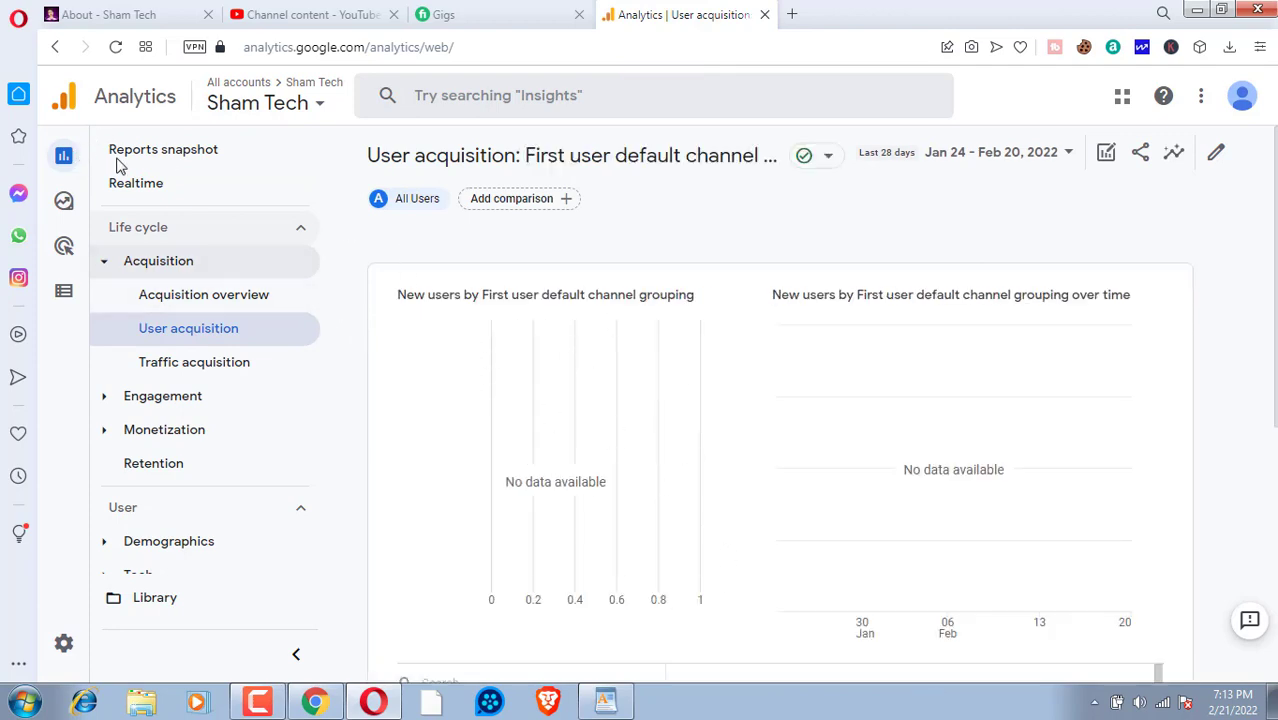
mouse_move(68, 192)
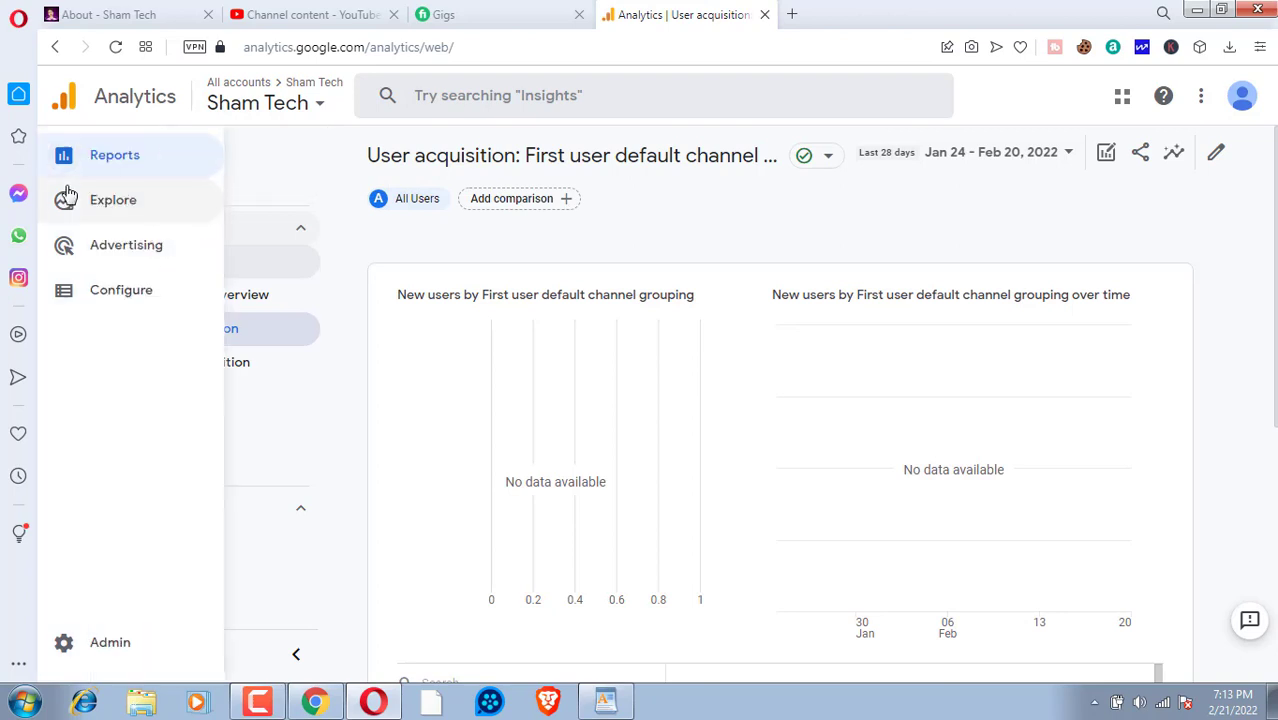
left_click(64, 160)
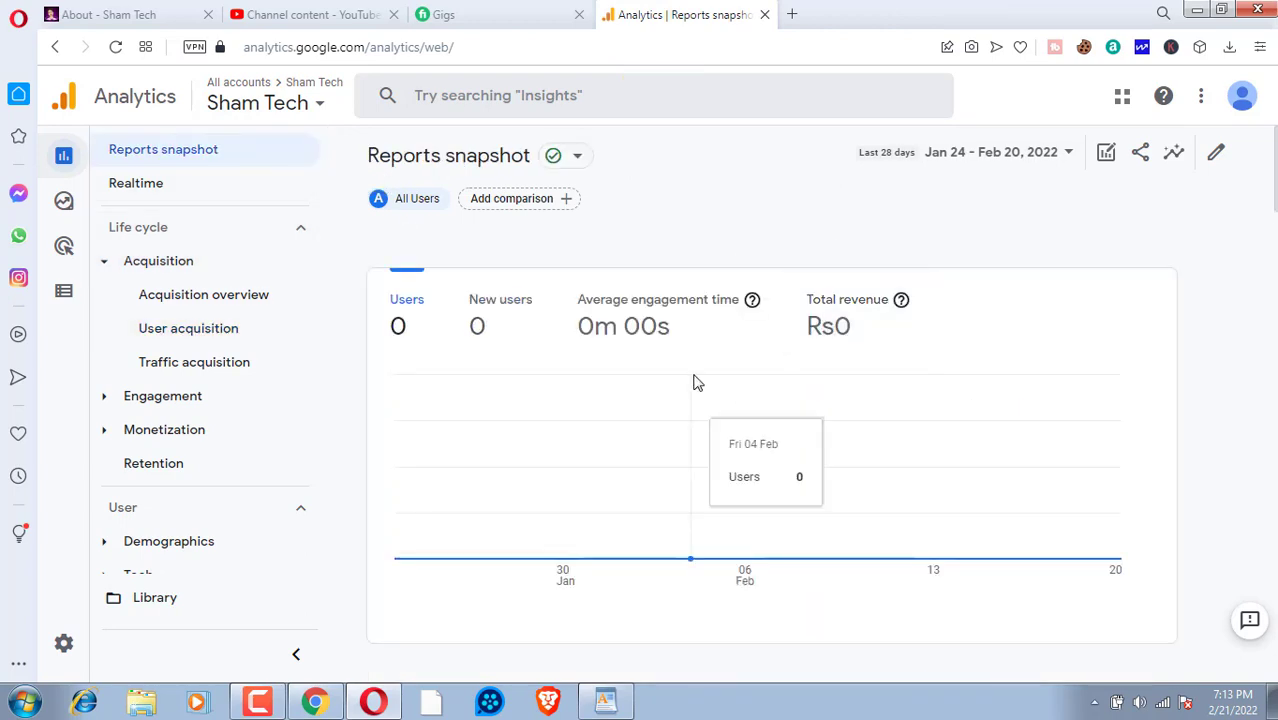
scroll(848, 326, "down", 5)
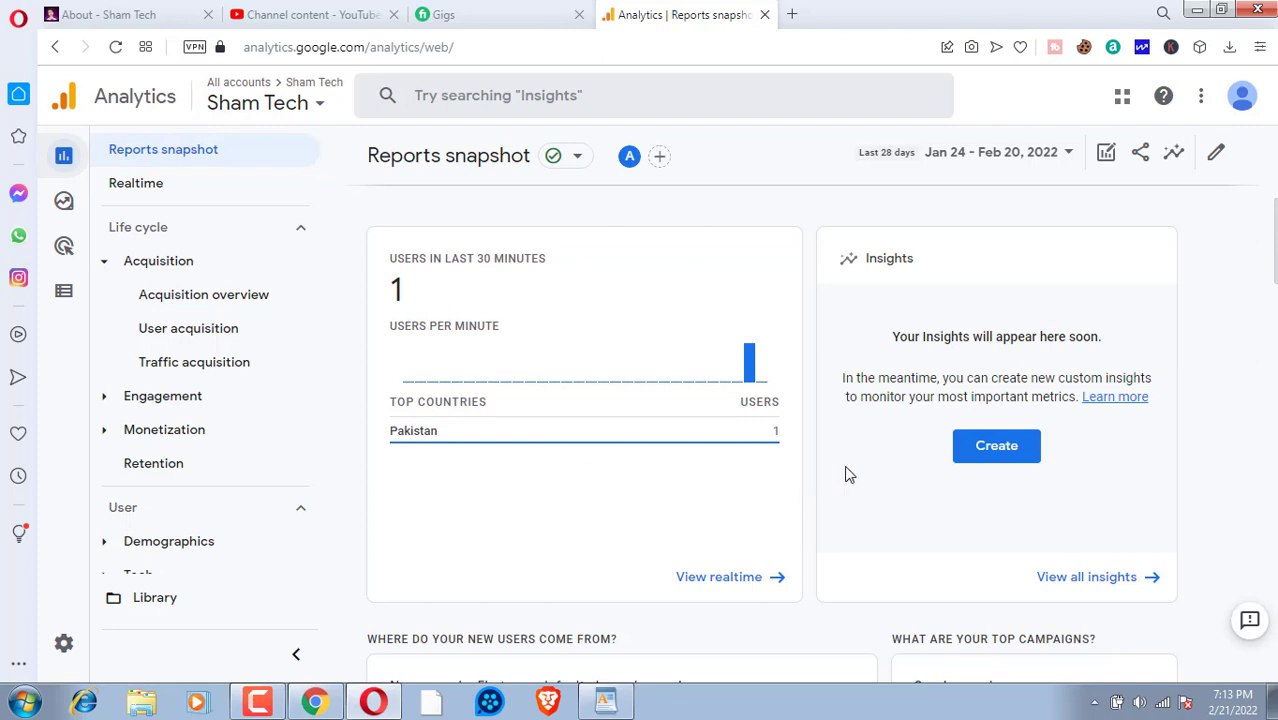
scroll(1092, 597, "down", 10)
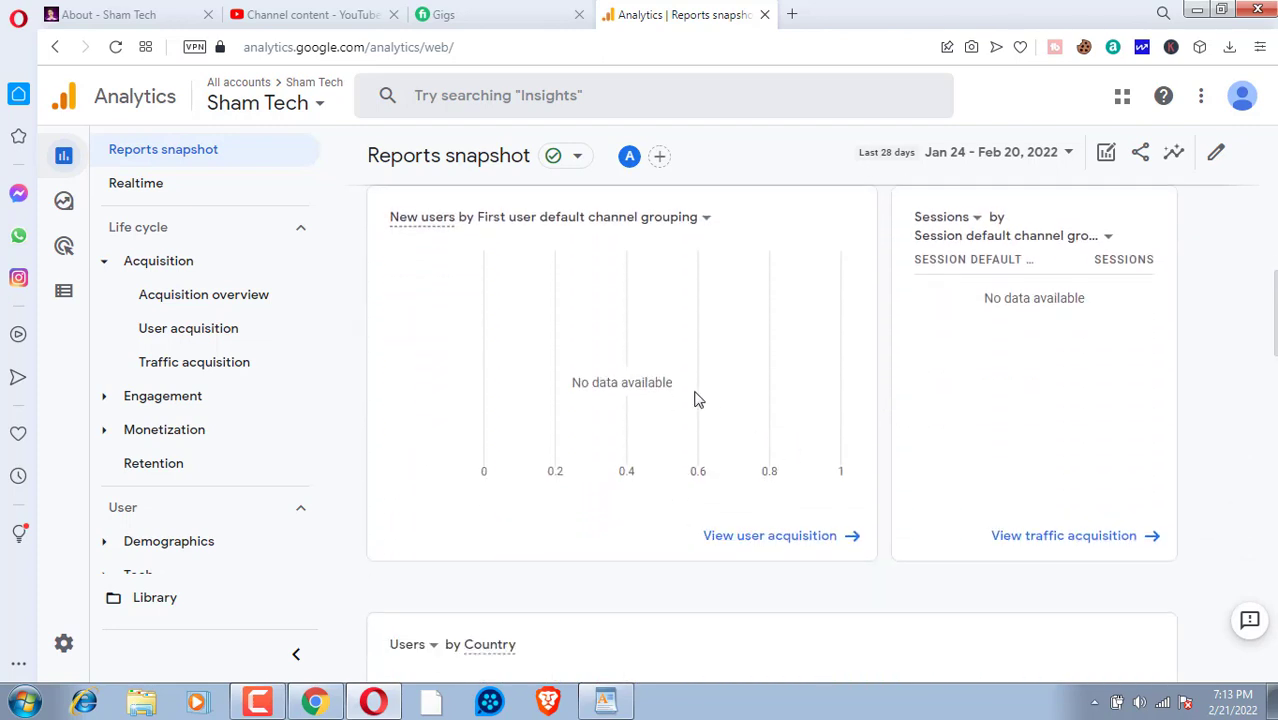
scroll(713, 511, "down", 3)
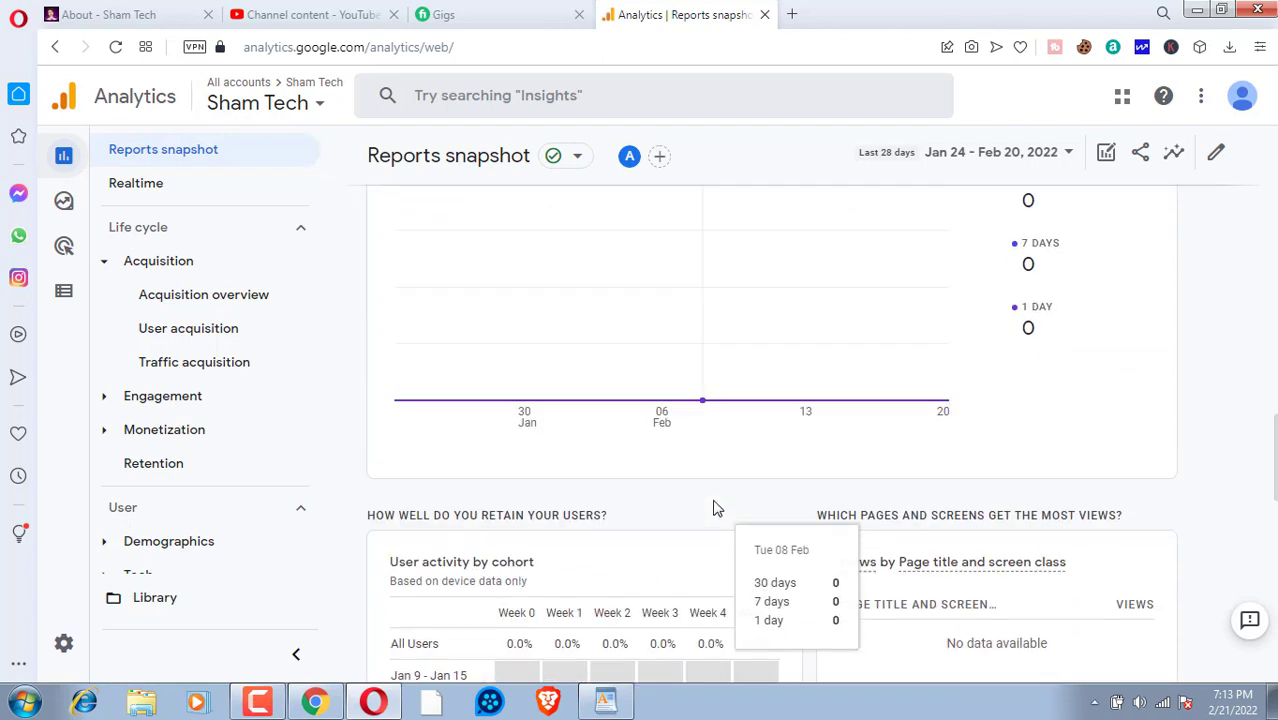
scroll(840, 648, "down", 1)
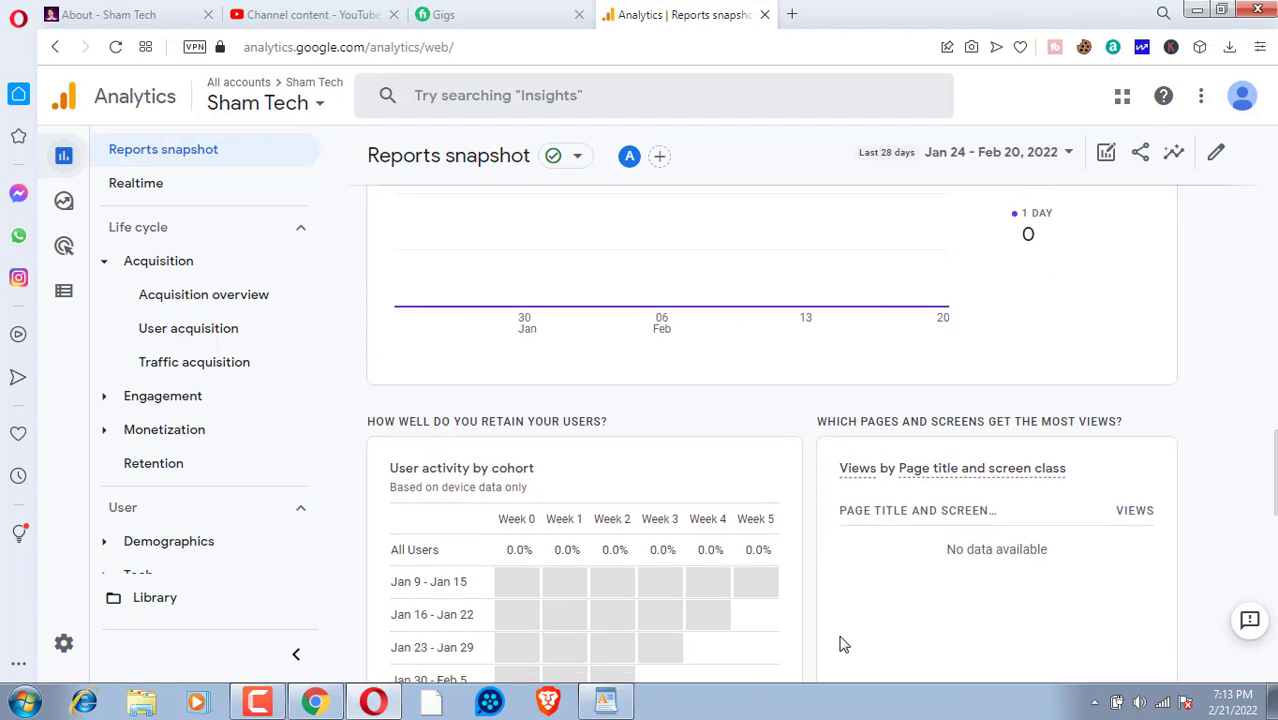